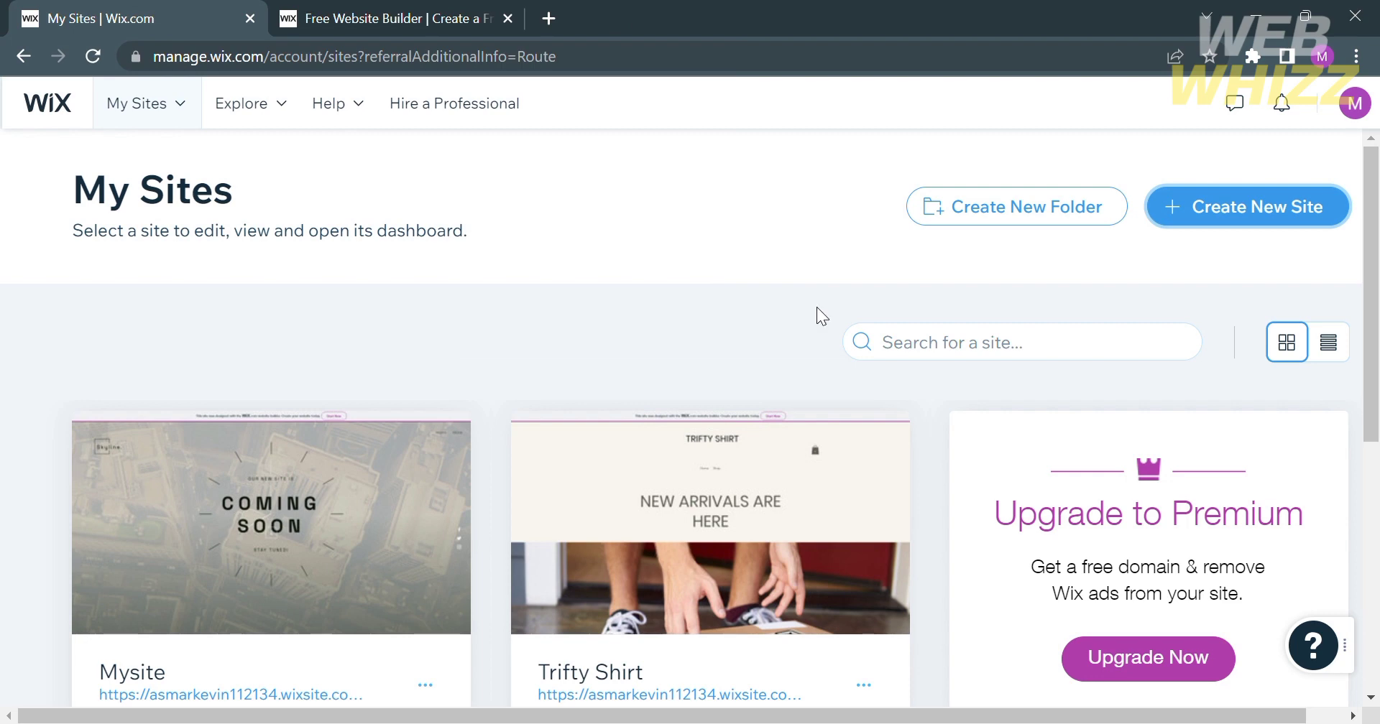
Start creating a new site and close the duplicate intro tab.
scroll(910, 584, "down", 5)
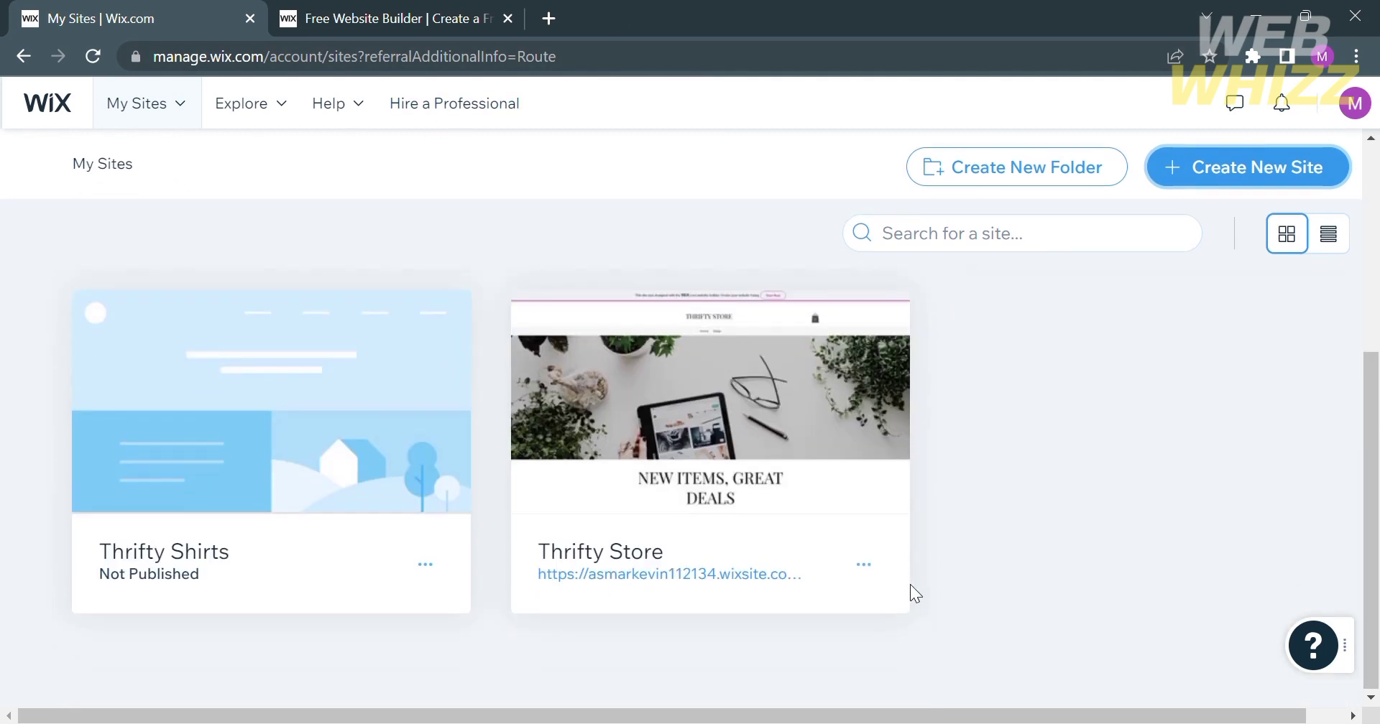
scroll(909, 586, "up", 5)
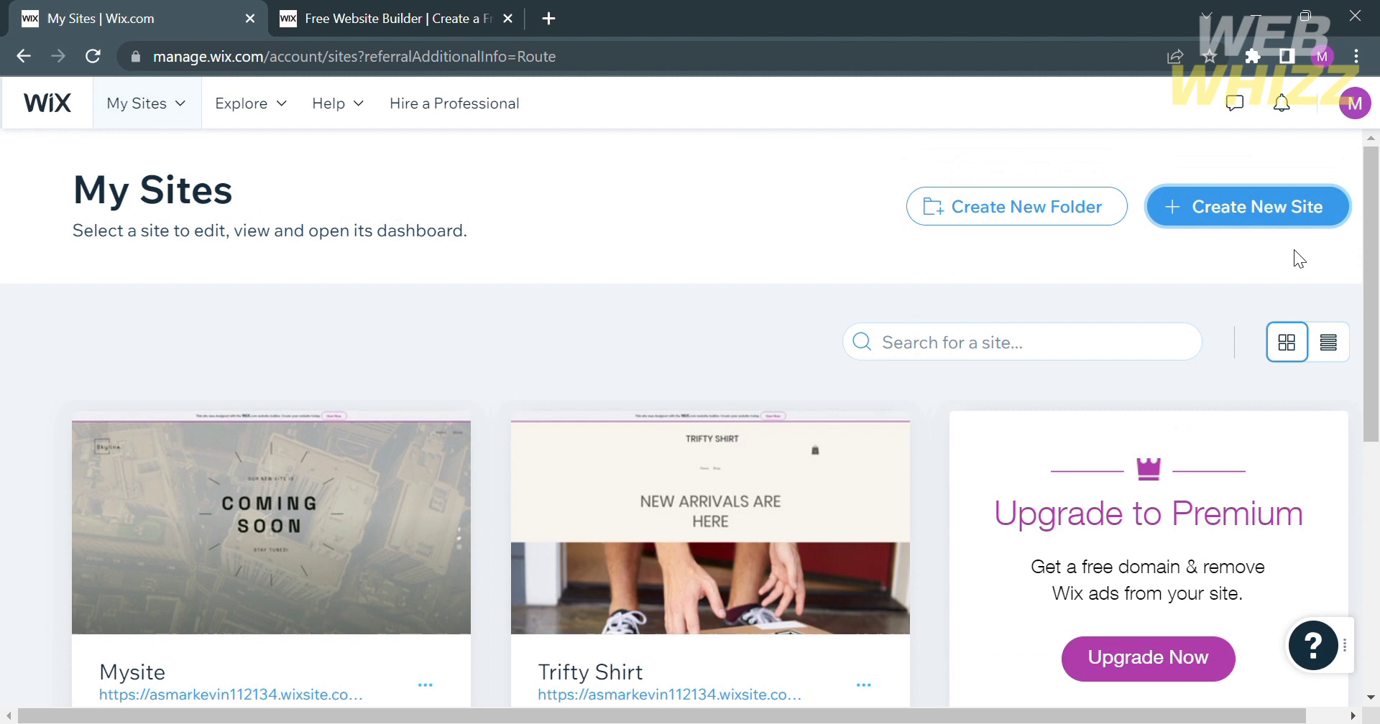
left_click(1222, 214)
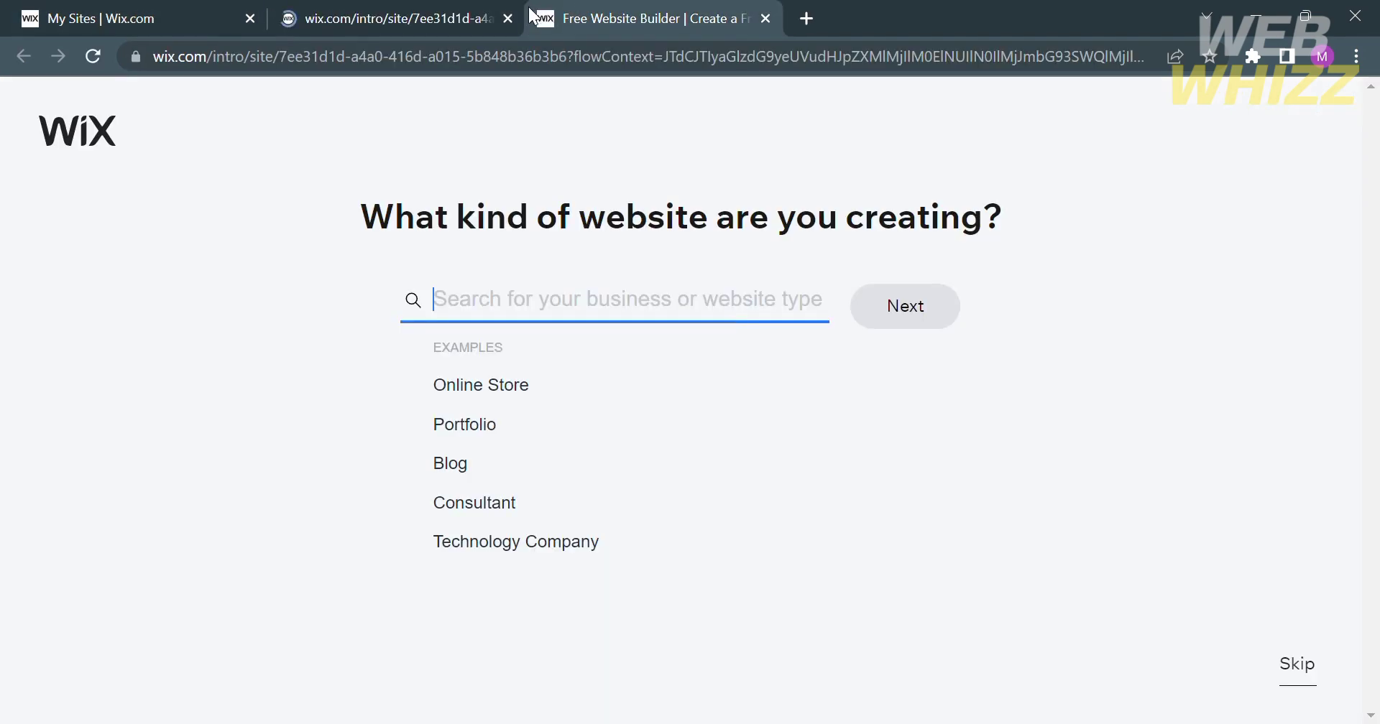
left_click(508, 19)
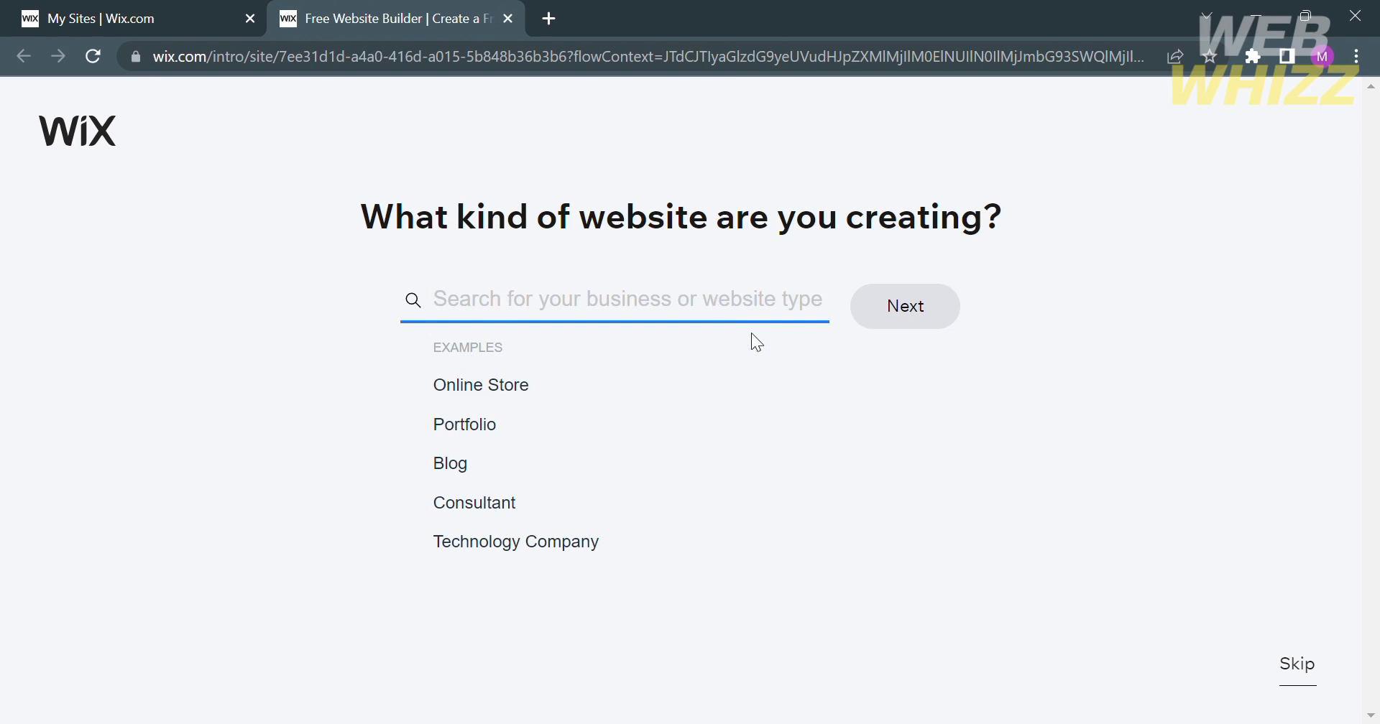
Search 'Trav', choose Travel Agency as the website type and continue.
type("Tra")
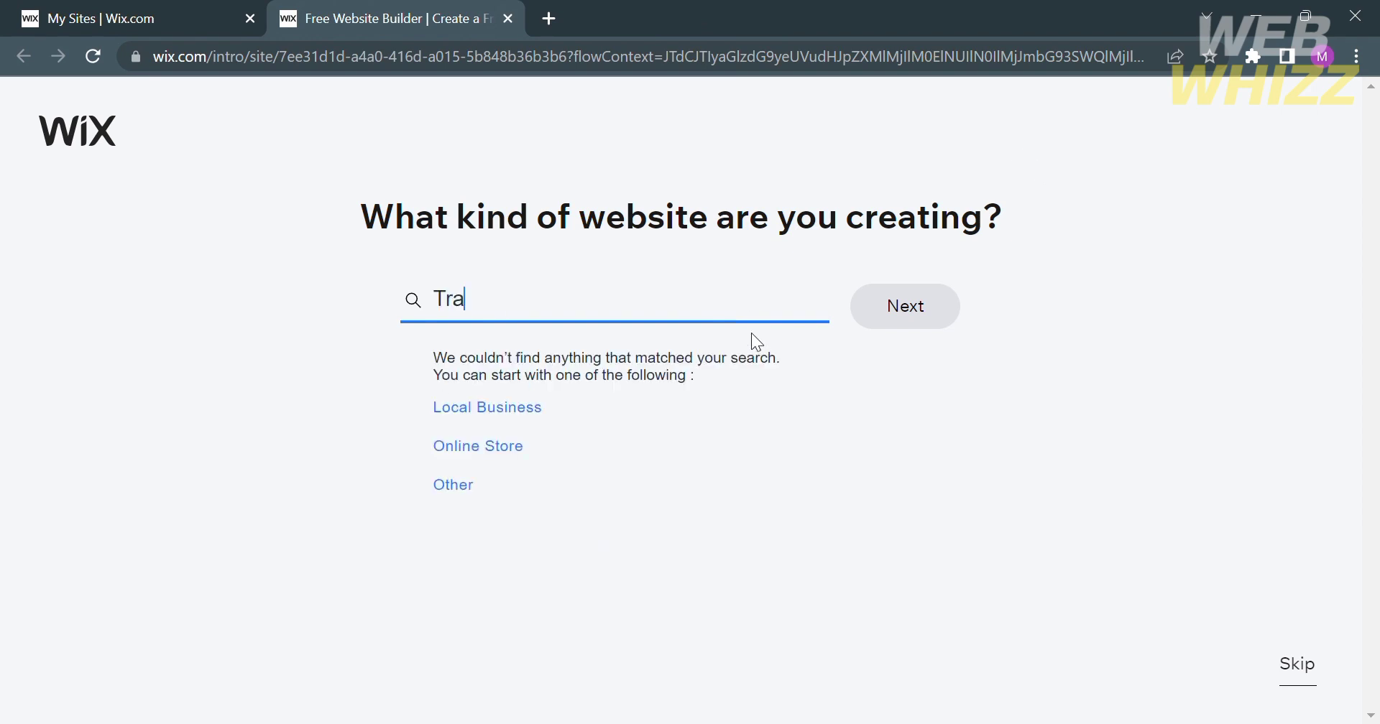
type("v")
left_click(522, 361)
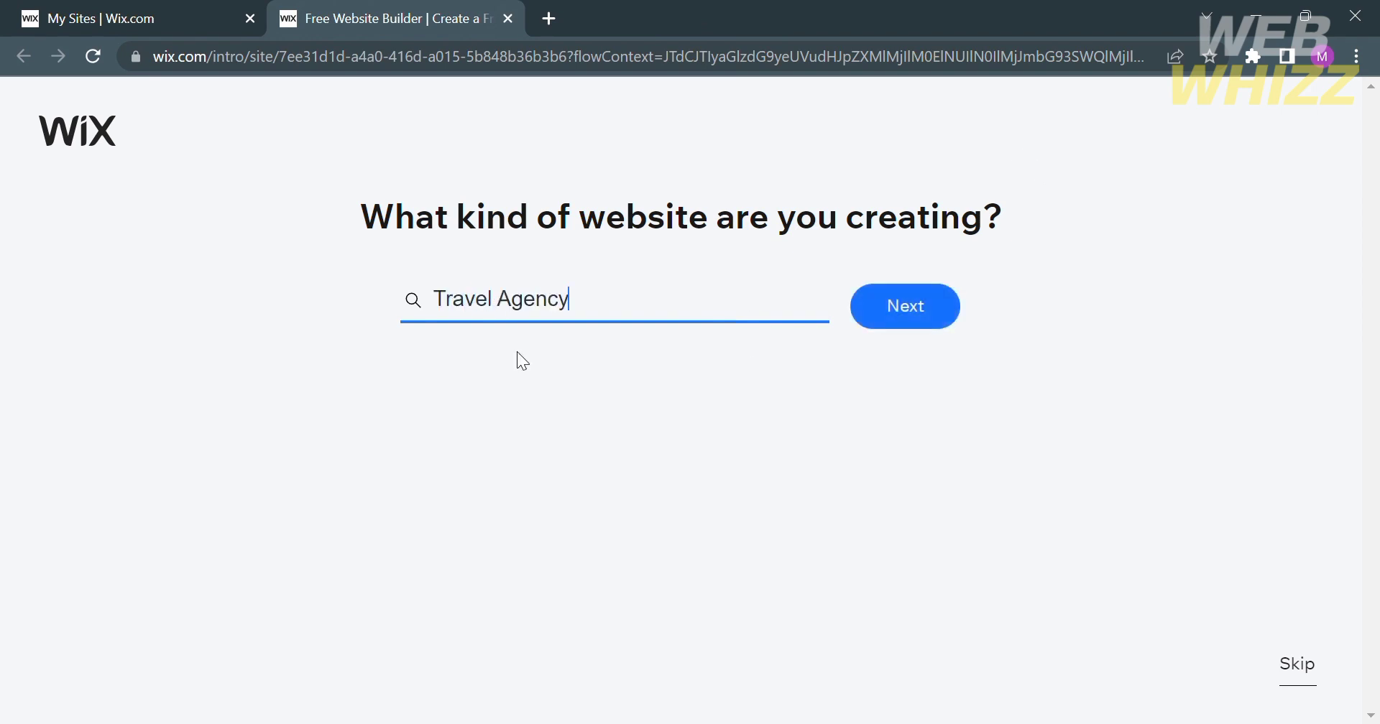
left_click(909, 320)
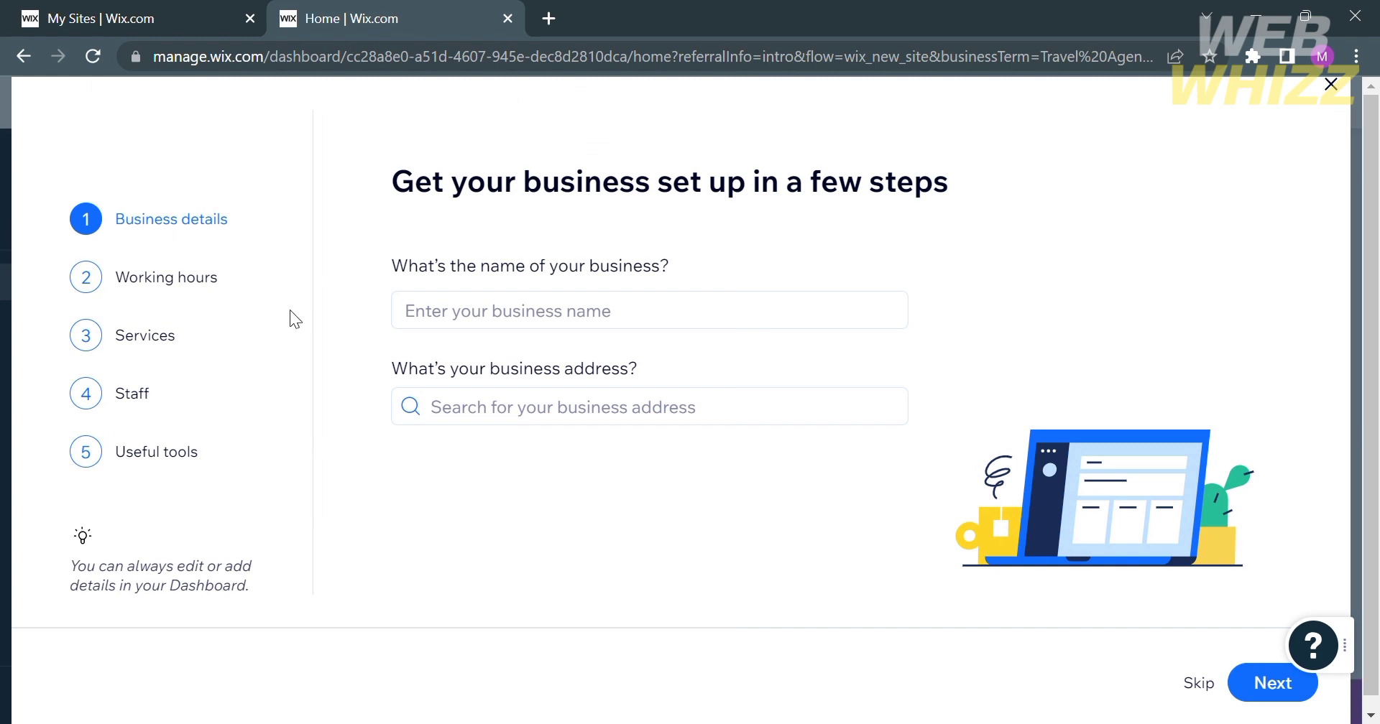
Enter WebWhizz as the business name and accept the default Mon–Fri 10:00 AM–6:00 PM hours.
left_click(636, 323)
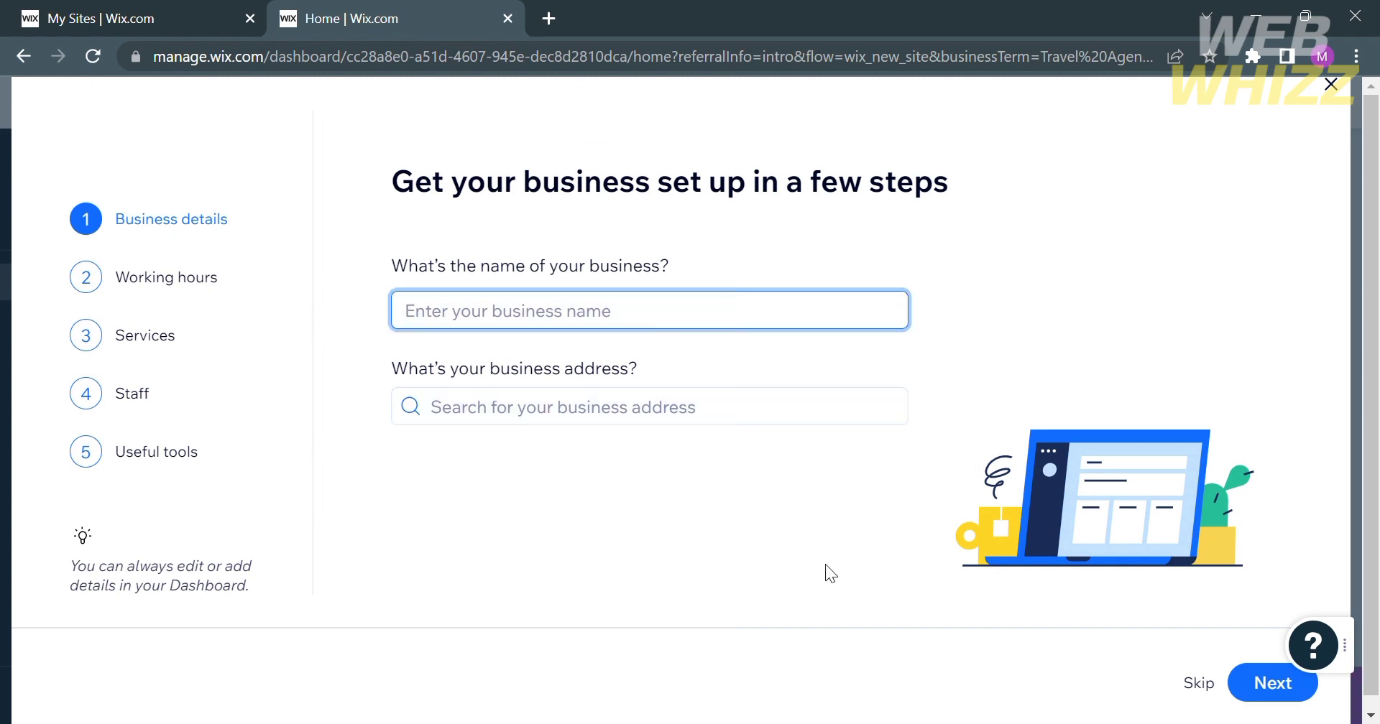
type("Your")
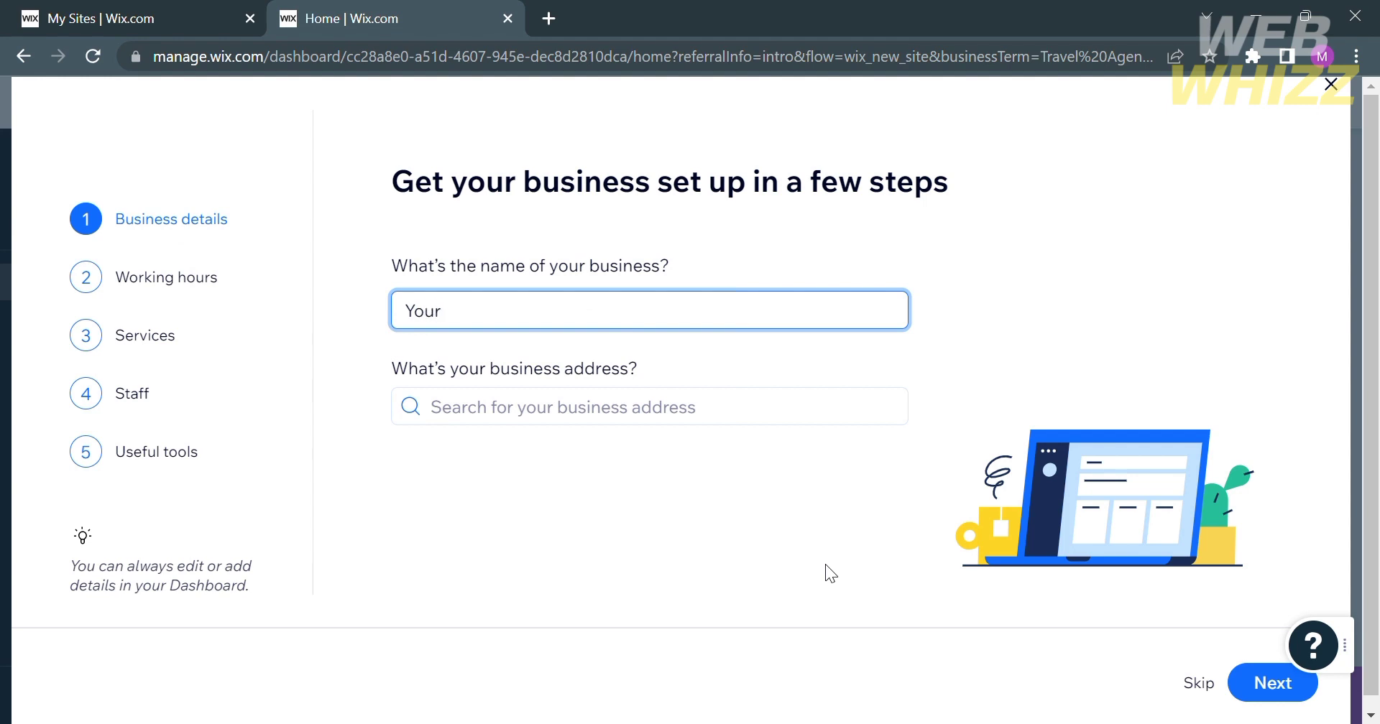
key("BackSpace")
key("BackSpace")
key("BackSpace")
type("We")
type("bWhizz")
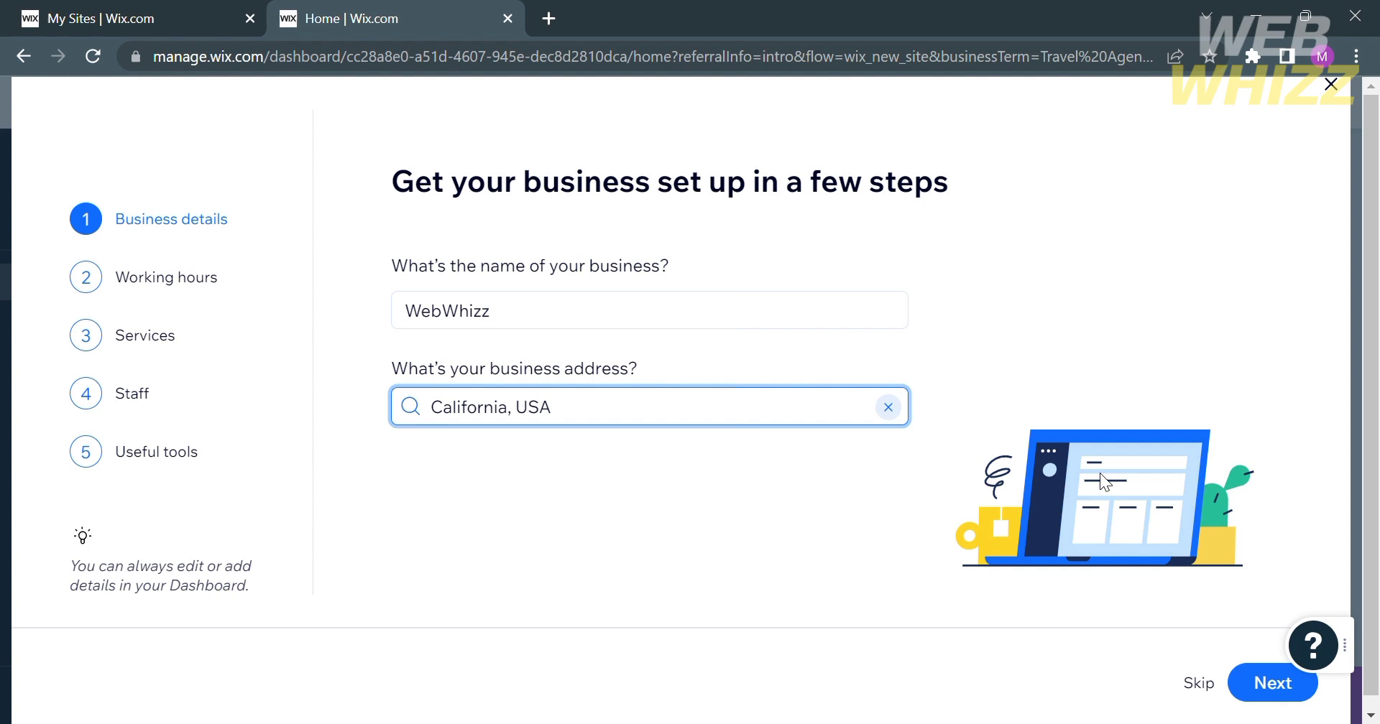
left_click(1210, 687)
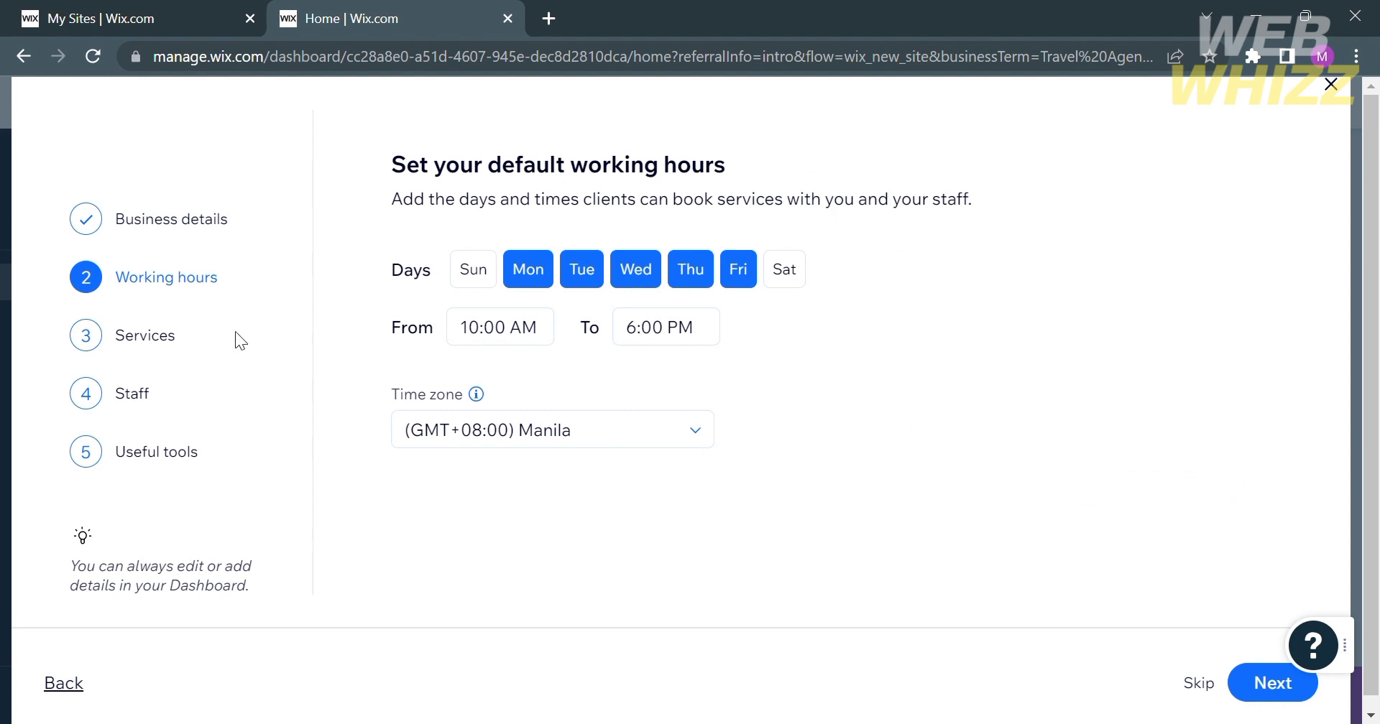
left_click(1290, 688)
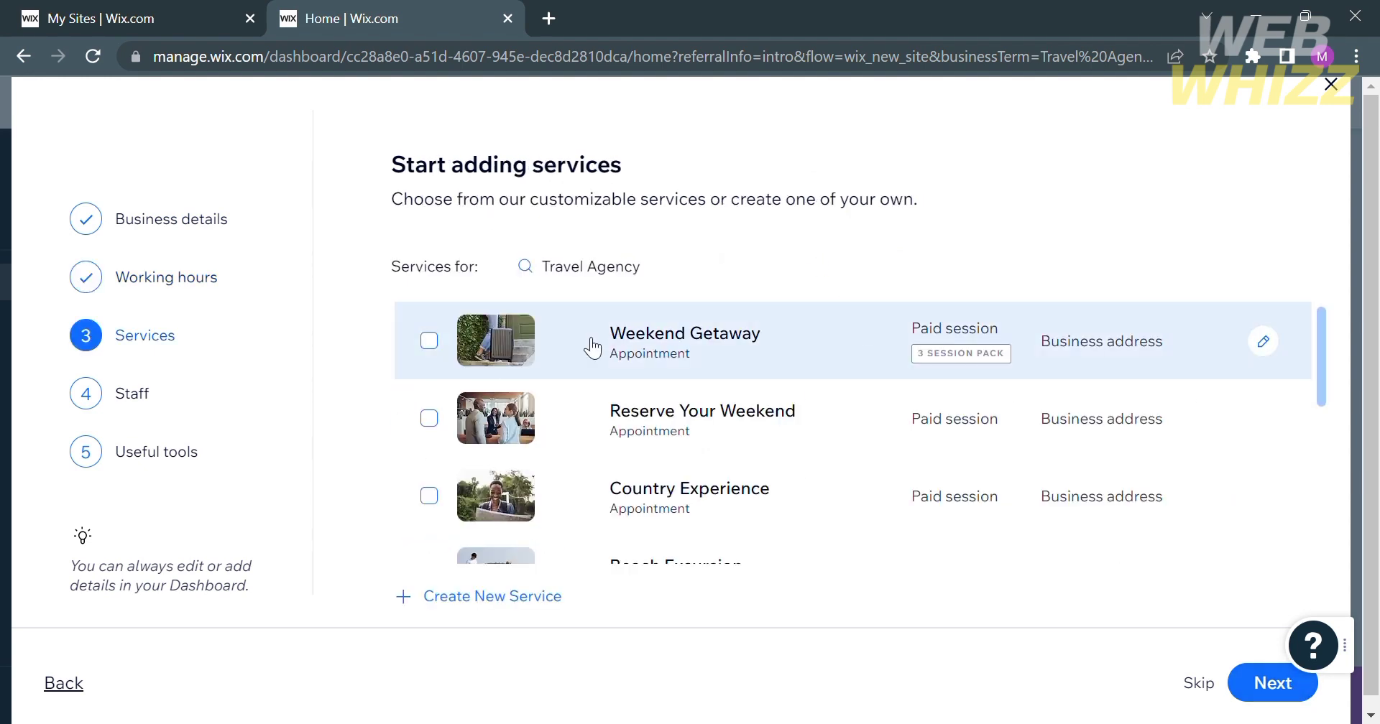
Select Weekend Getaway, Reserve Your Weekend, Country Experience, Airport Shuttle Pickup and Free Packing Estimate, then continue.
scroll(560, 481, "down", 3)
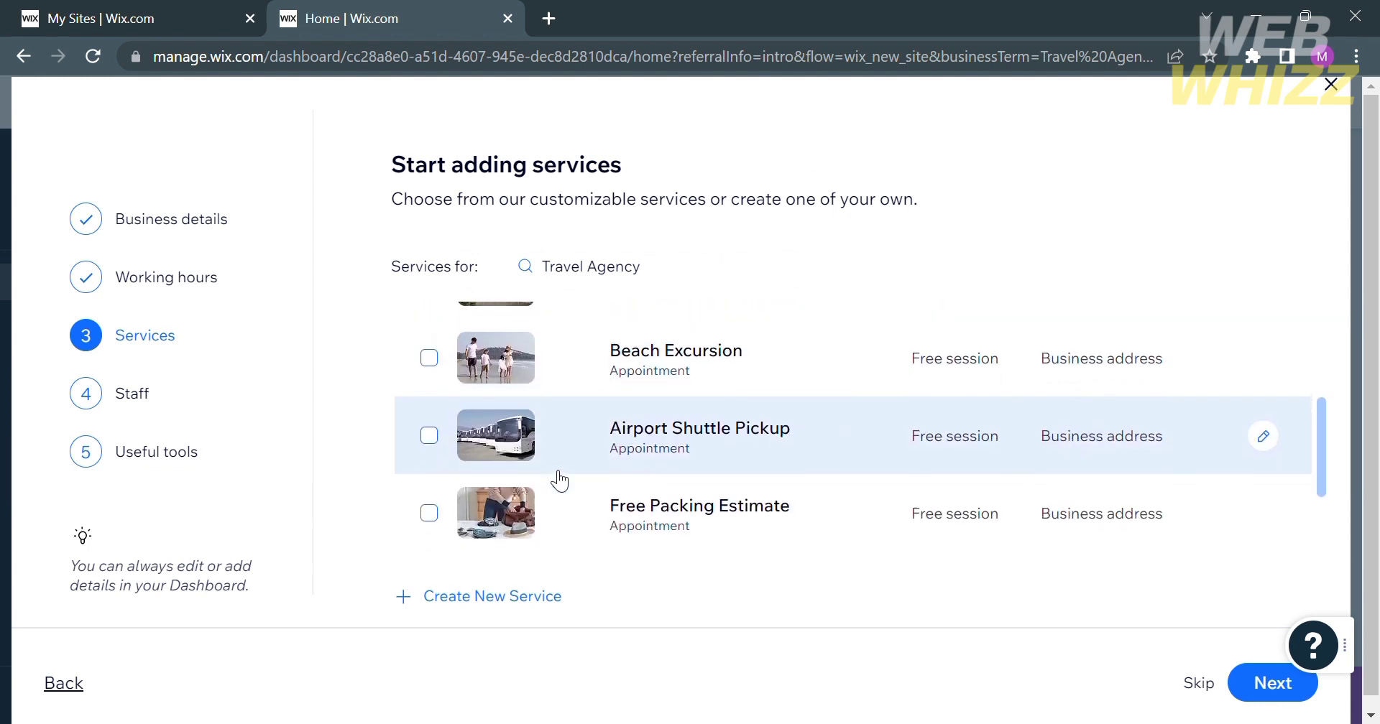
scroll(560, 480, "up", 3)
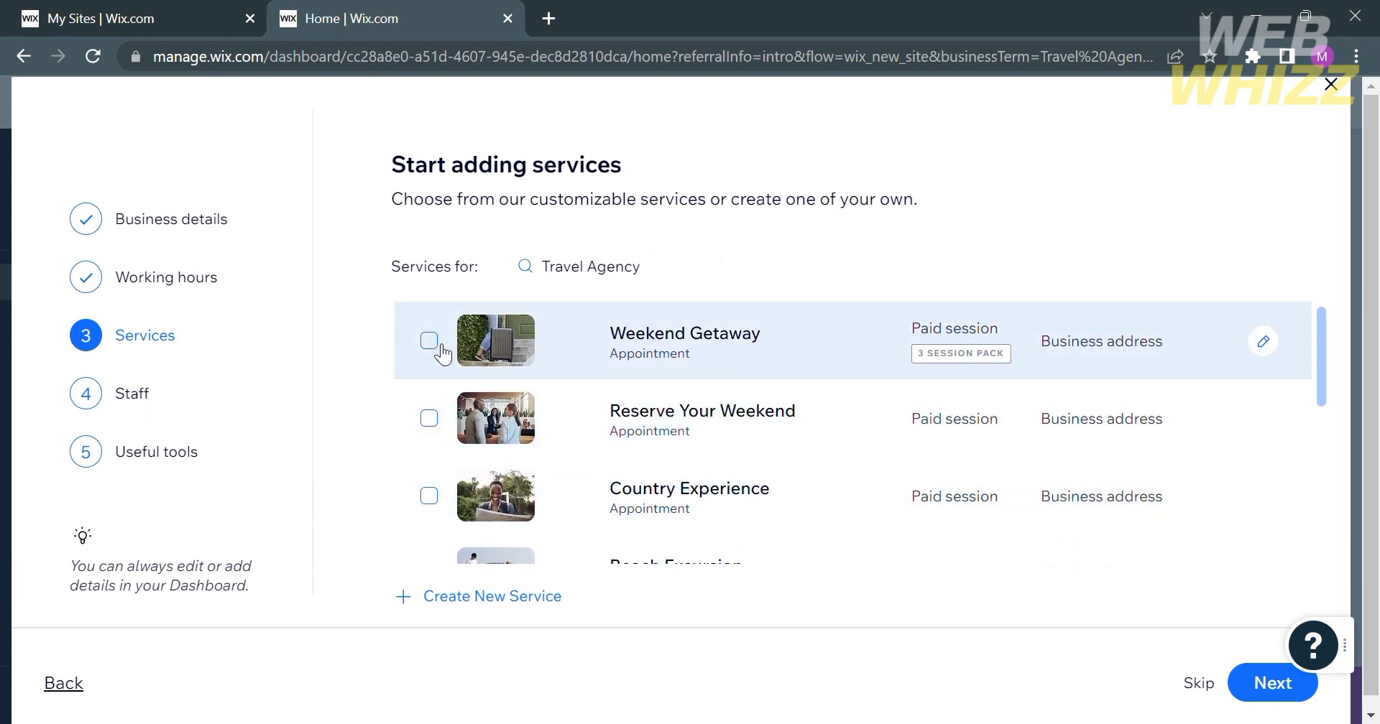
left_click(427, 343)
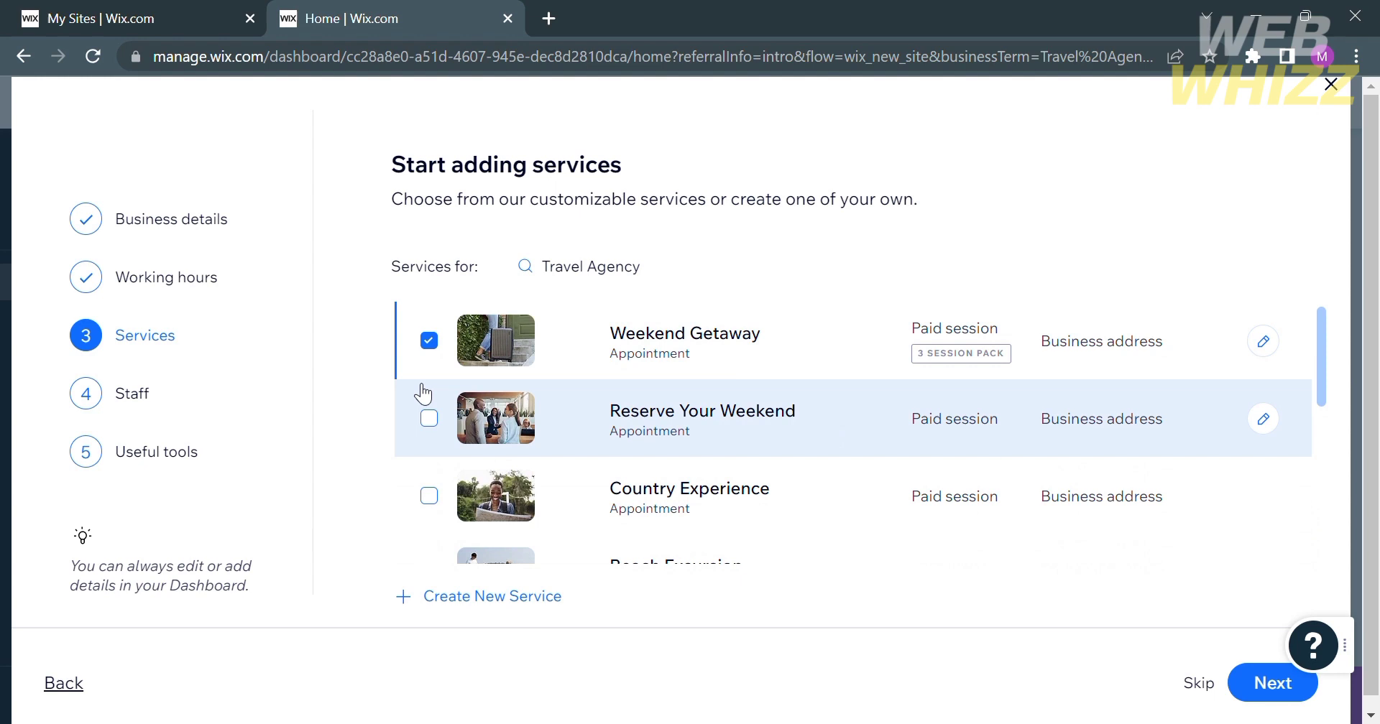
left_click(440, 423)
left_click(440, 493)
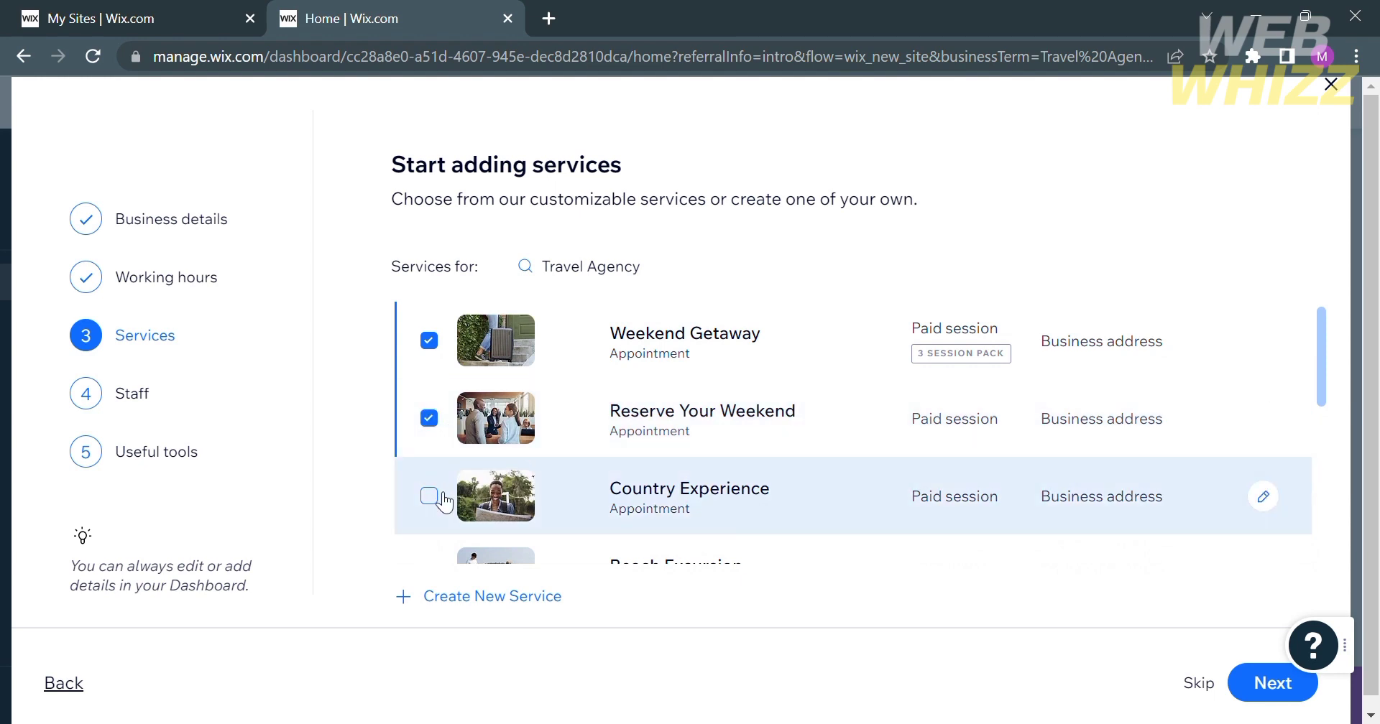
scroll(443, 495, "down", 2)
scroll(435, 456, "down", 1)
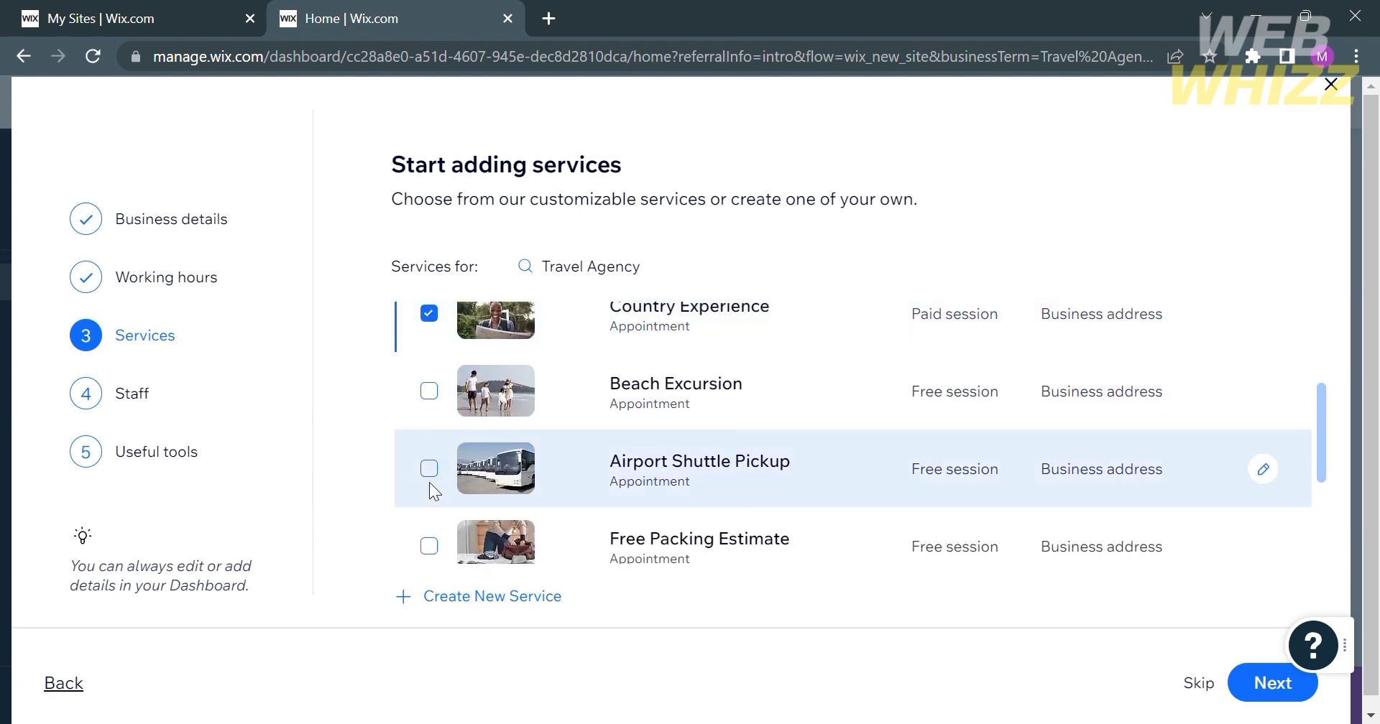
left_click(431, 471)
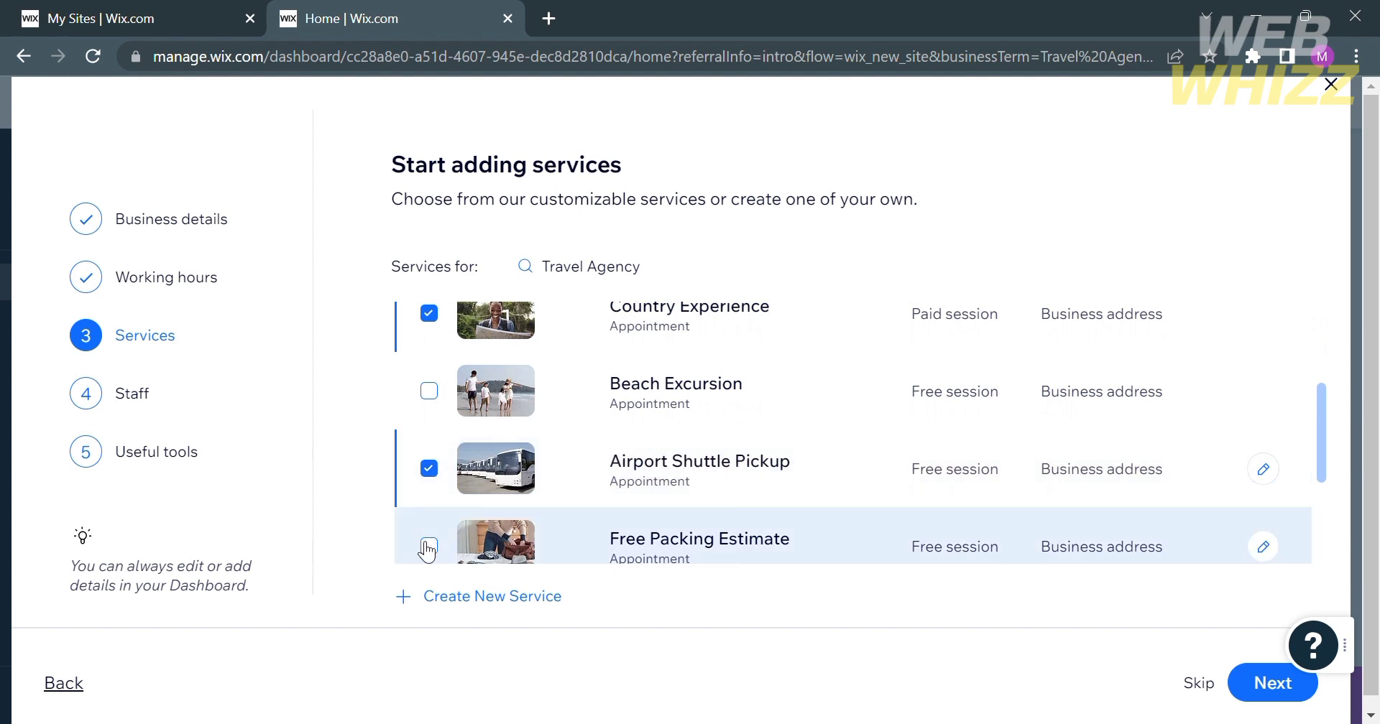
left_click(429, 546)
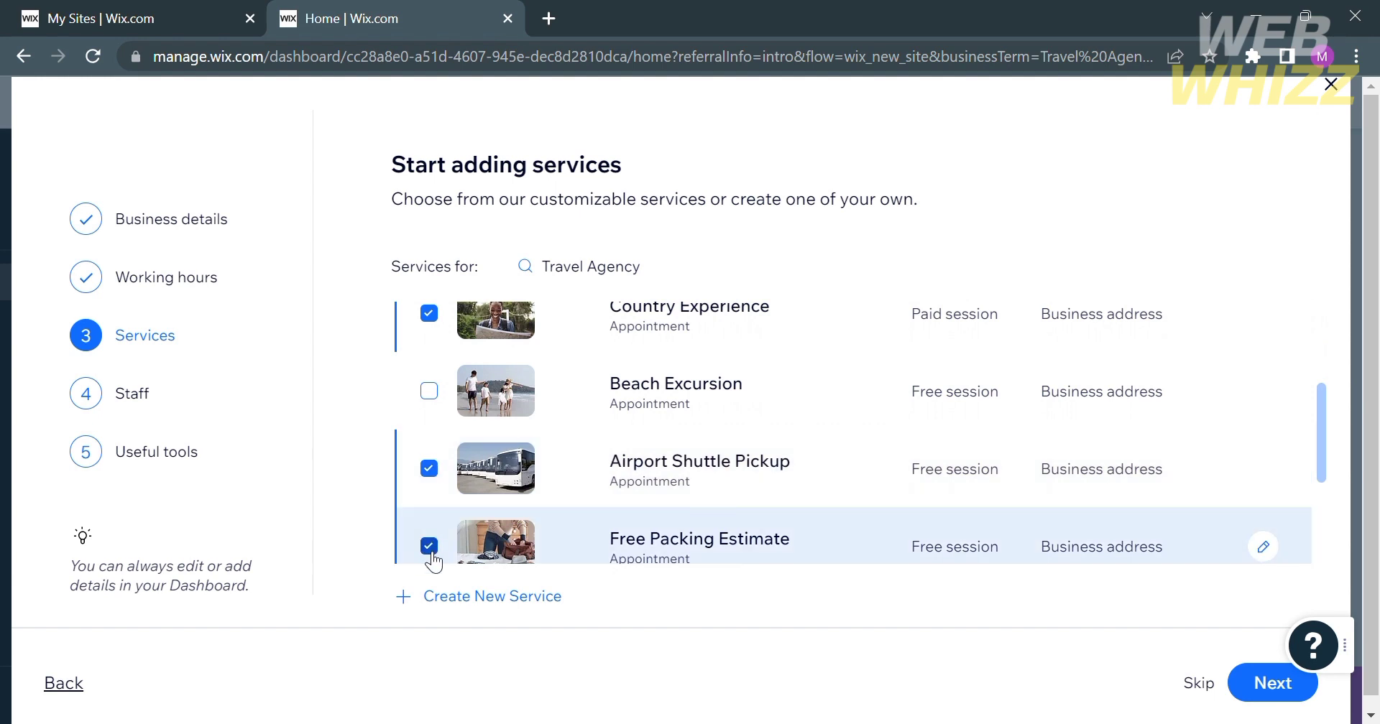
left_click(1272, 683)
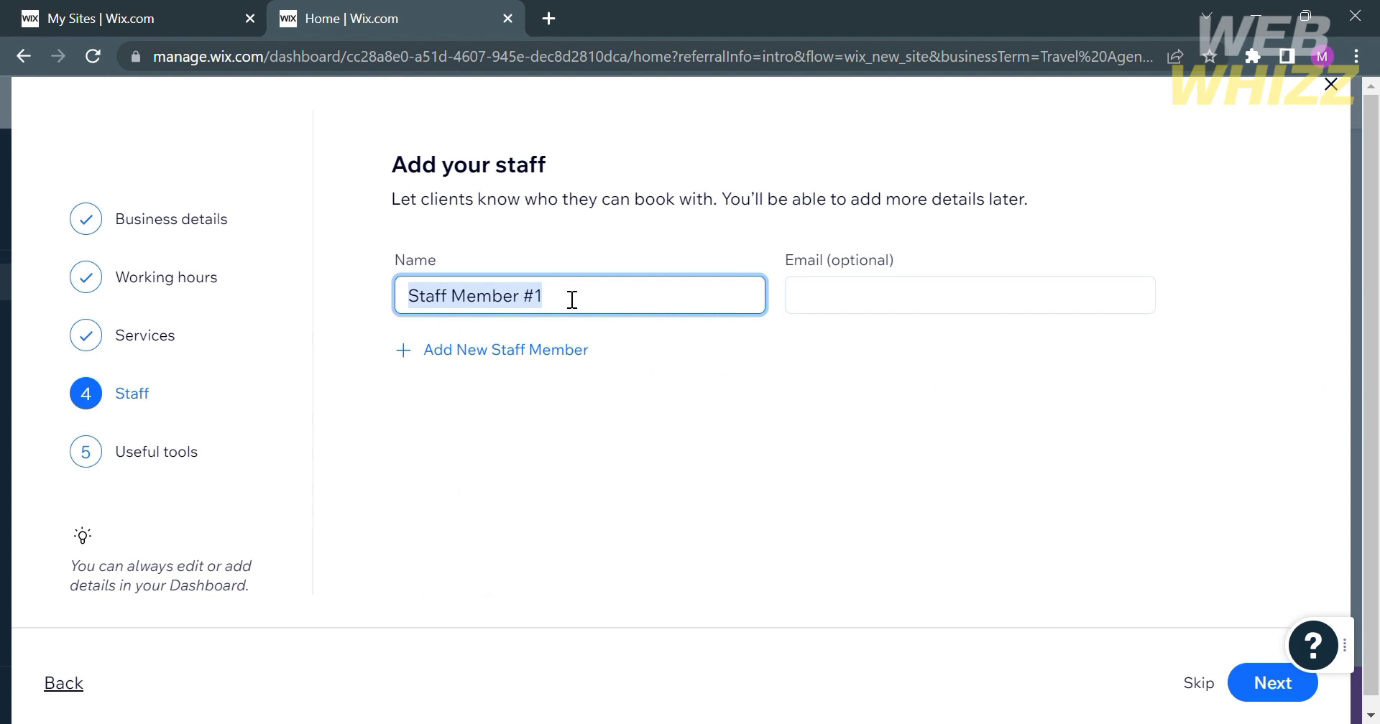
Name the staff member Employee and skip the Useful tools step.
type("Employee")
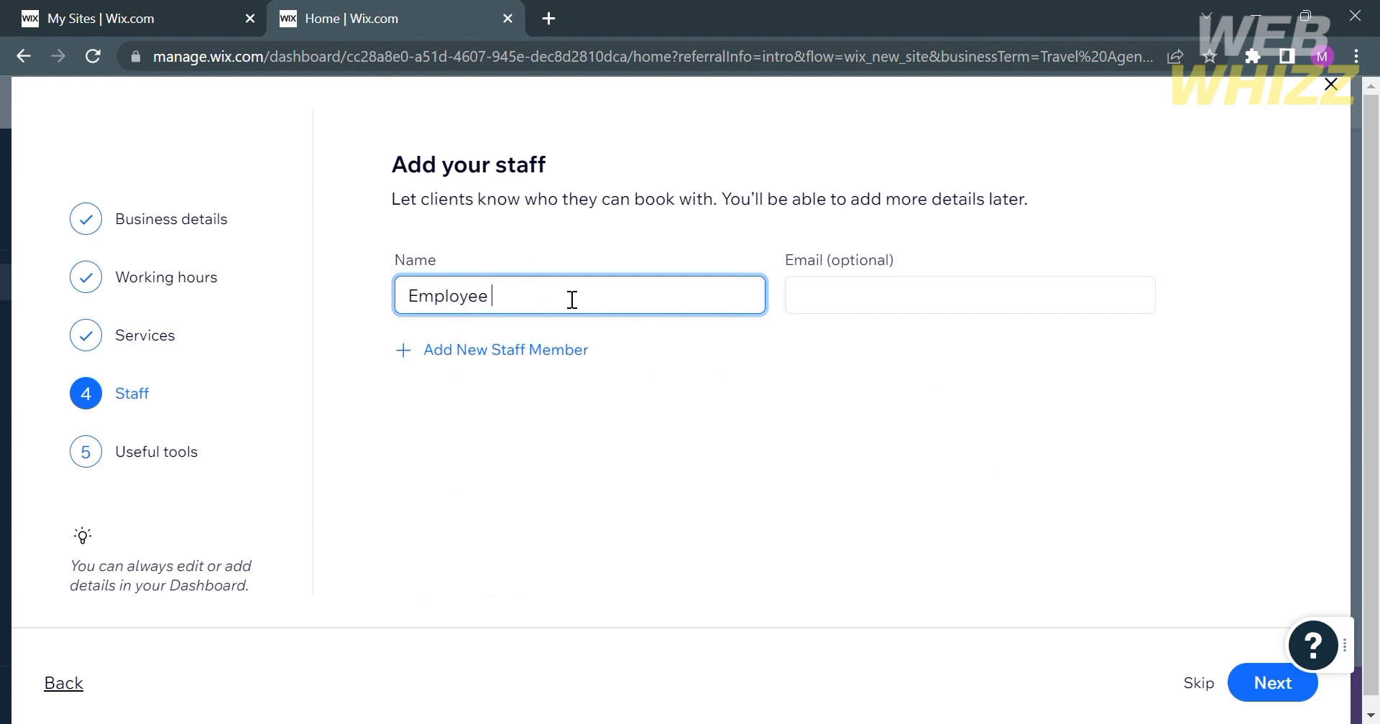
left_click(1189, 681)
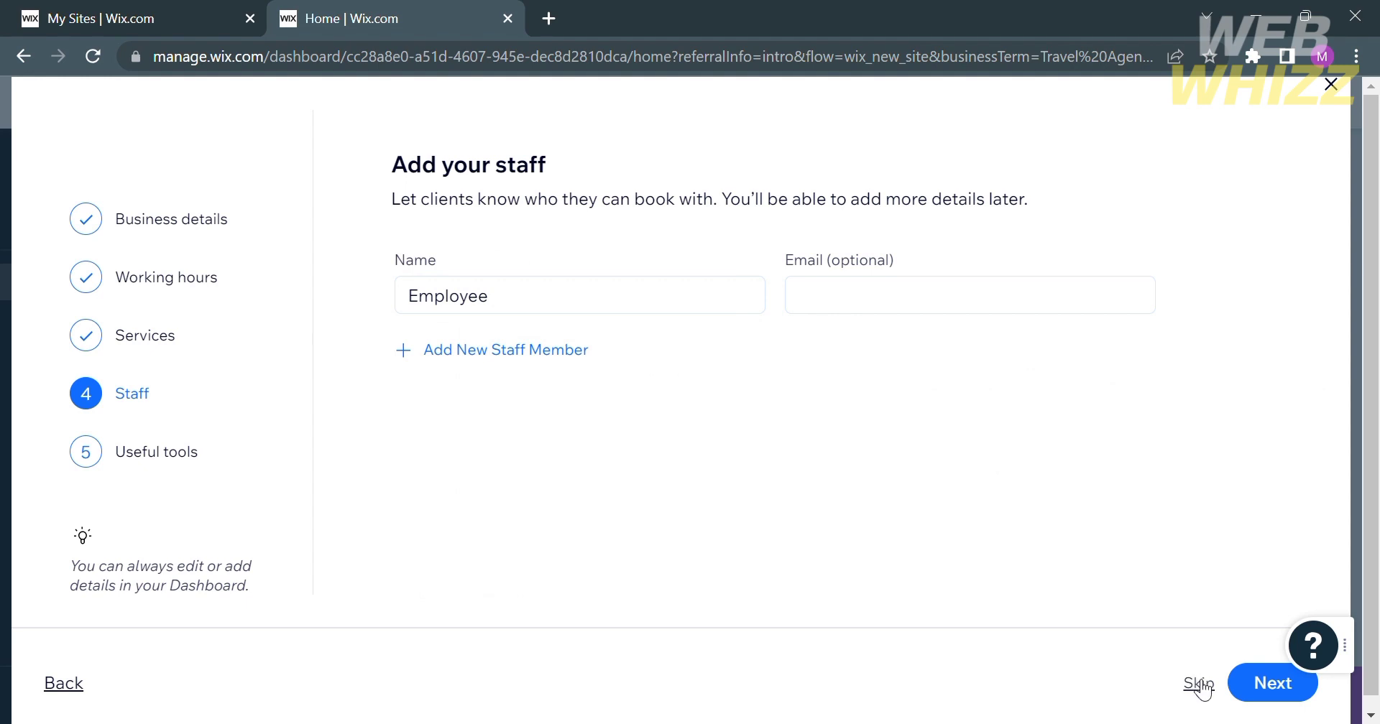
left_click(1192, 683)
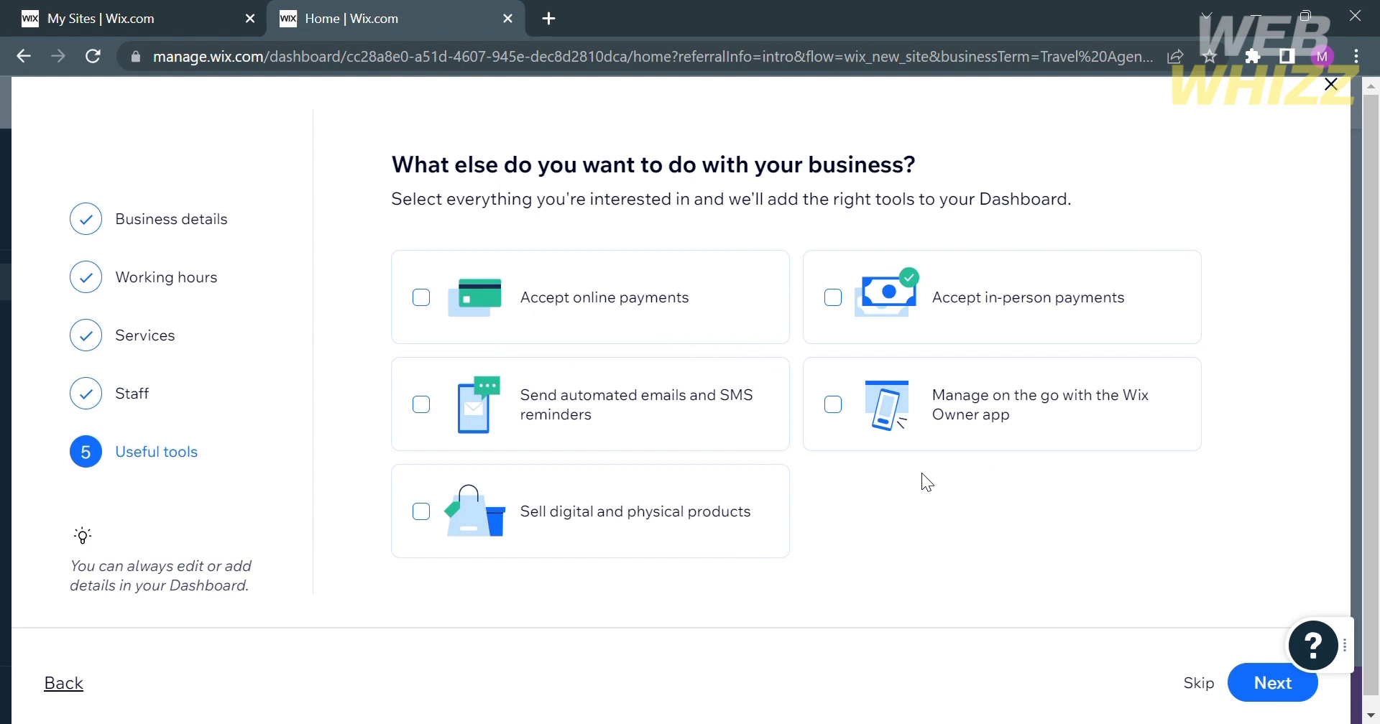
left_click(1197, 684)
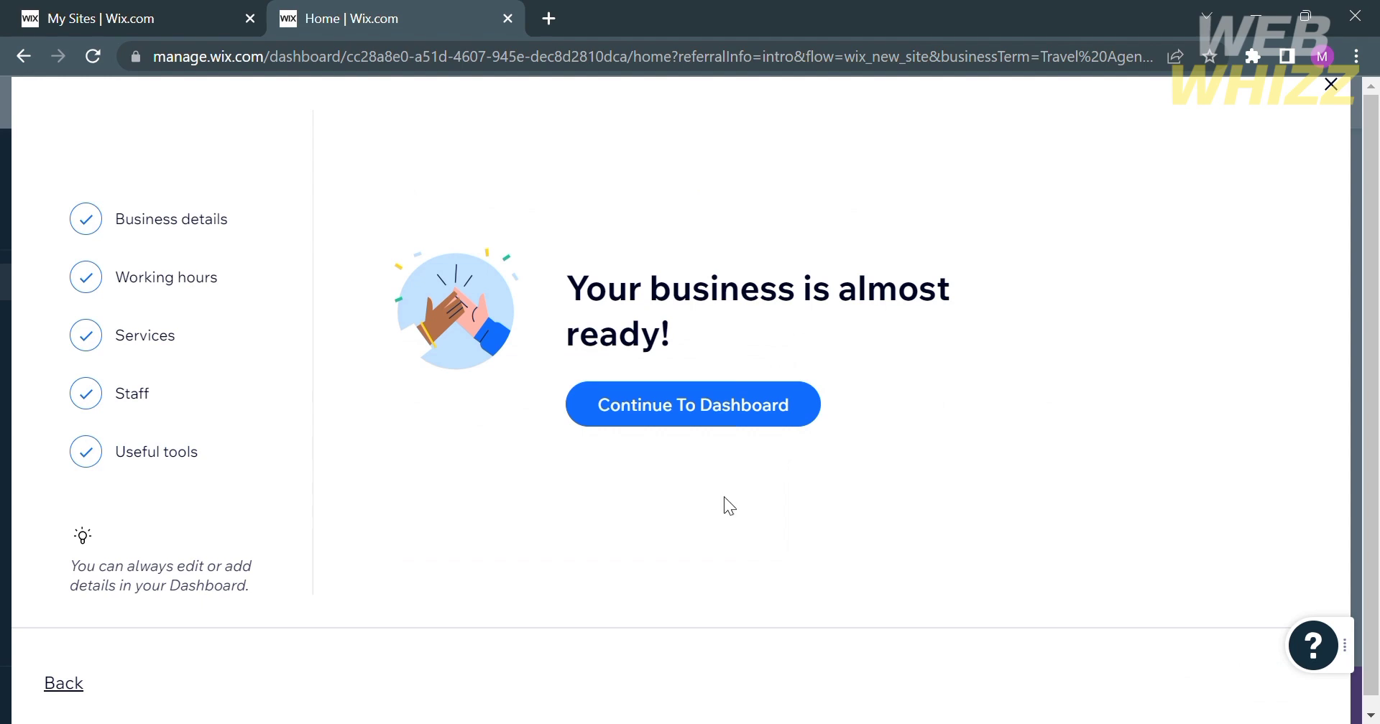
Open the dashboard and choose Add Service for 'Add your first service' in the checklist.
left_click(700, 410)
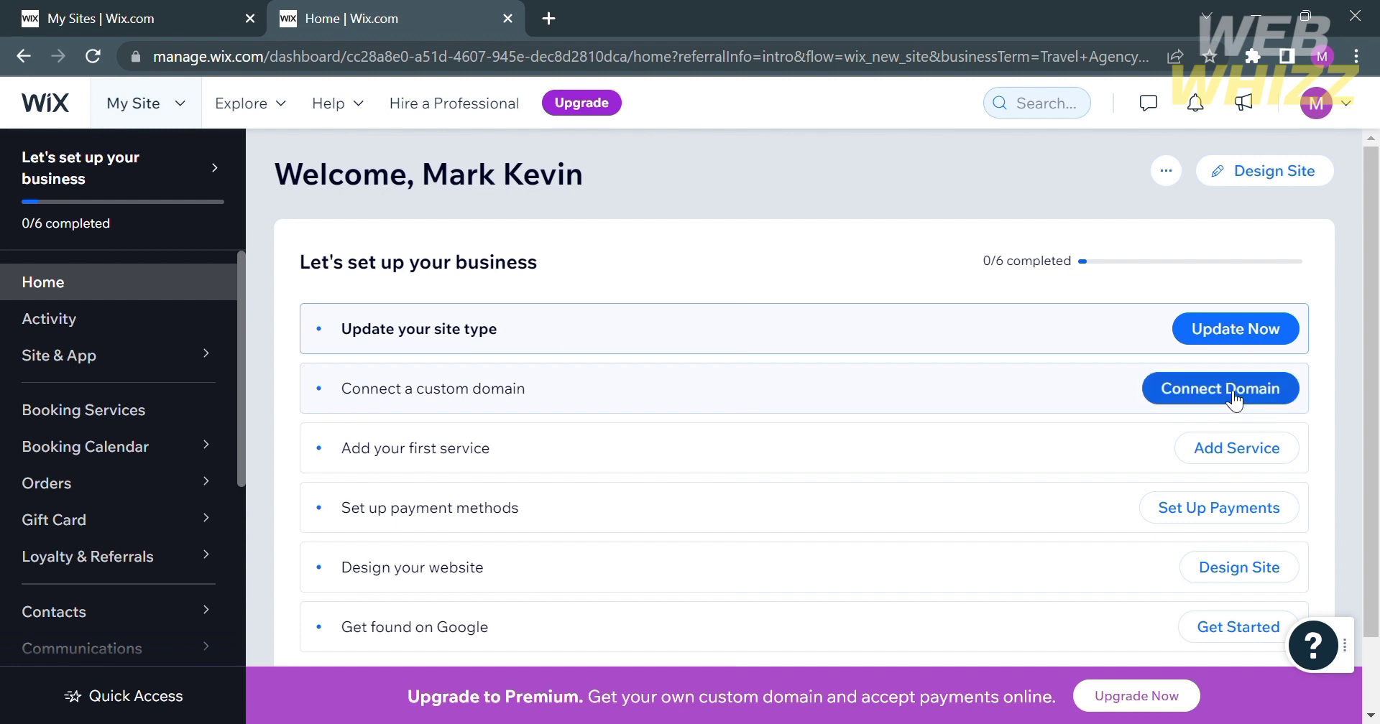
scroll(1234, 401, "down", 1)
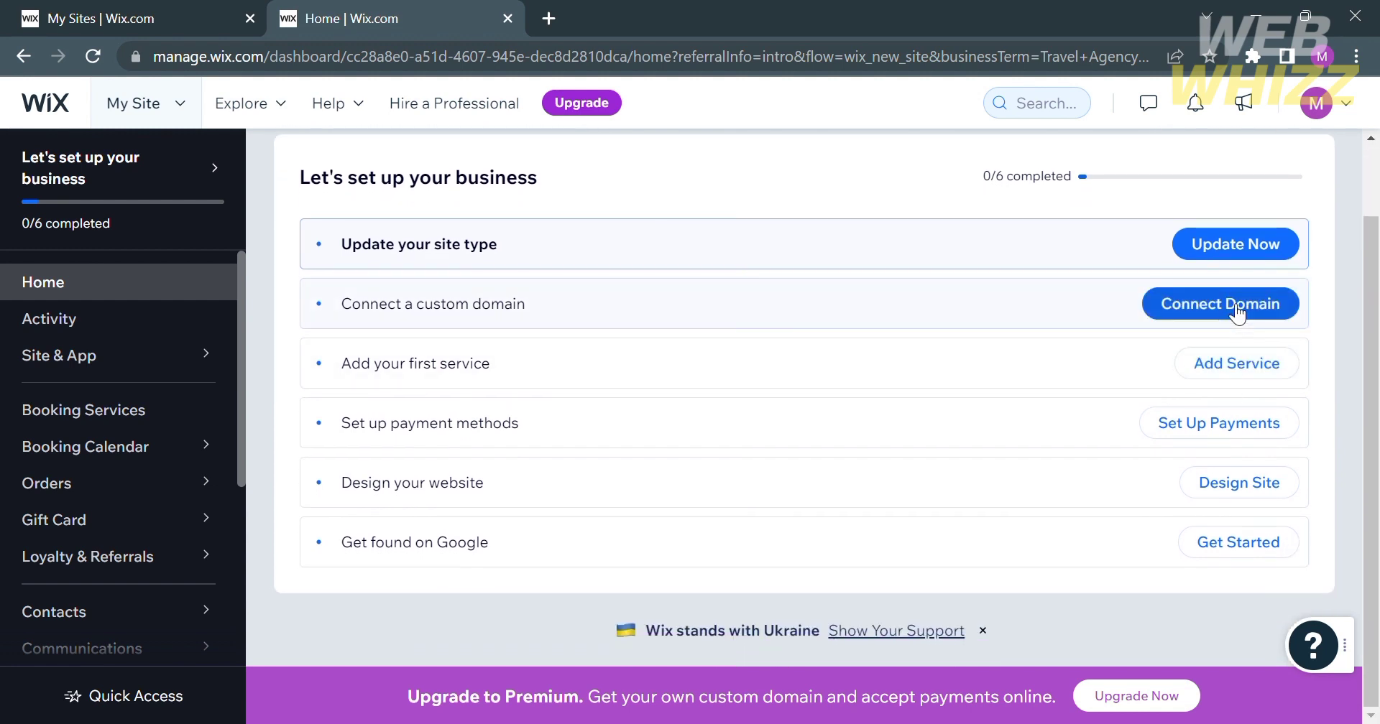
left_click(1247, 361)
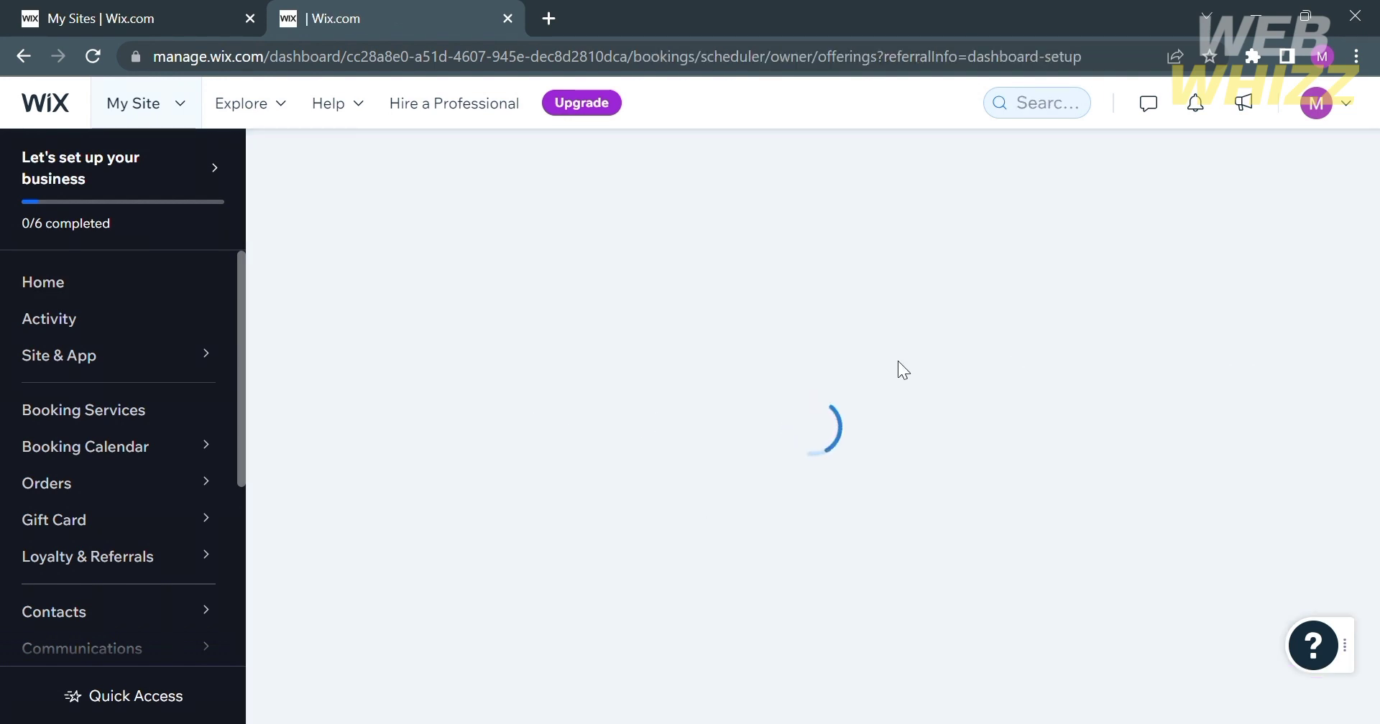
Review the five booking services, return to dashboard Home and choose Set Up Payments.
scroll(807, 517, "down", 5)
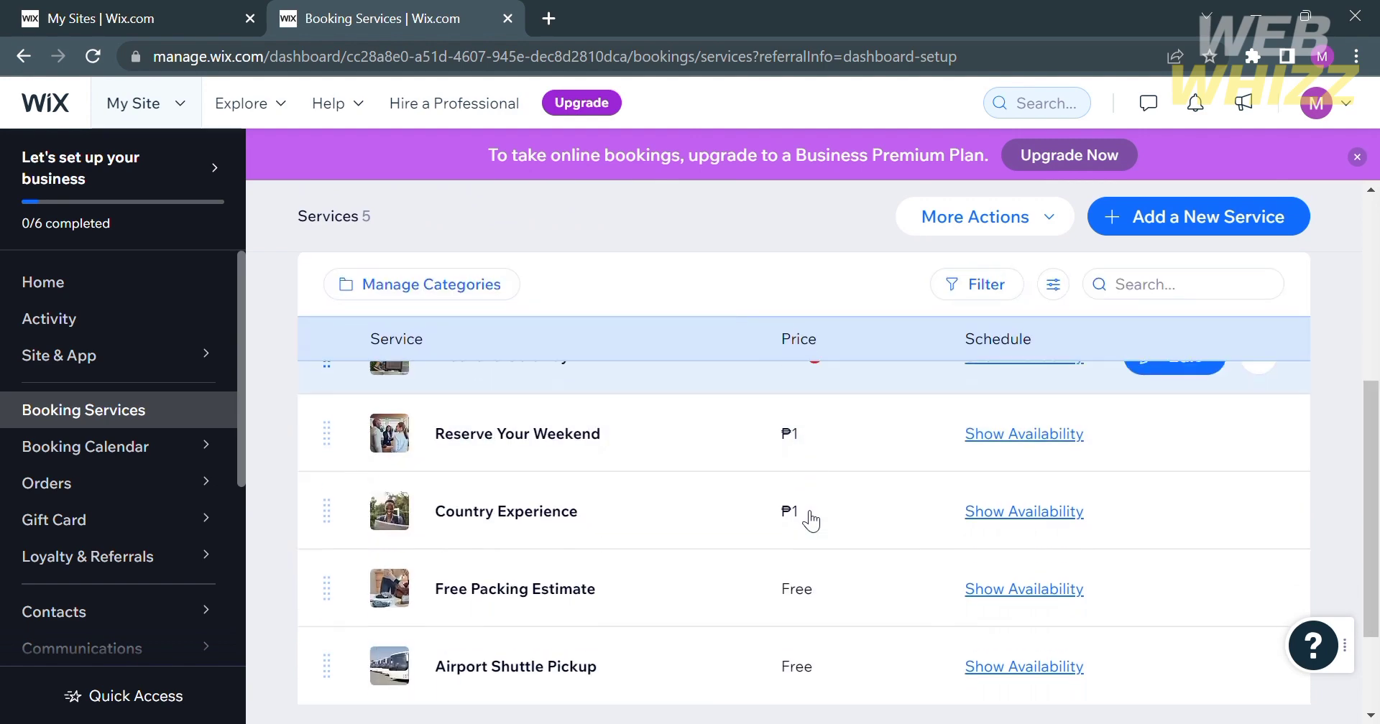
scroll(810, 519, "down", 1)
scroll(791, 524, "up", 3)
scroll(769, 632, "down", 2)
scroll(762, 658, "down", 2)
scroll(759, 656, "up", 5)
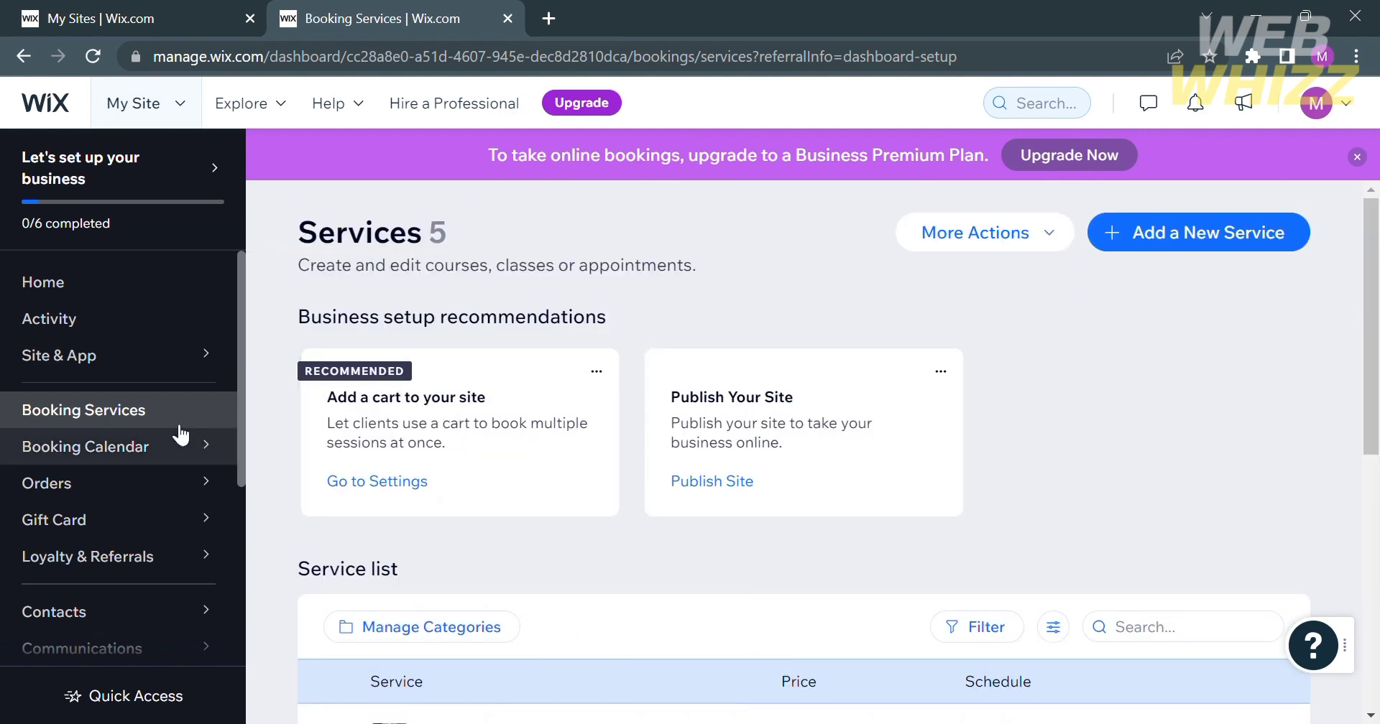
left_click(82, 280)
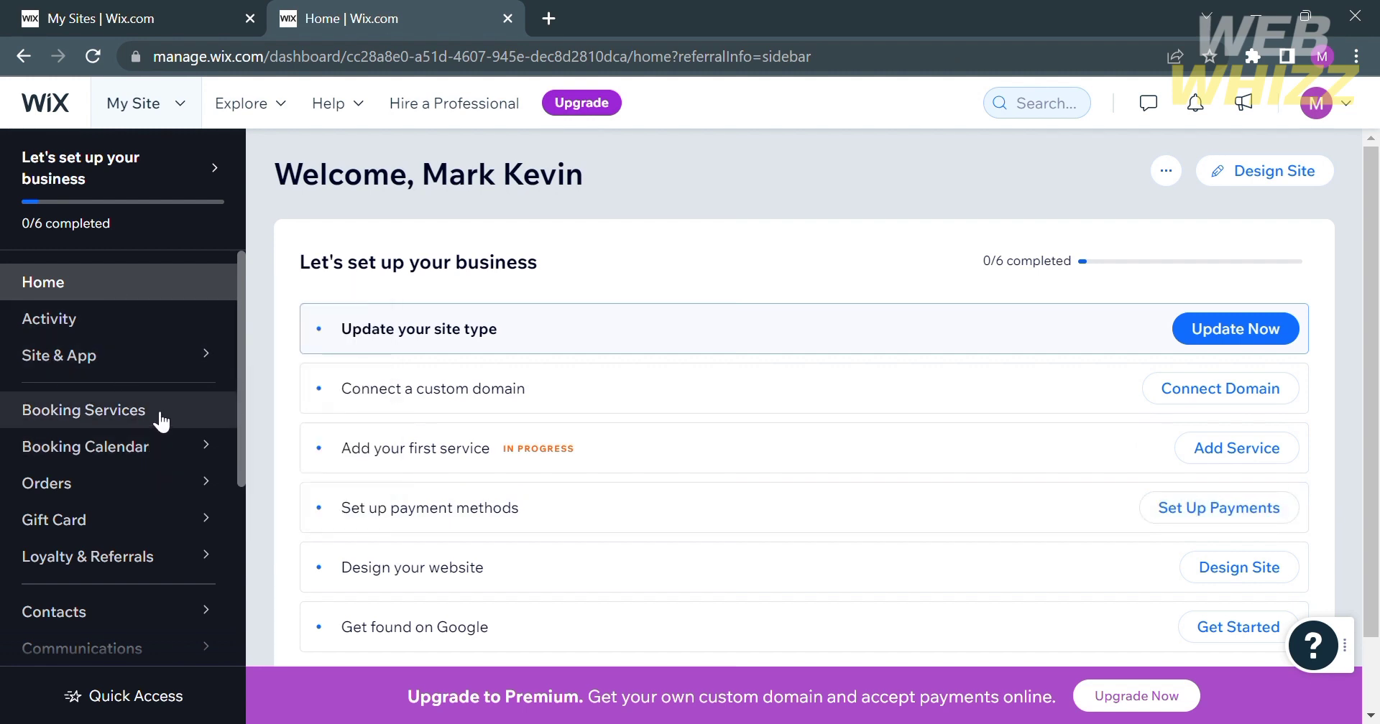
left_click(1216, 508)
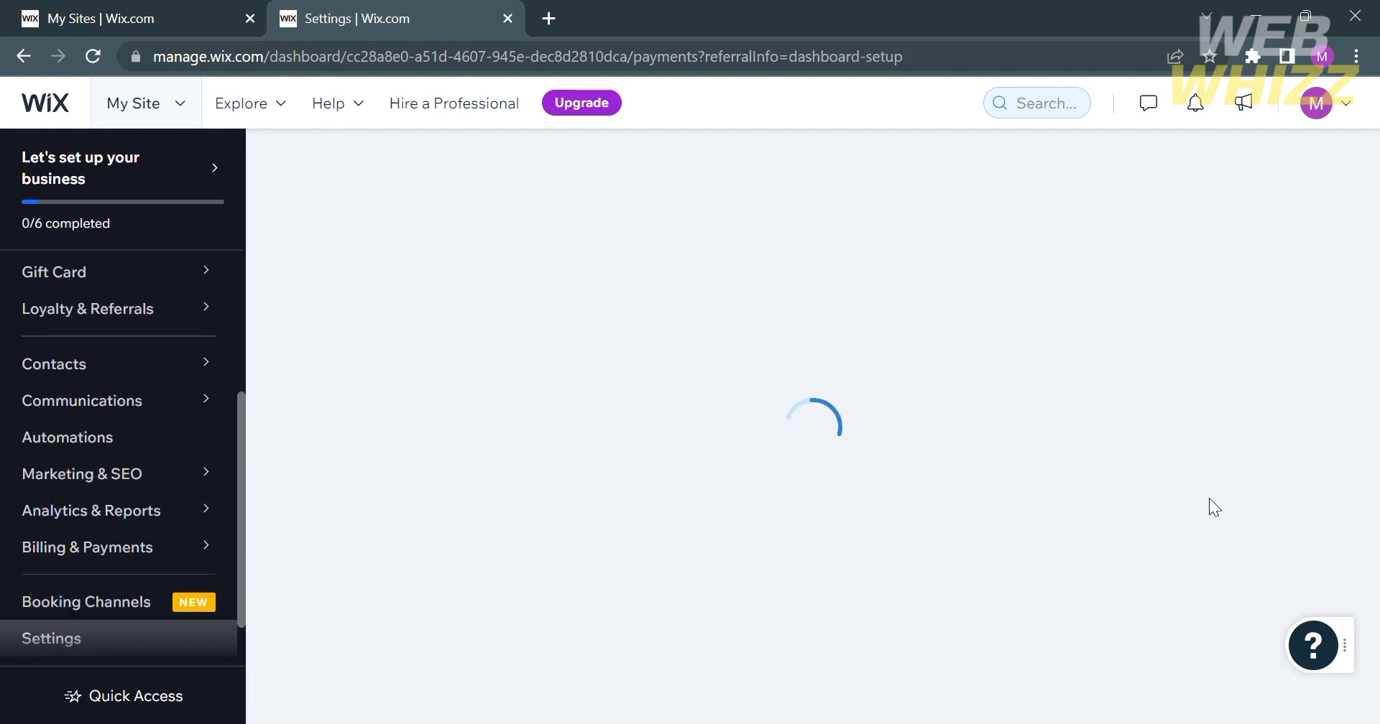
Review the PayPal and Manual Payments options, dismiss the location prompt, and go back Home.
scroll(510, 515, "down", 2)
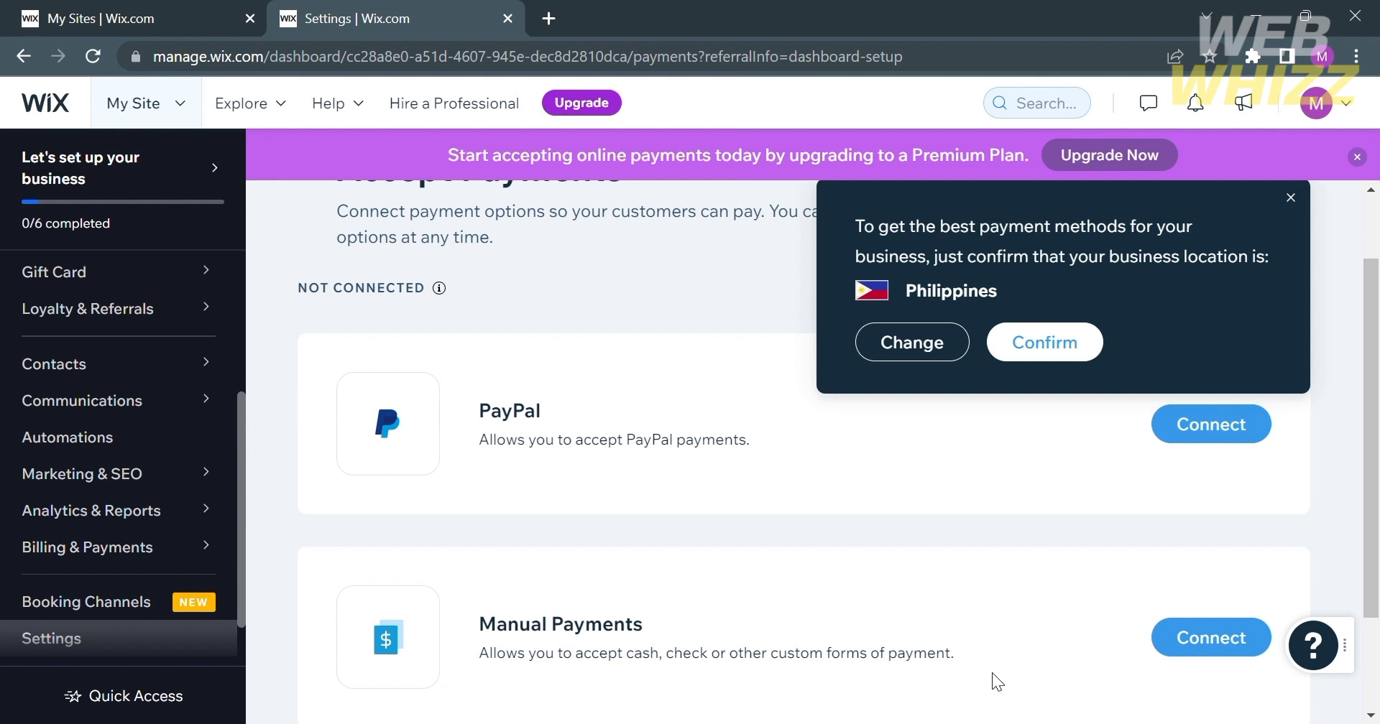
scroll(994, 673, "up", 2)
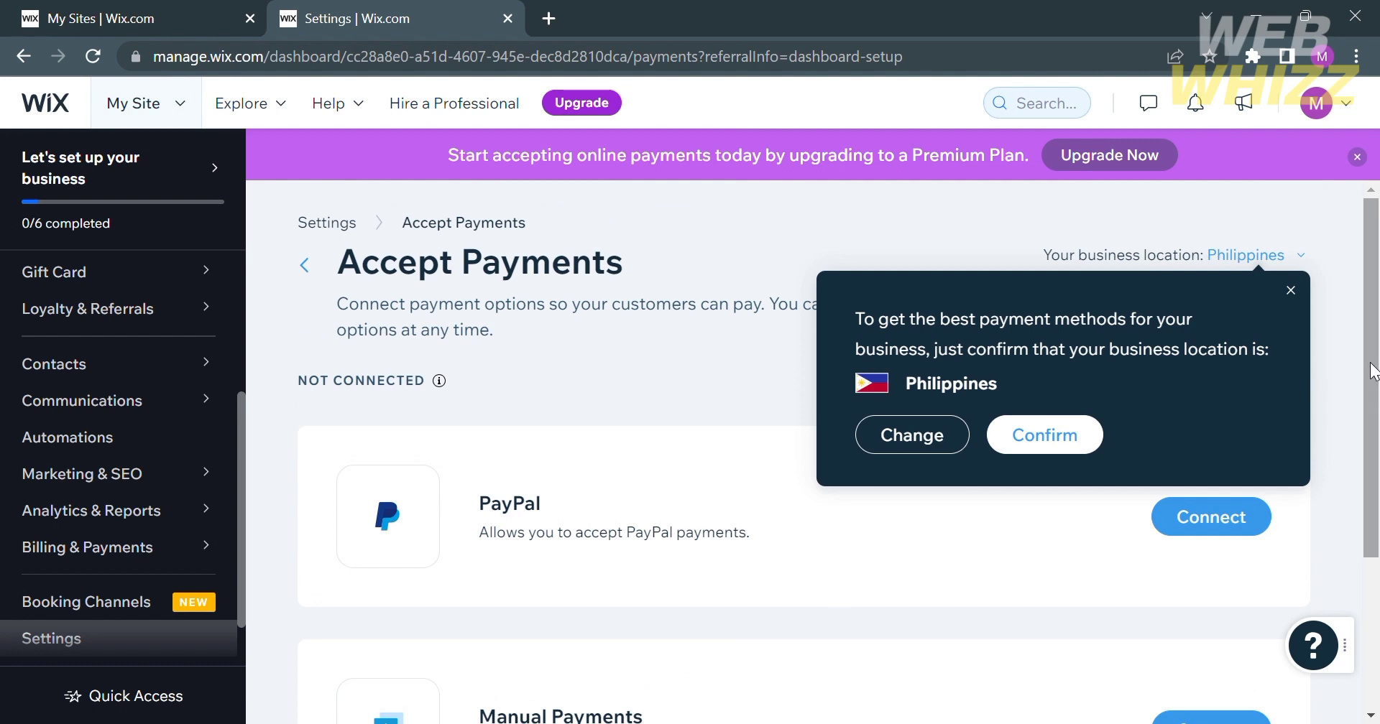
left_click(1298, 292)
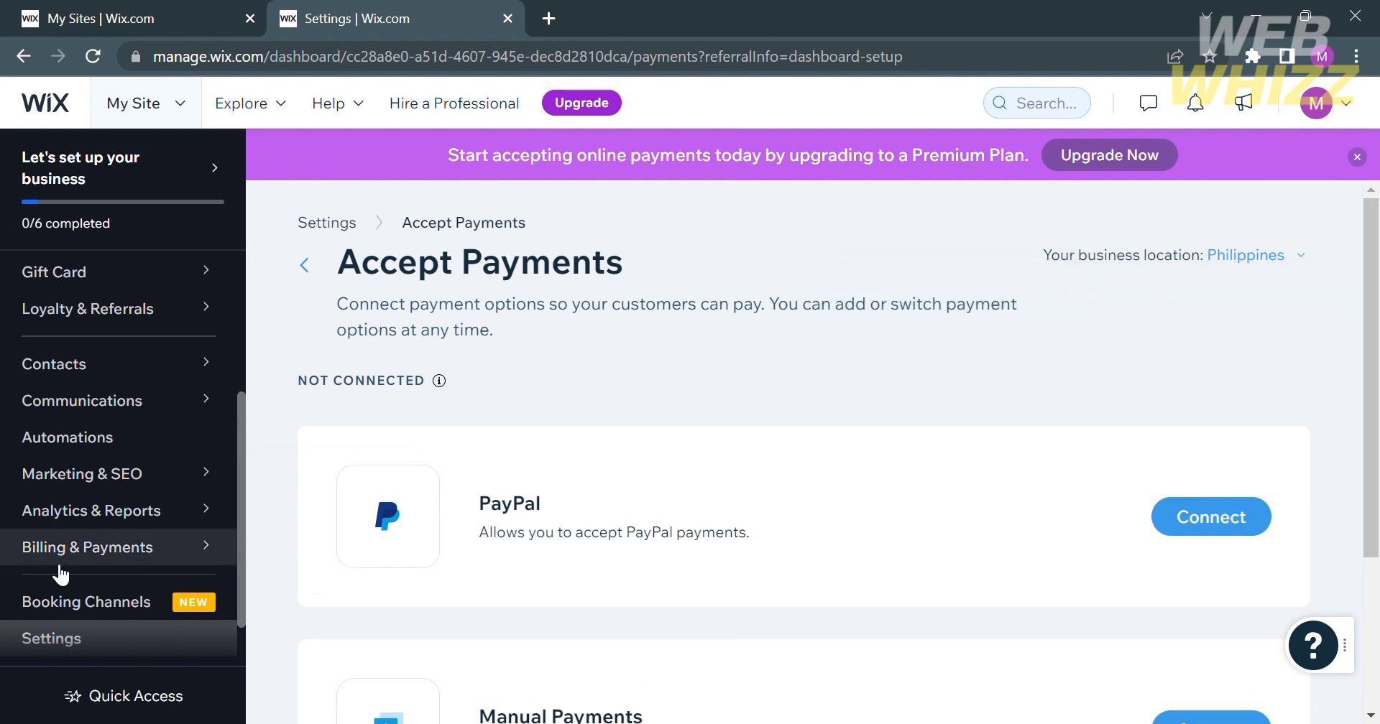
scroll(65, 571, "up", 3)
scroll(139, 601, "down", 1)
scroll(129, 589, "up", 3)
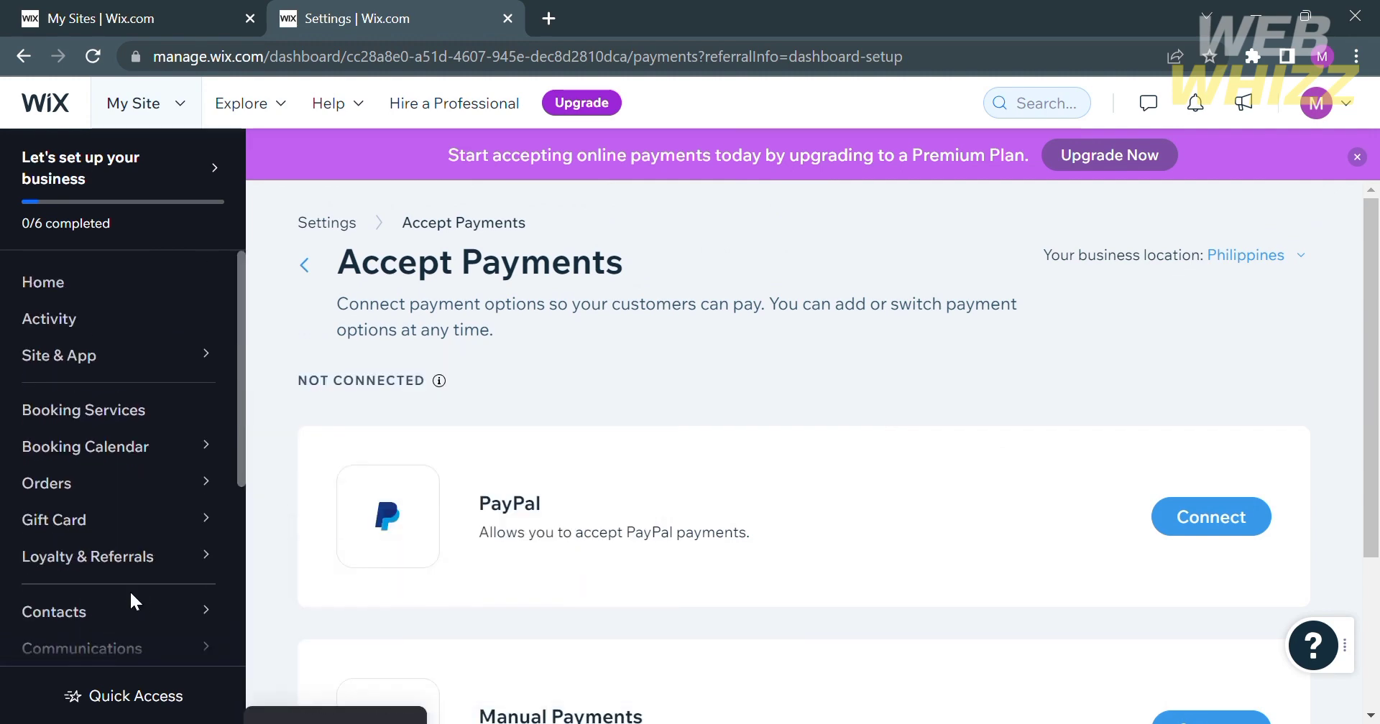
left_click(99, 301)
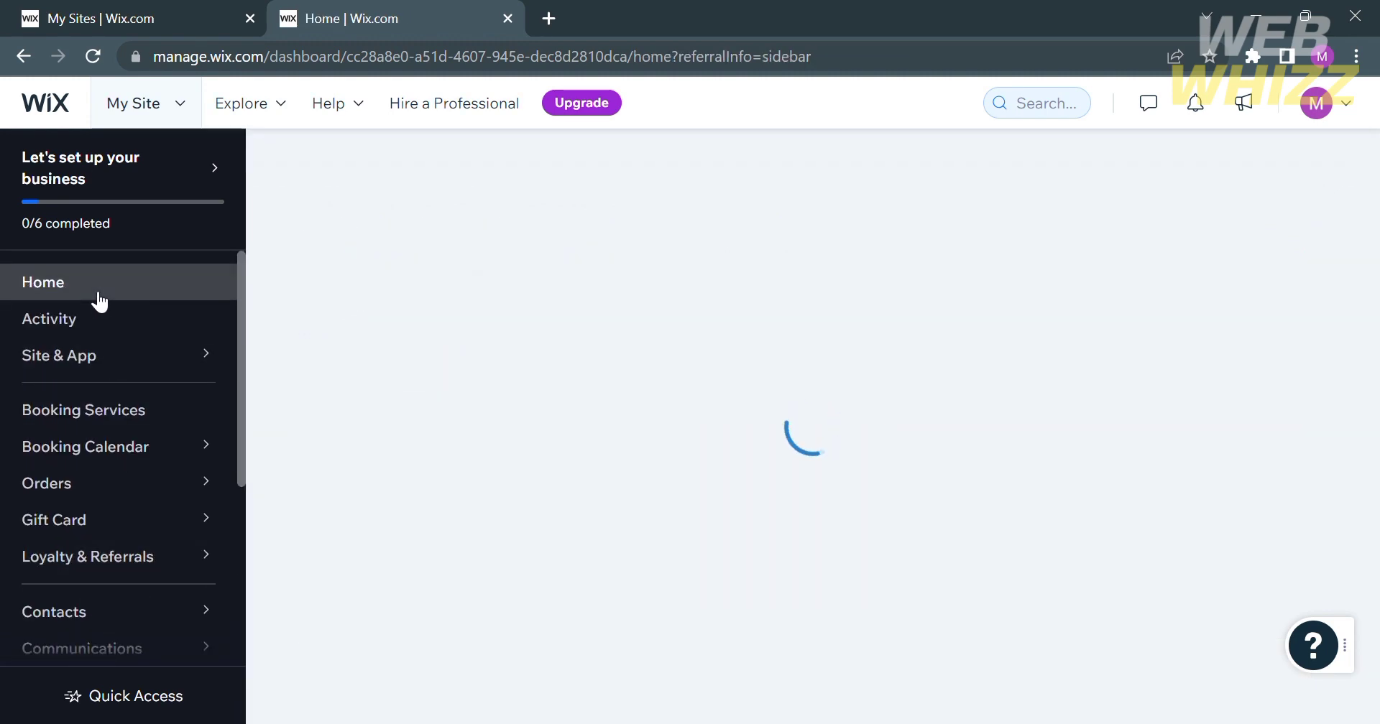
Choose Design Site next to 'Design your website' on the dashboard checklist.
scroll(900, 545, "down", 1)
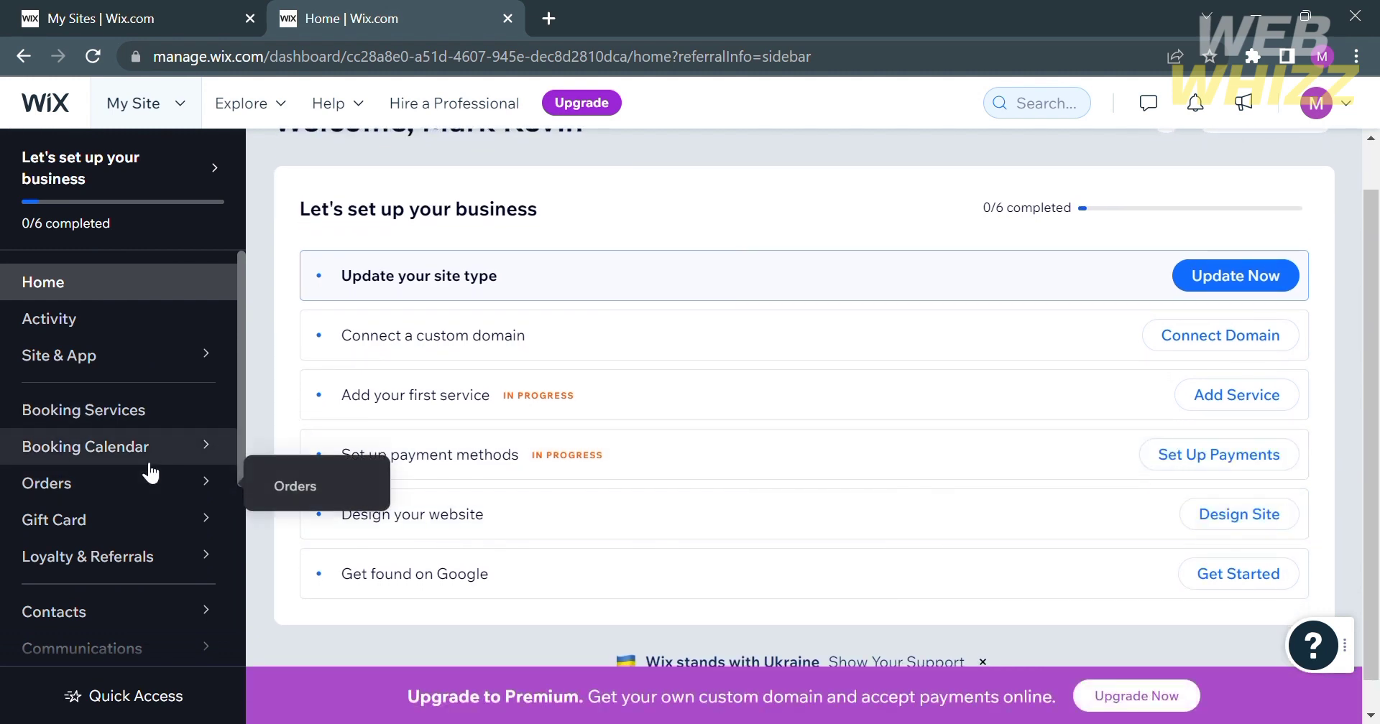
scroll(148, 471, "down", 3)
left_click(1231, 530)
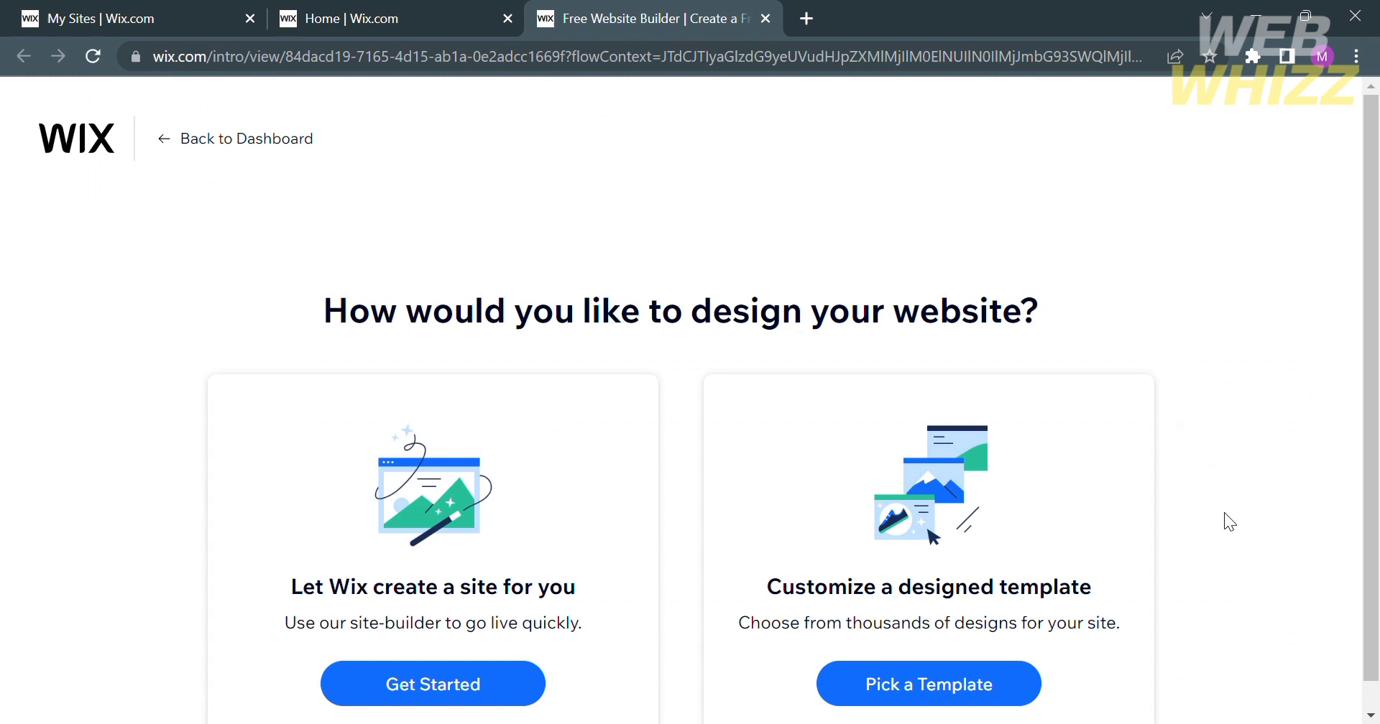
scroll(808, 332, "down", 1)
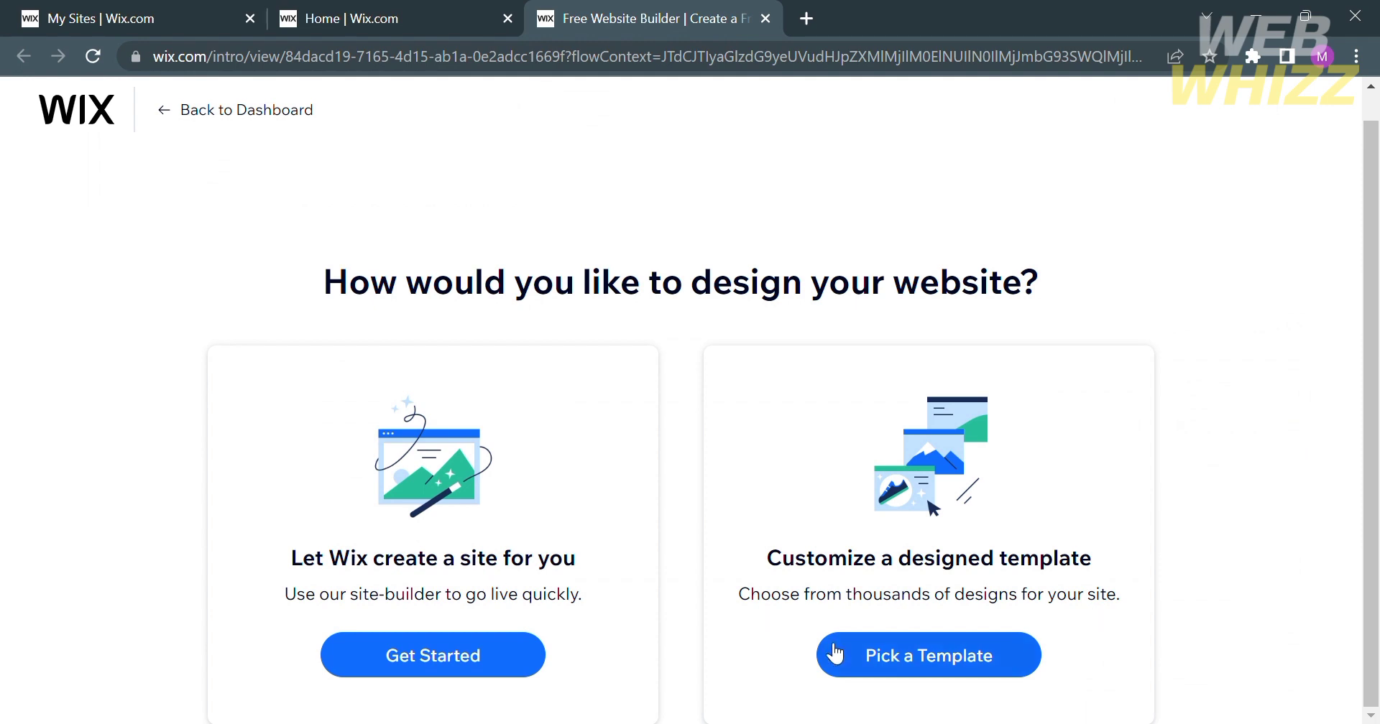
Let Wix create the site automatically and skip the business name and phone info step.
left_click(396, 668)
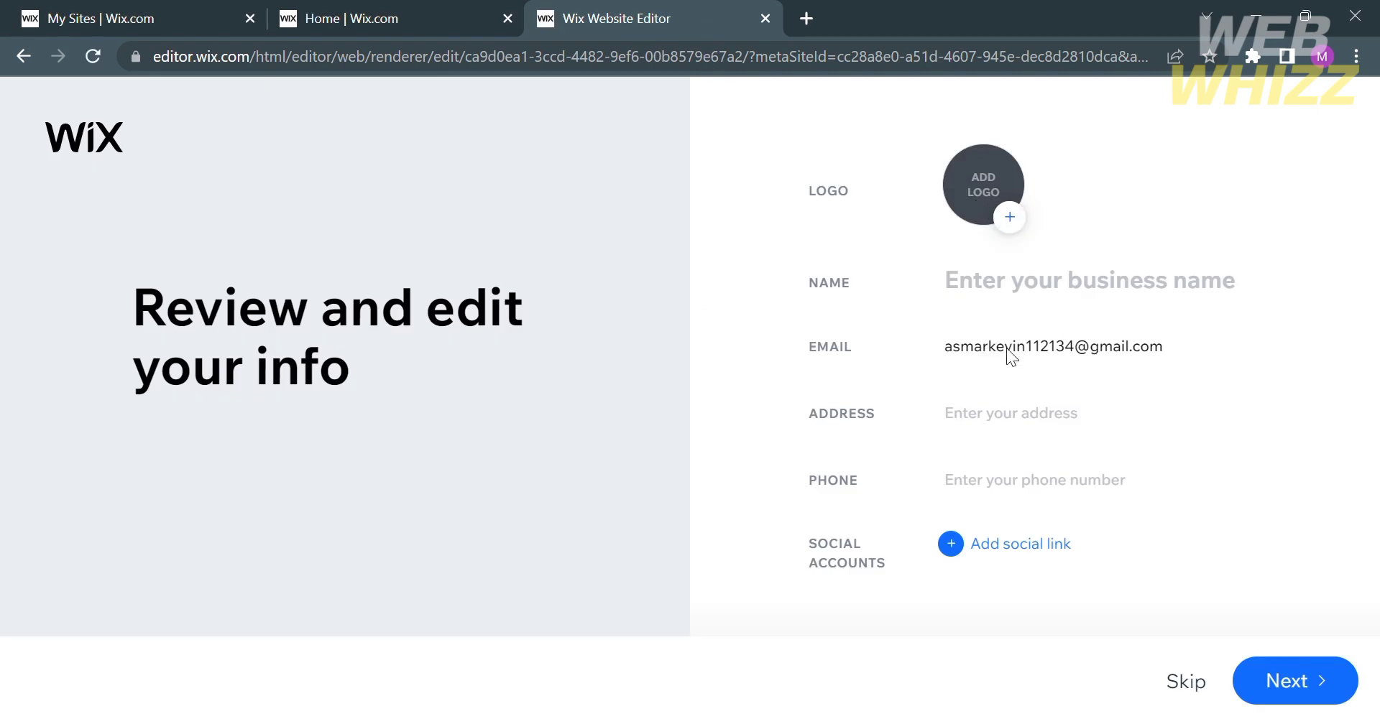
left_click(991, 277)
left_click(1026, 489)
left_click(1195, 692)
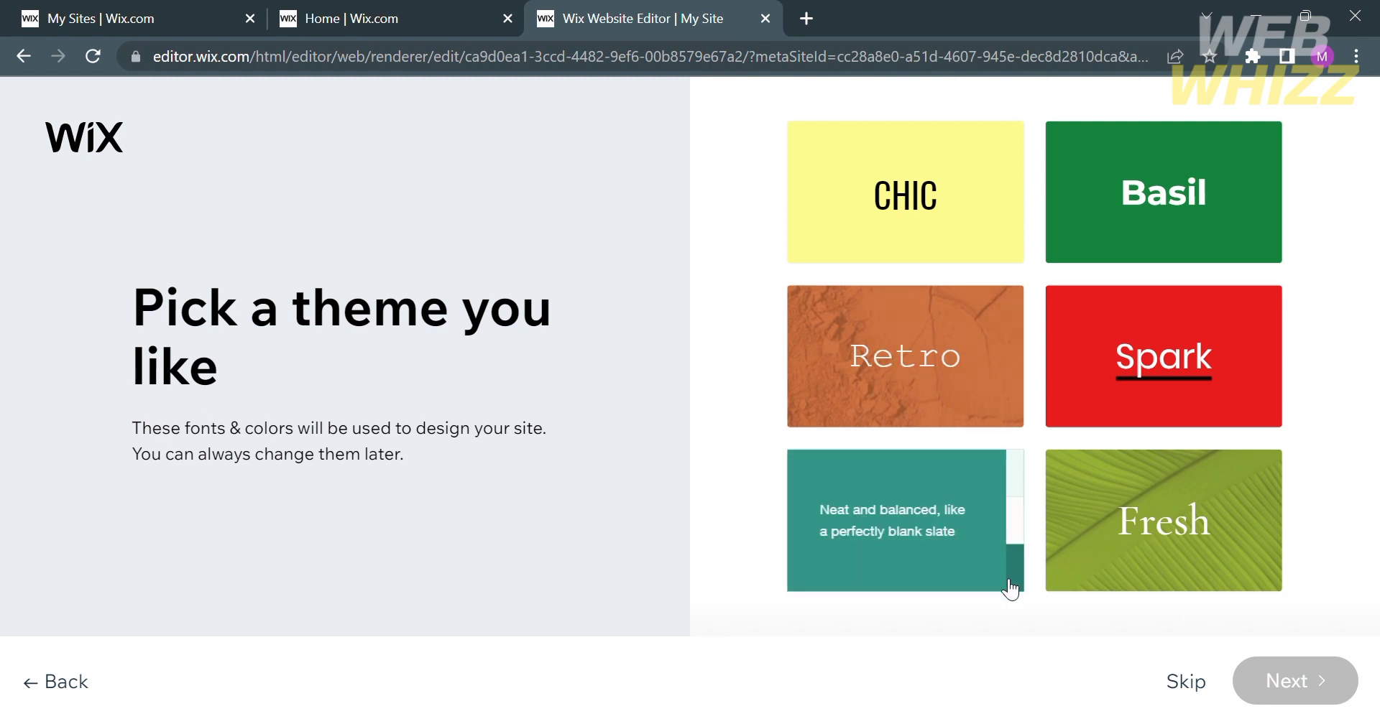
Pick the CLEAN theme and continue to the homepage layouts.
left_click(953, 489)
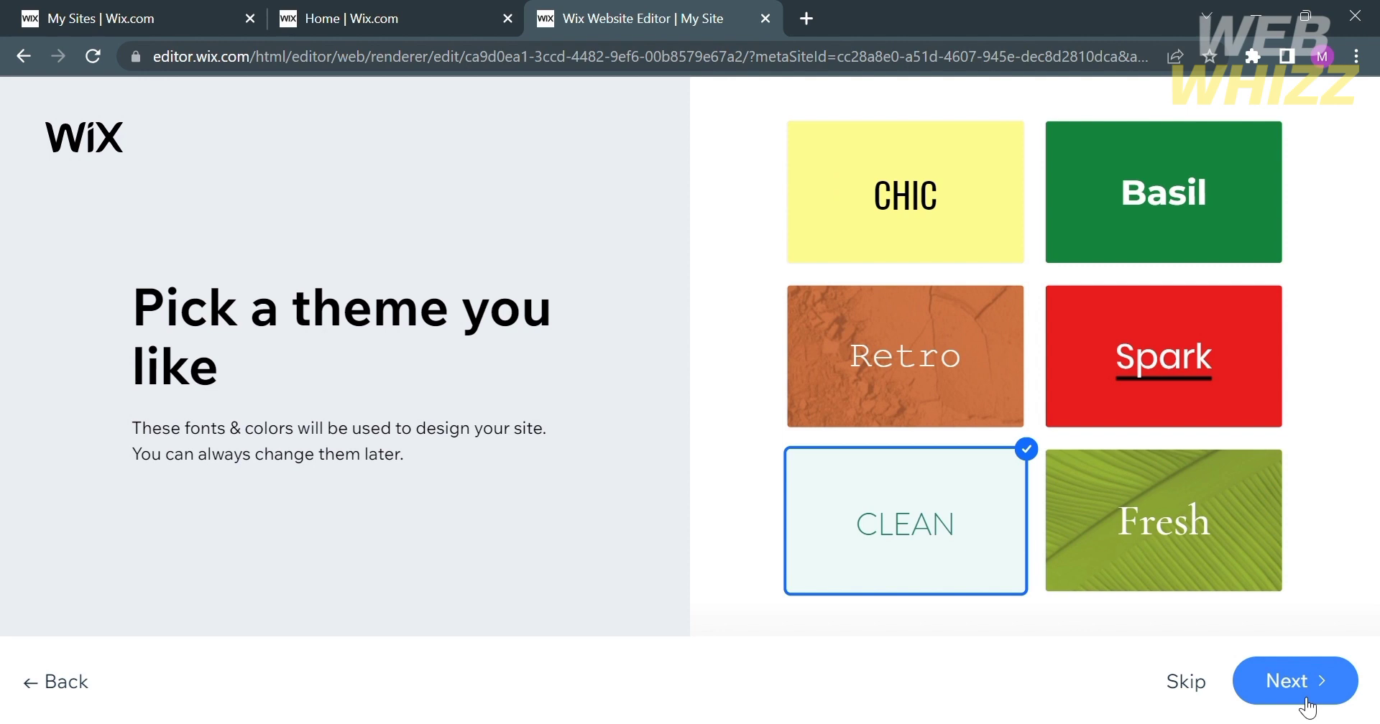
left_click(1305, 702)
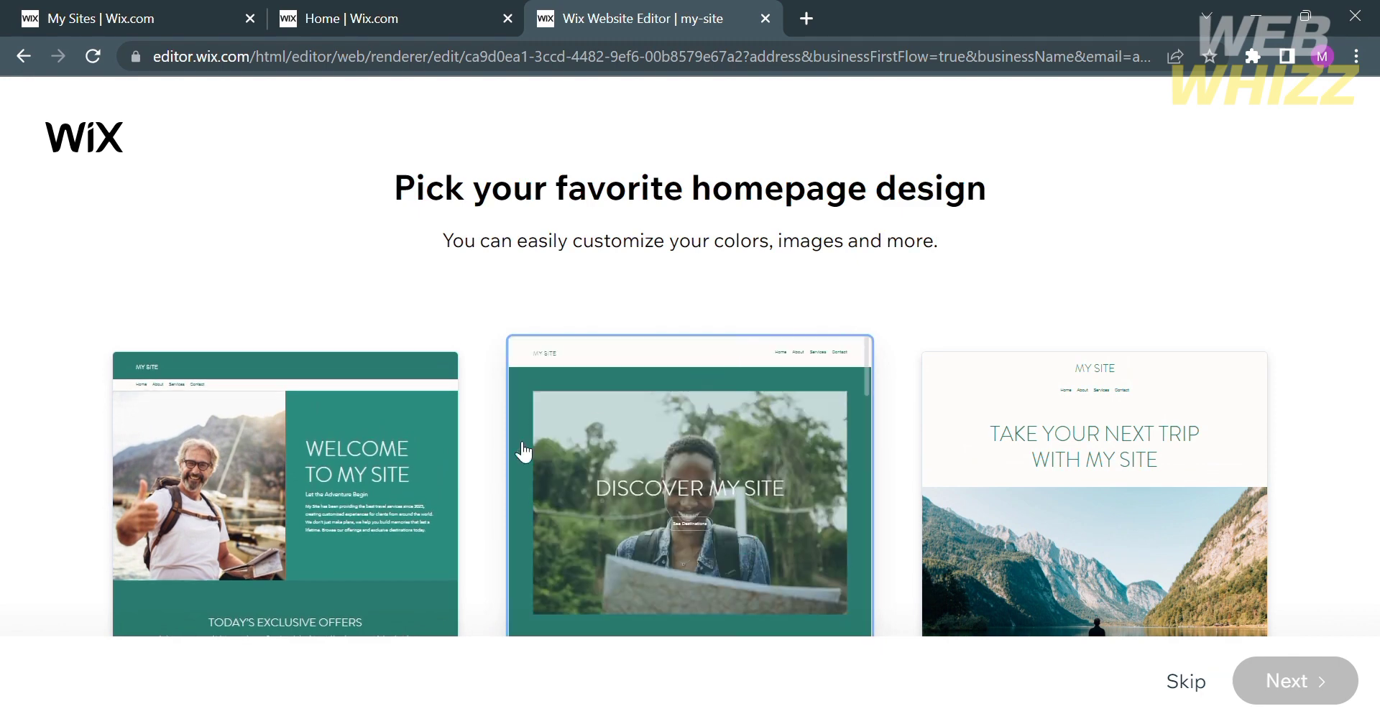
Choose the 'Take Your Next Trip' homepage design and continue to the page-adding step.
left_click(1082, 501)
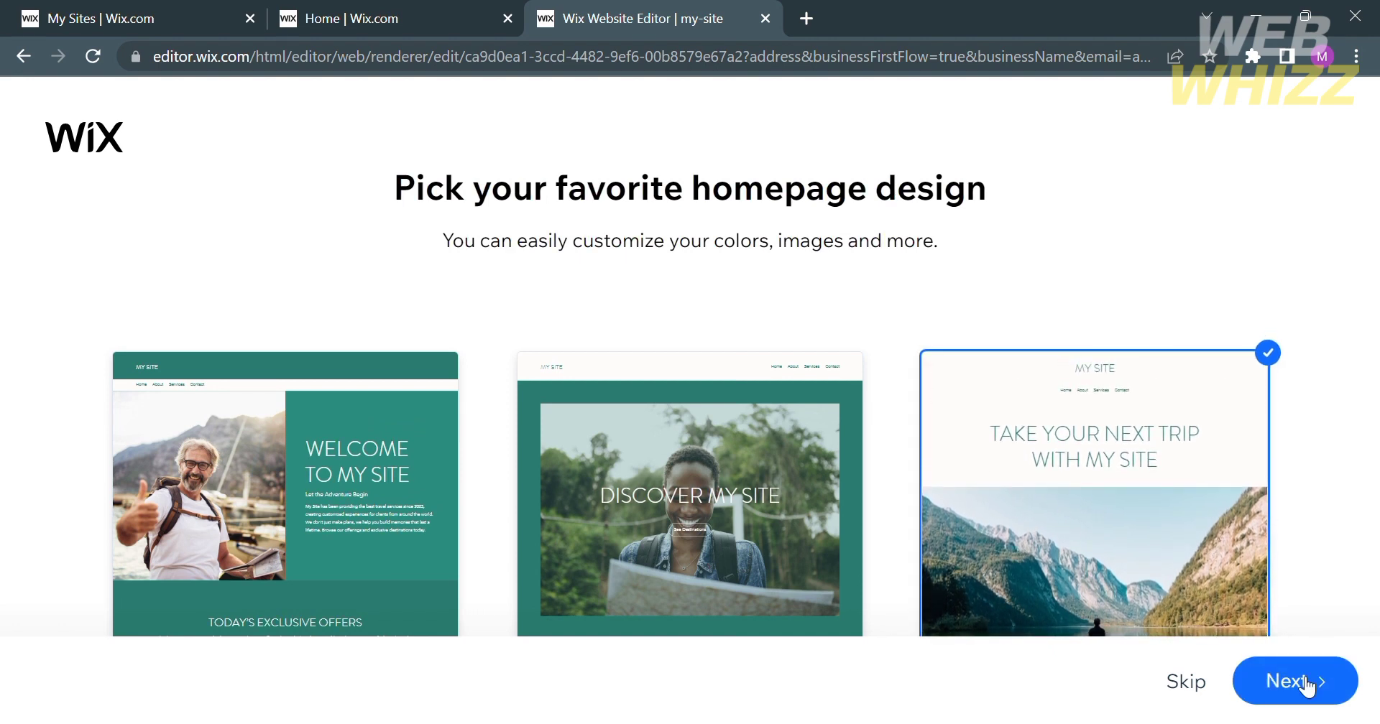
left_click(1293, 682)
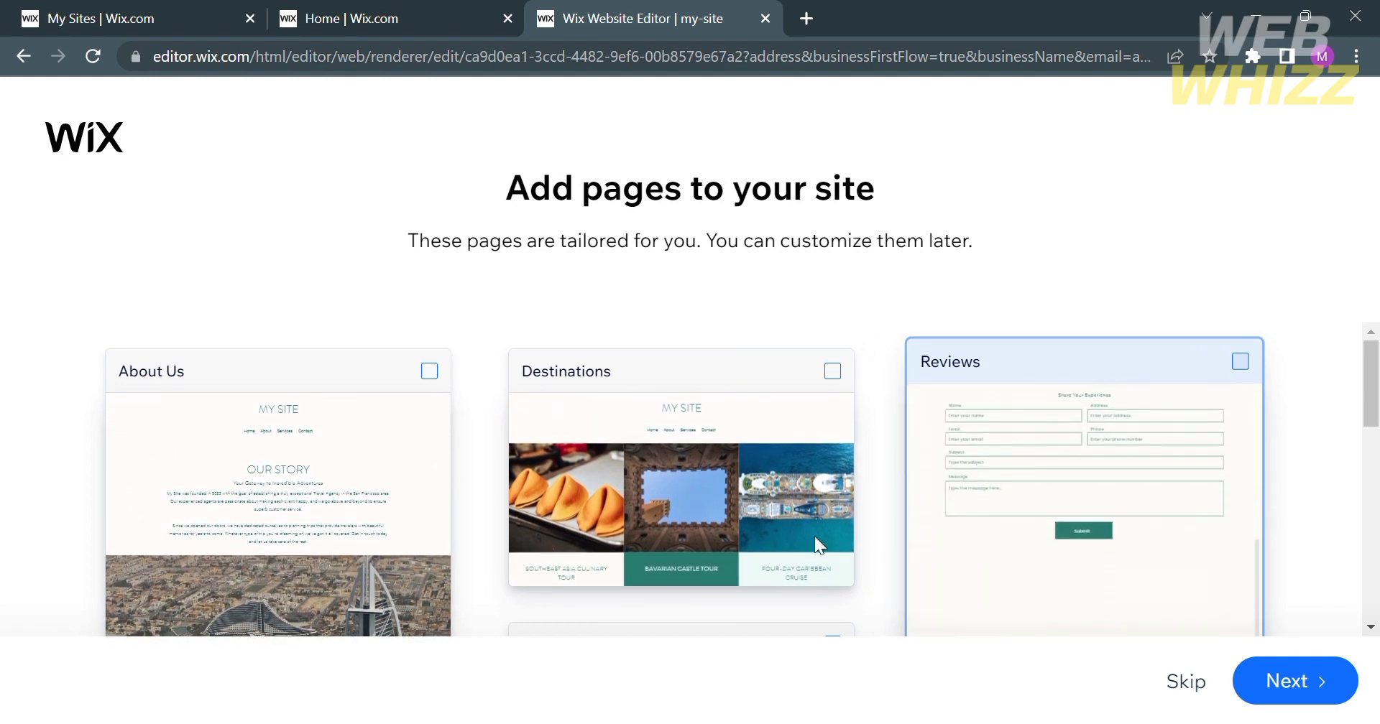
Add the About Us, Destinations and Reviews pages and finish the site setup.
left_click(221, 563)
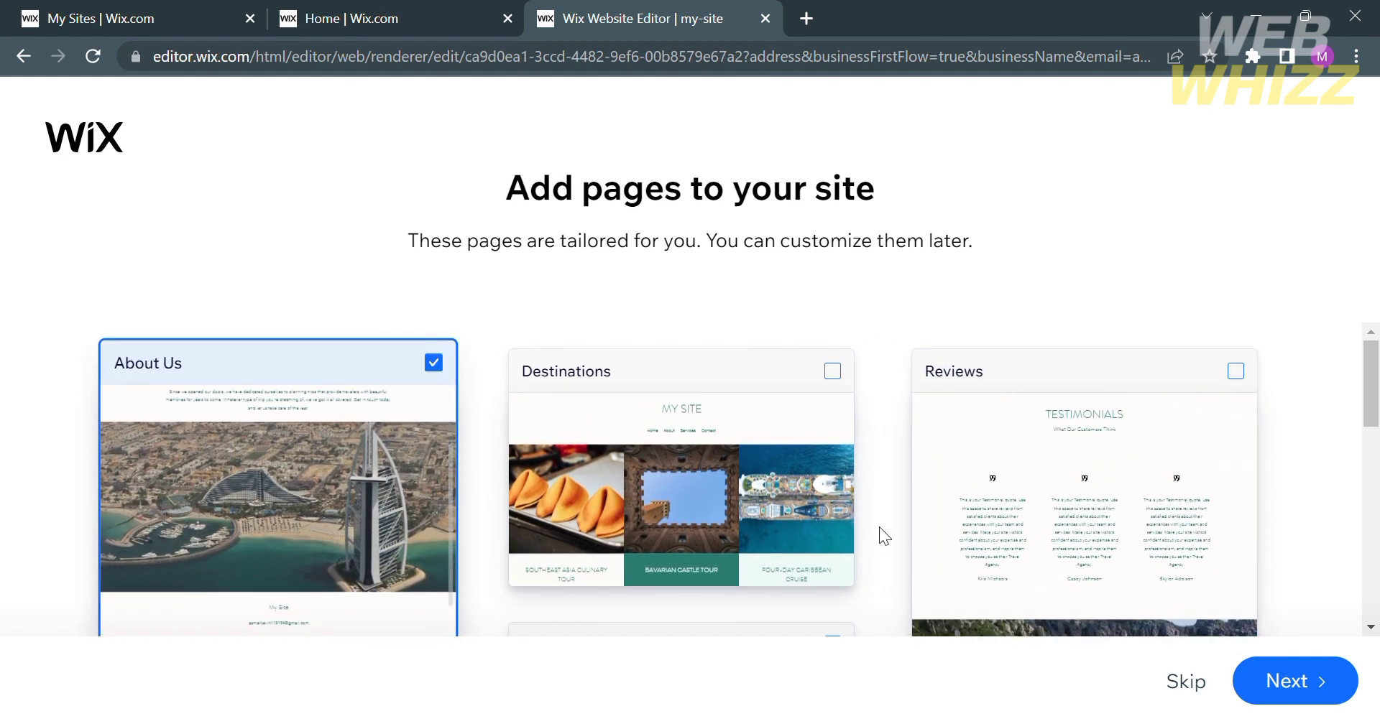
left_click(839, 368)
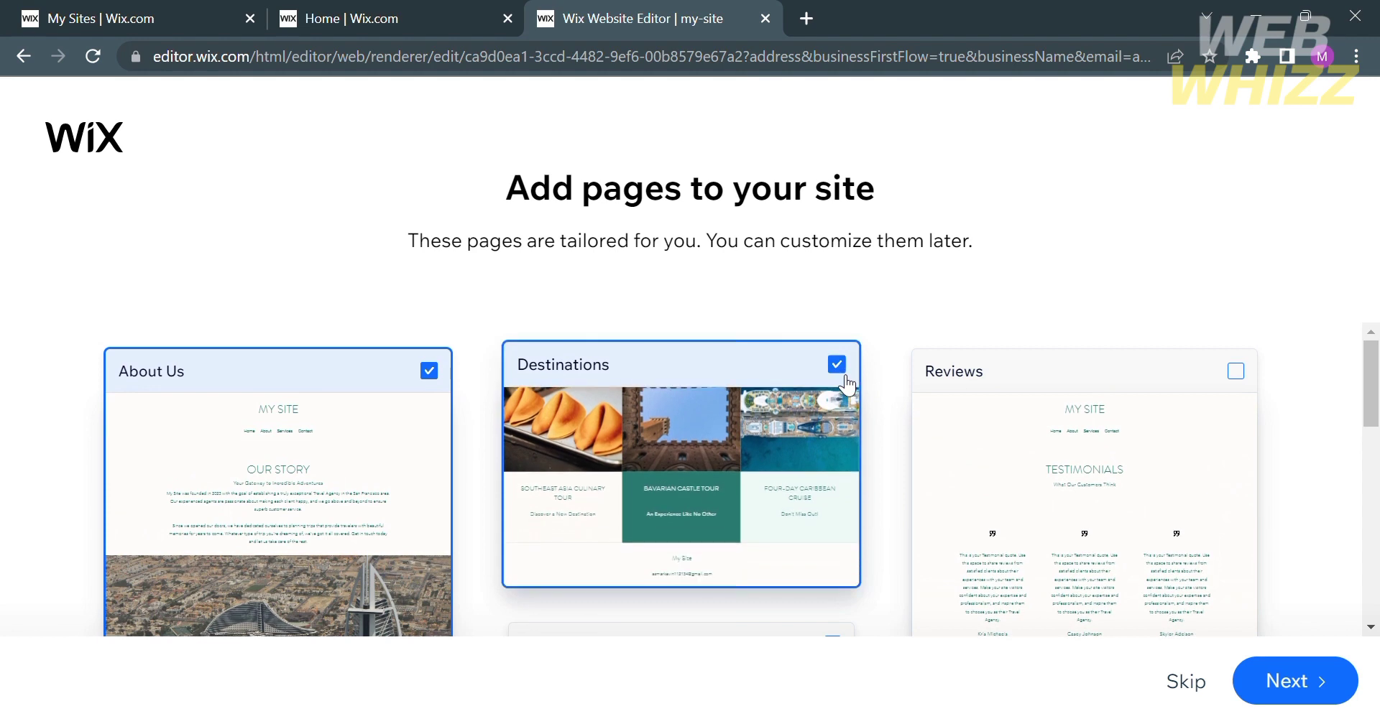
left_click(1241, 365)
left_click(1267, 680)
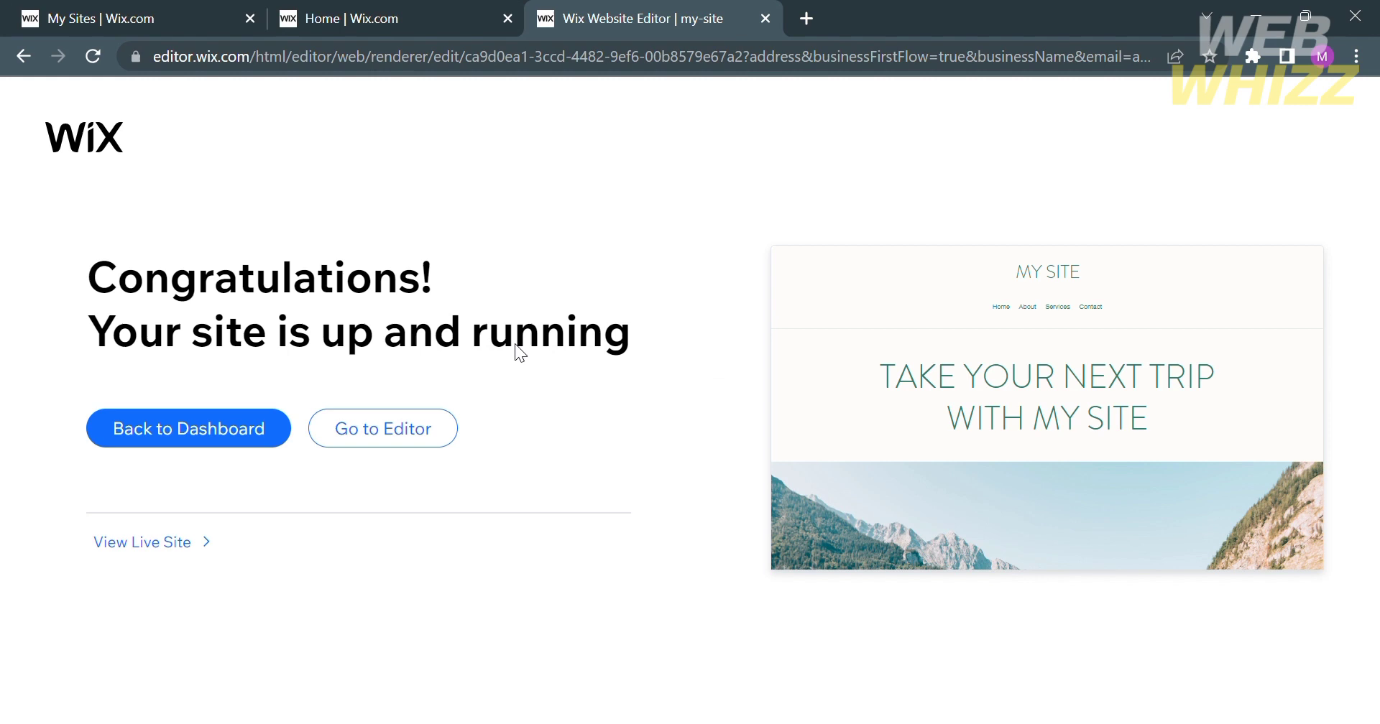
Go to the Editor from the congratulations page to start editing the travel site.
left_click(388, 442)
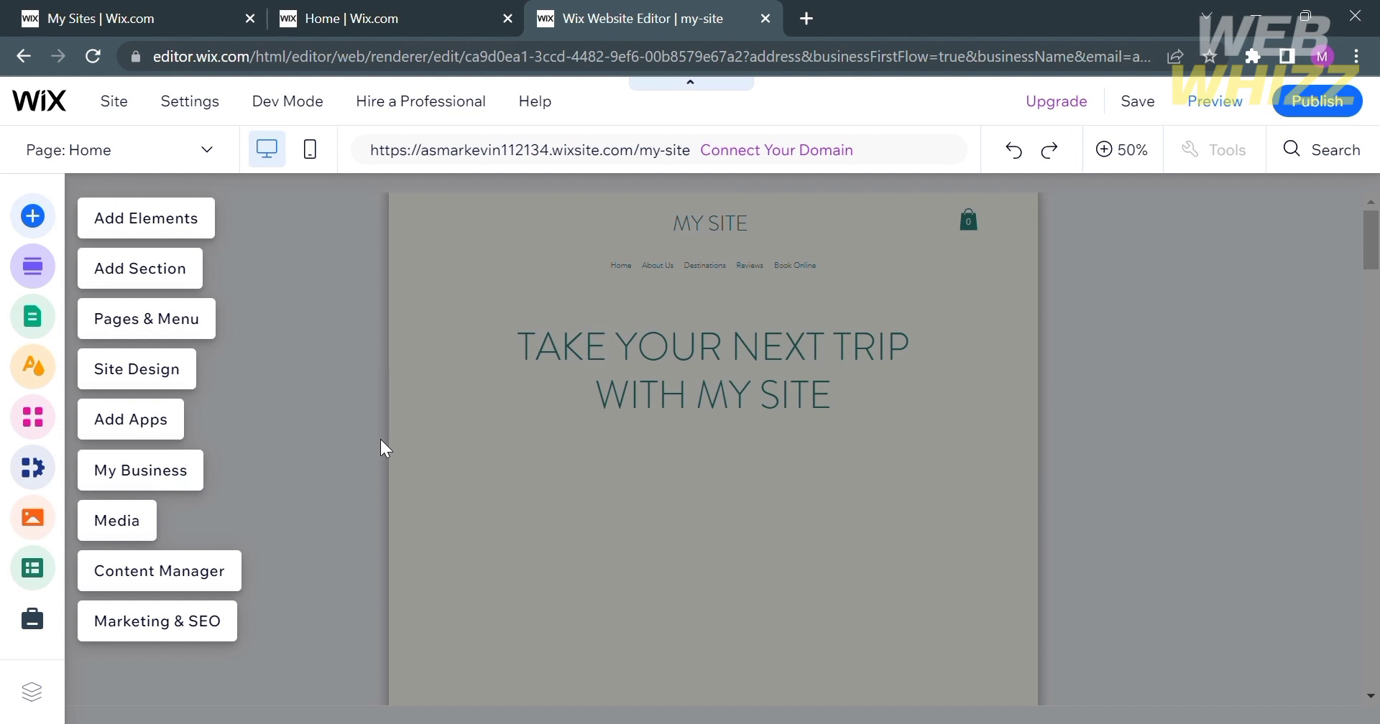
left_click(381, 441)
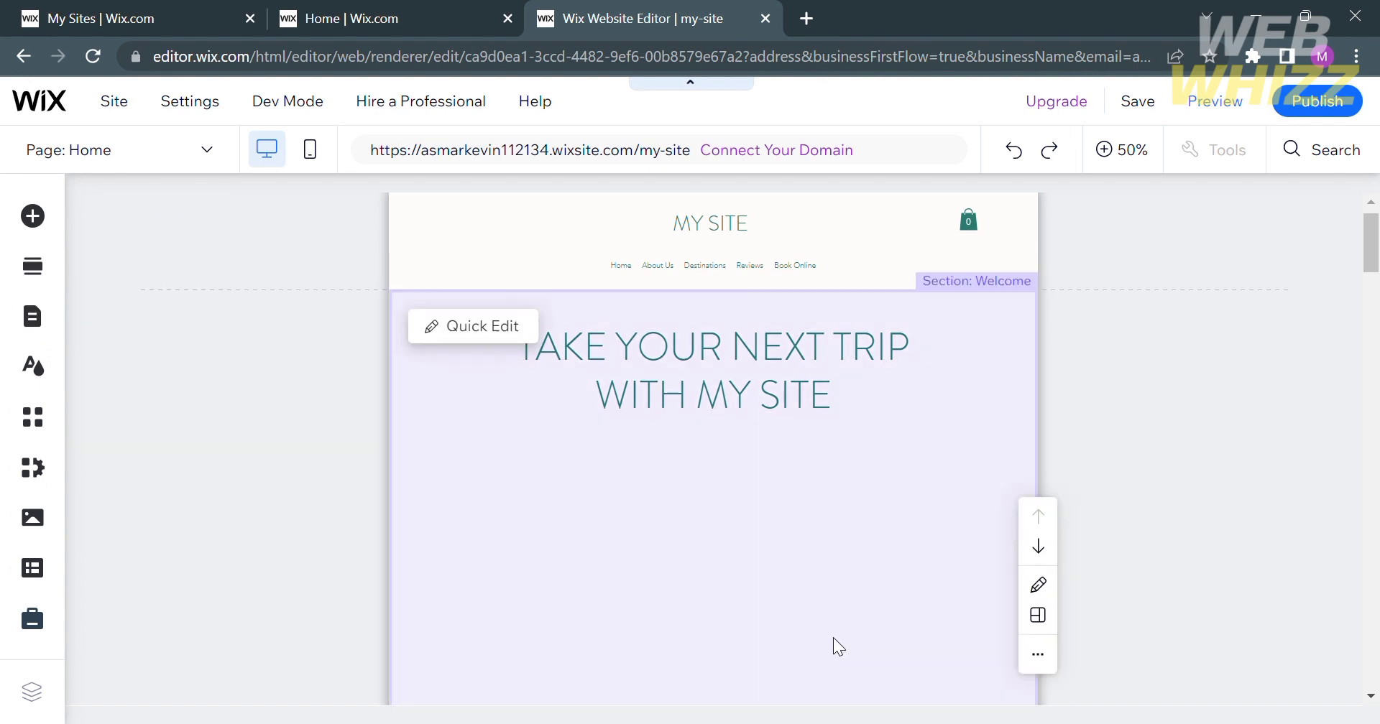
scroll(834, 636, "down", 5)
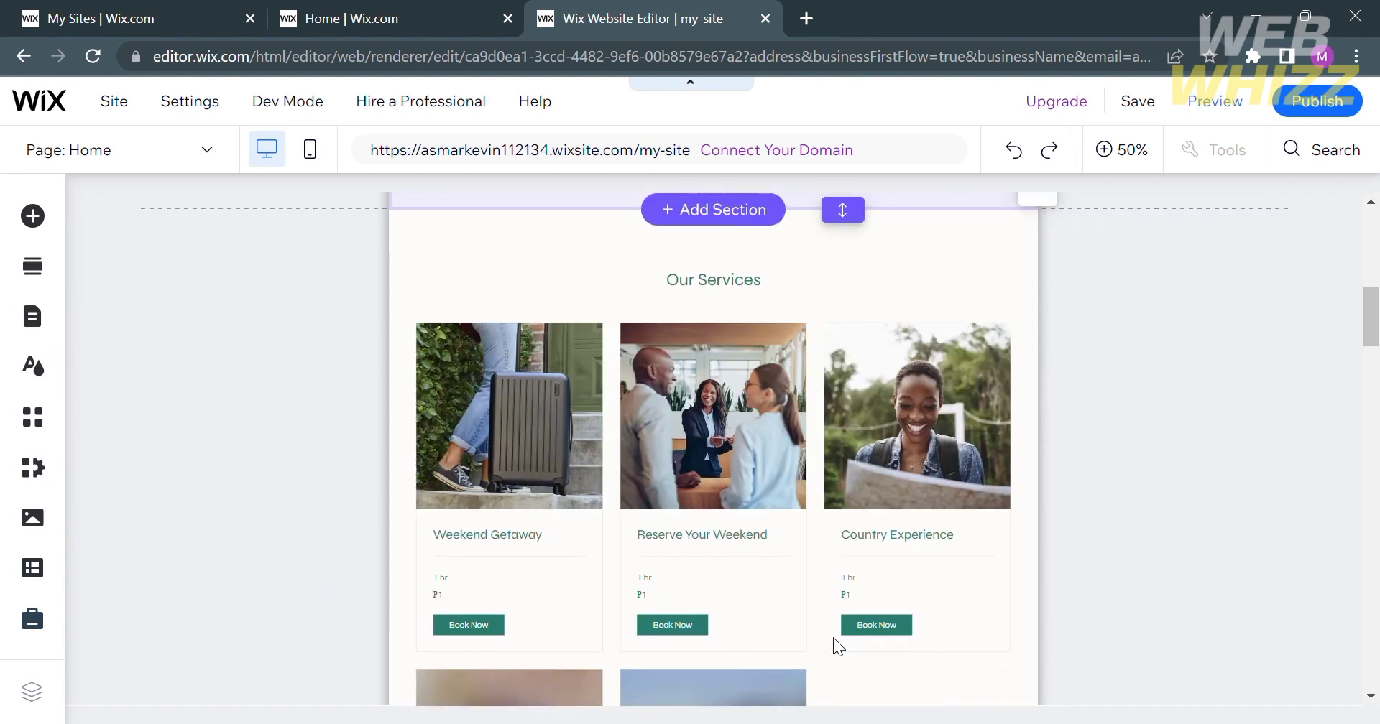
left_click(548, 403)
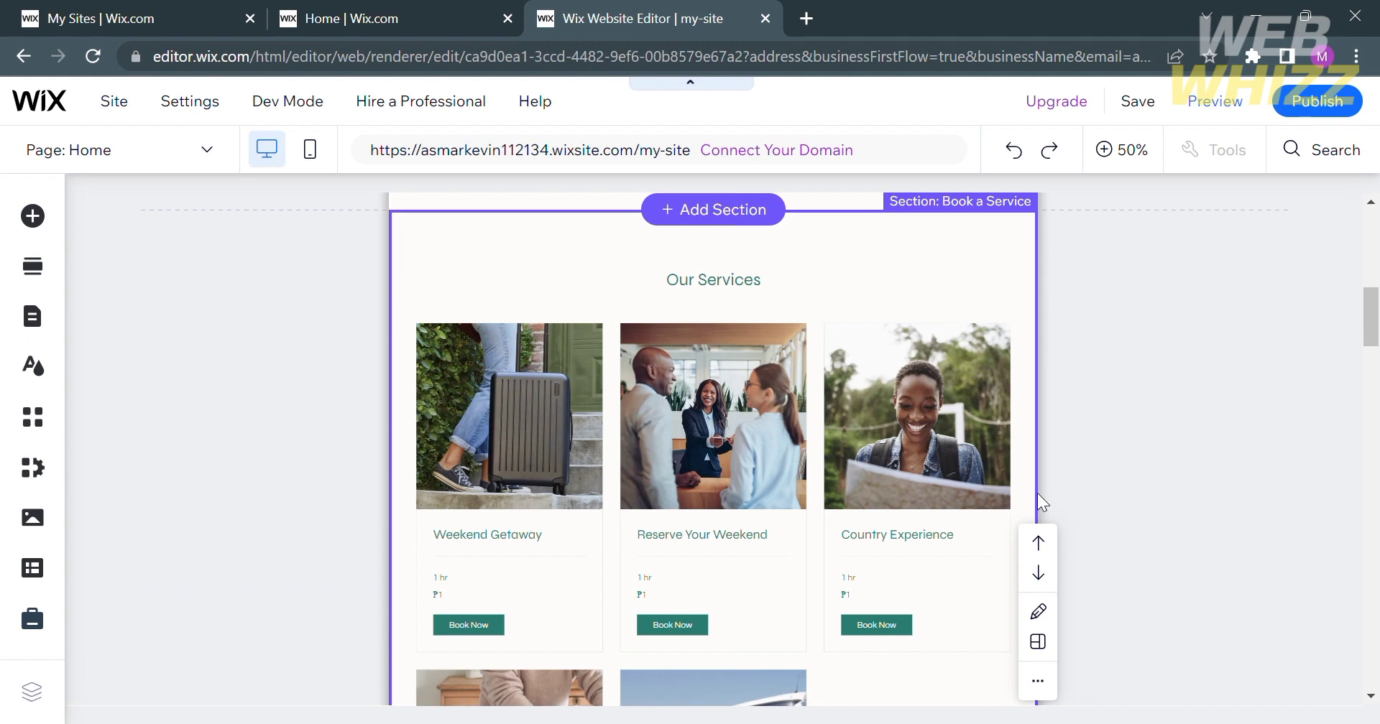
scroll(1085, 510, "down", 10)
scroll(1085, 515, "down", 5)
scroll(1085, 515, "up", 5)
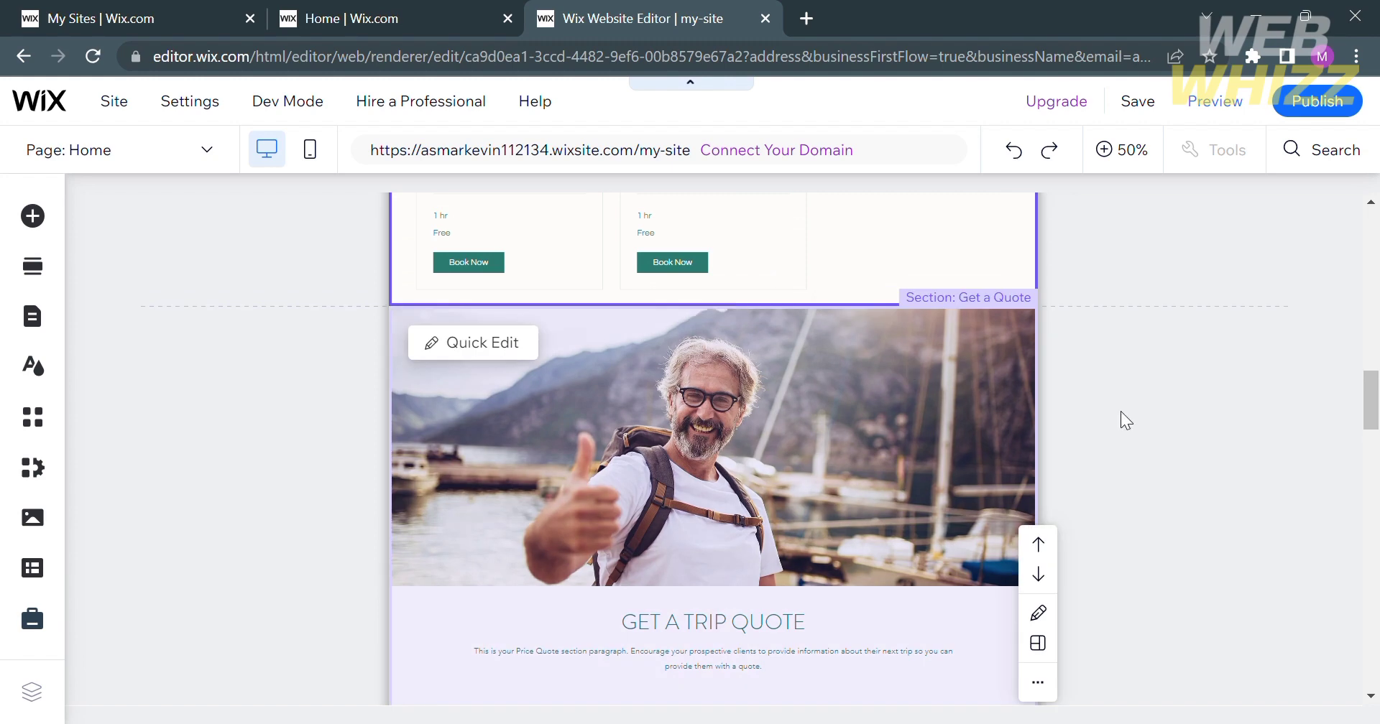
scroll(1119, 412, "down", 5)
scroll(1121, 412, "down", 10)
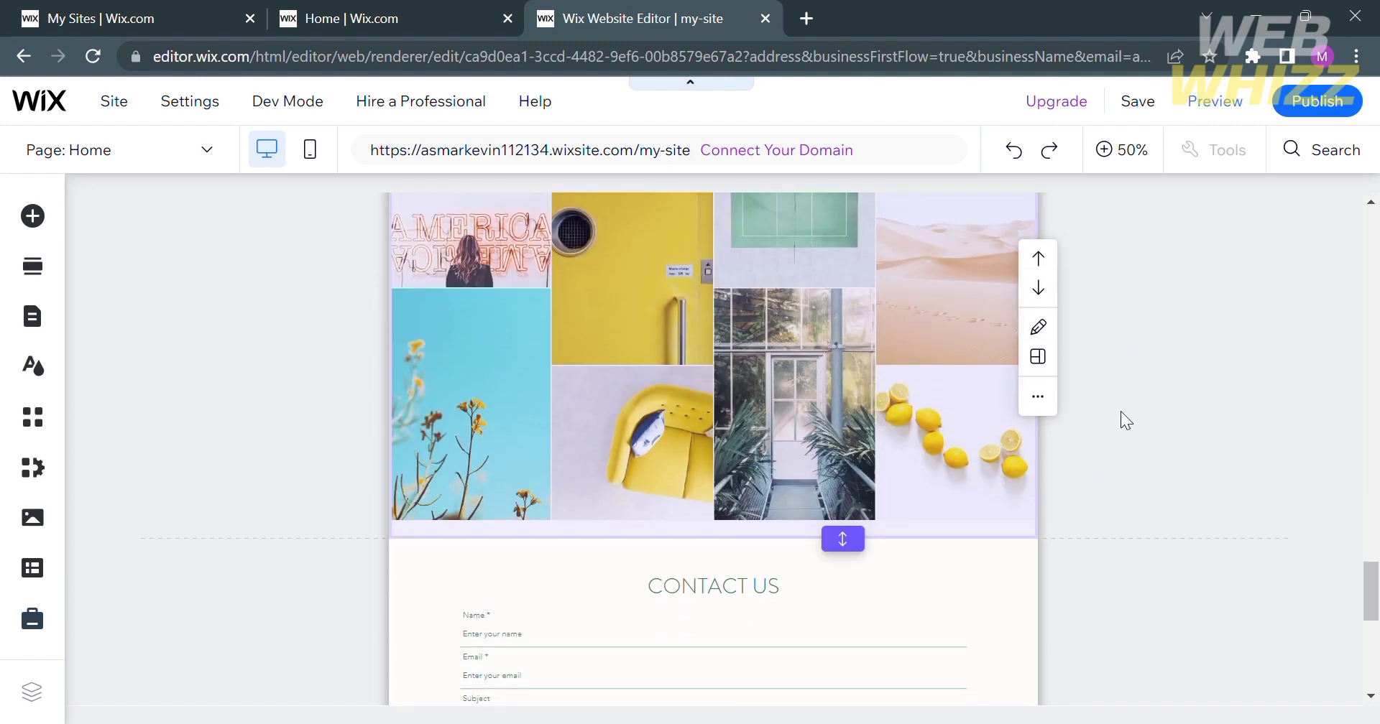
scroll(1120, 417, "down", 5)
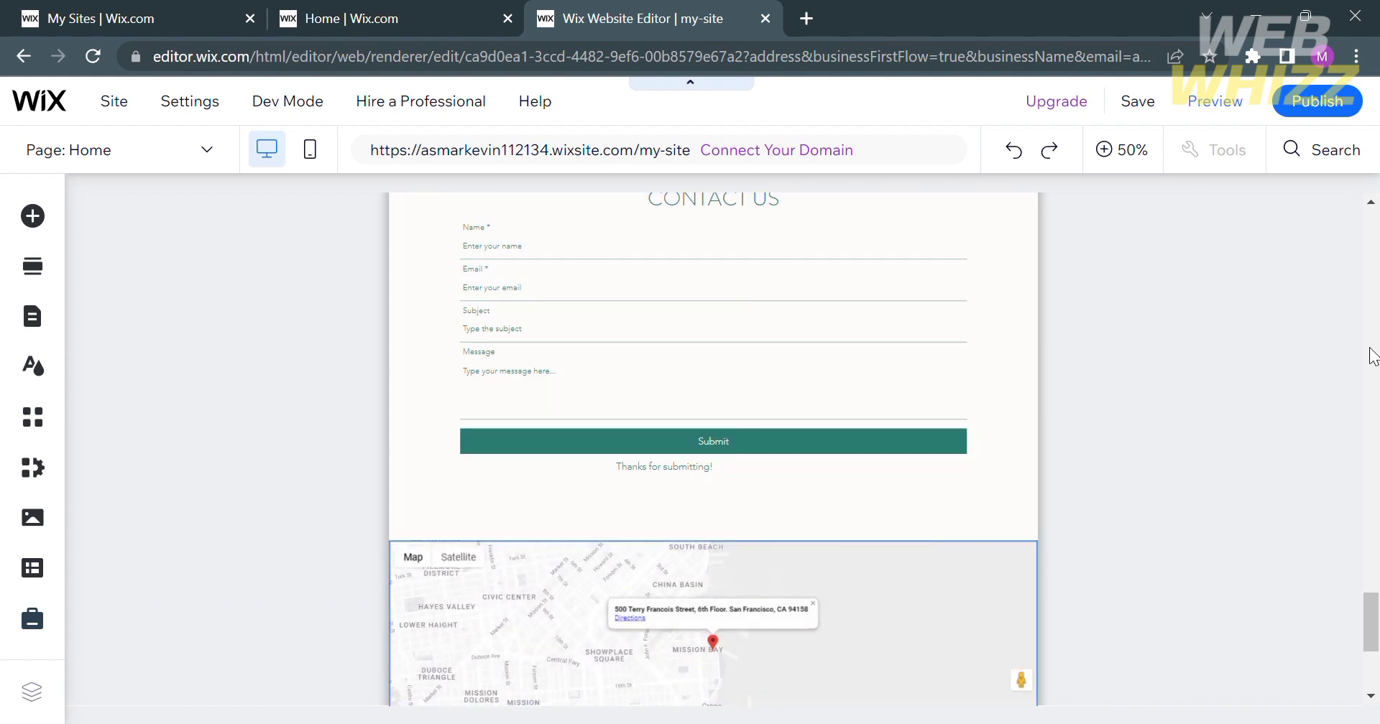
scroll(770, 512, "down", 1)
scroll(769, 512, "down", 2)
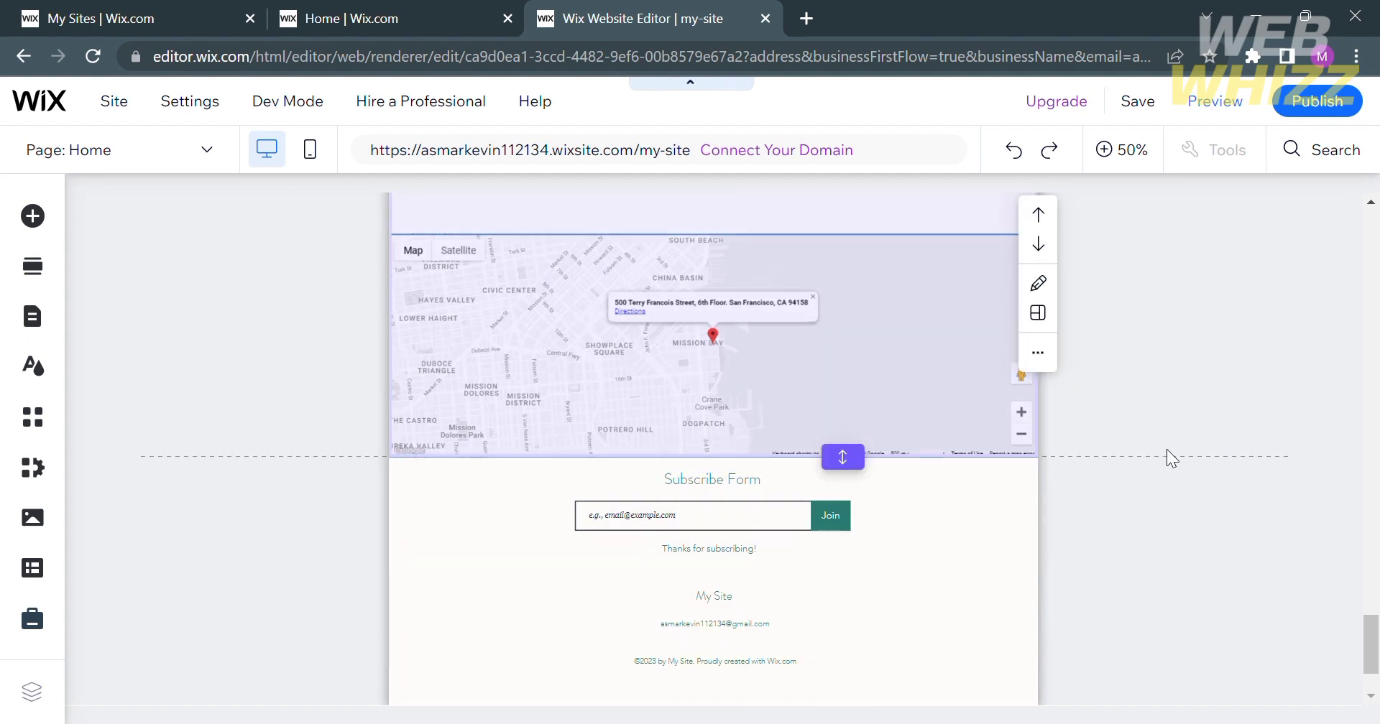
scroll(1167, 450, "up", 4)
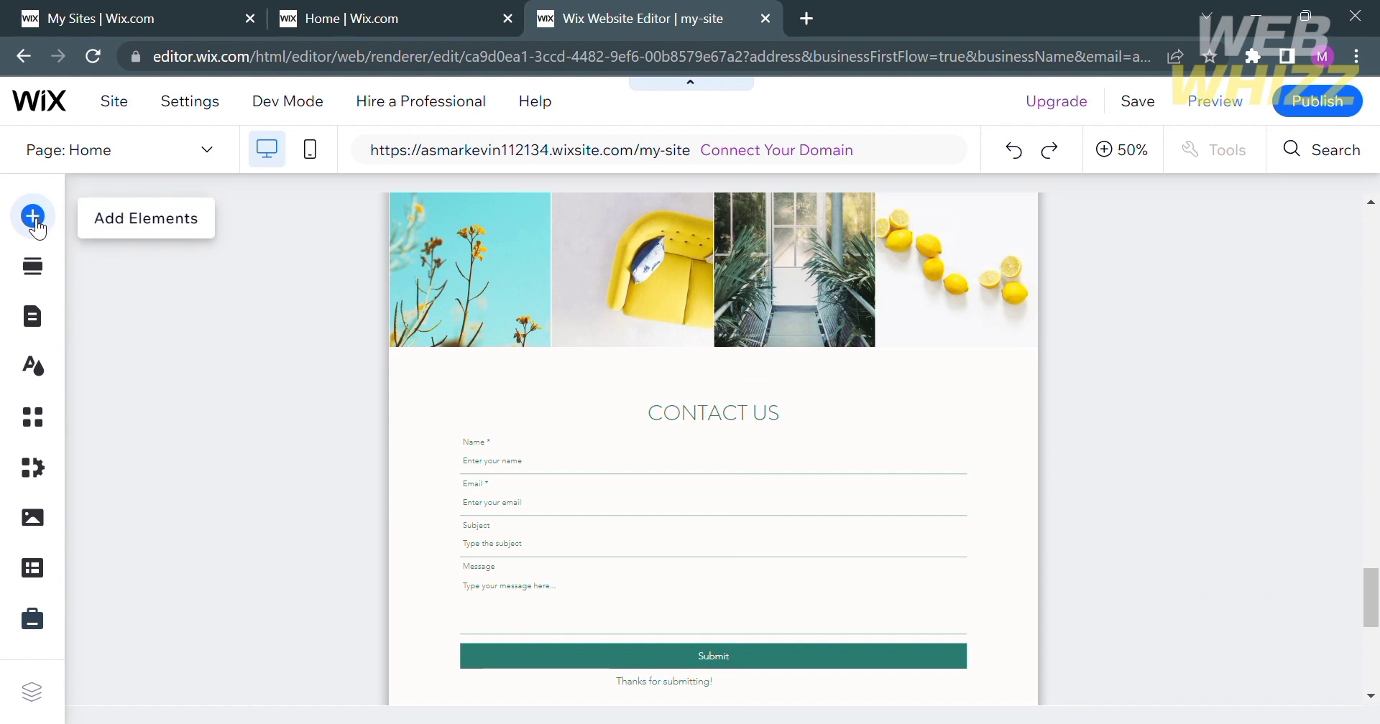
left_click(33, 217)
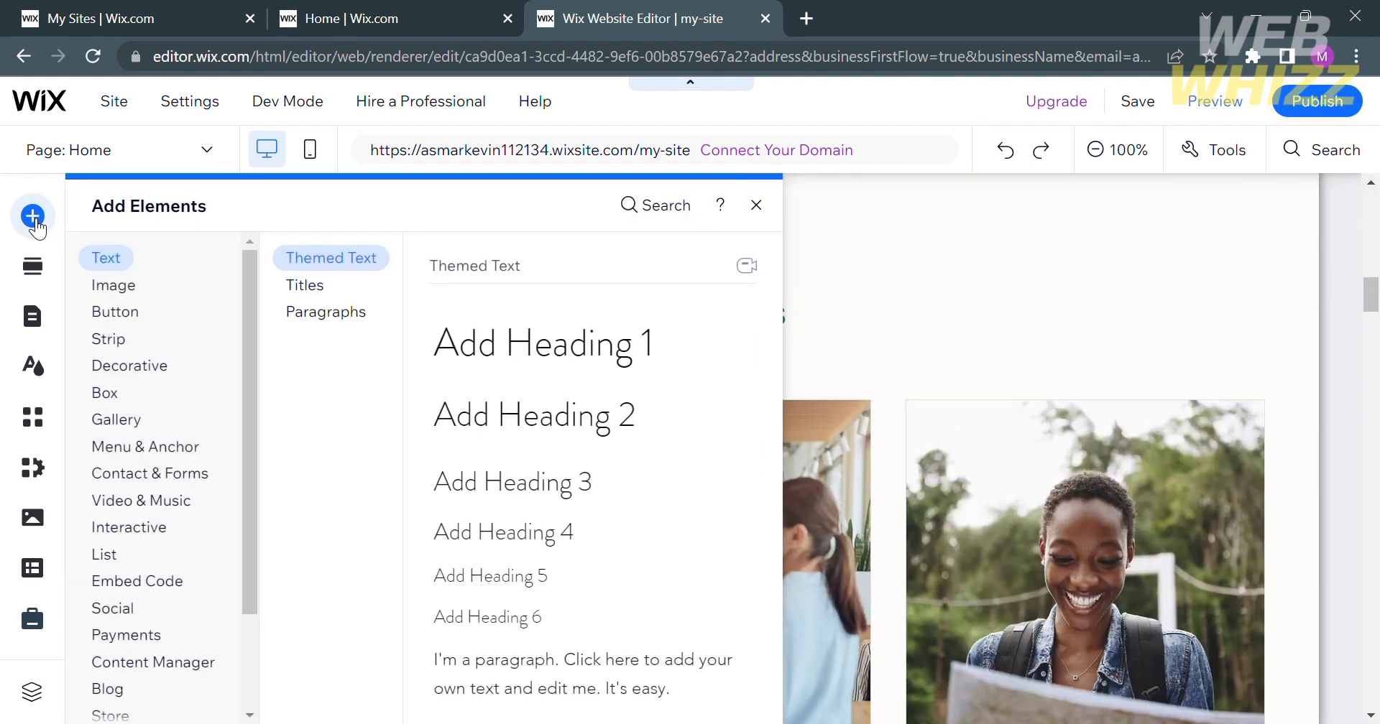
Browse the Image, Button, Decorative, Box, Menu & Anchor and Embed elements, then bring up Add Section.
left_click(135, 289)
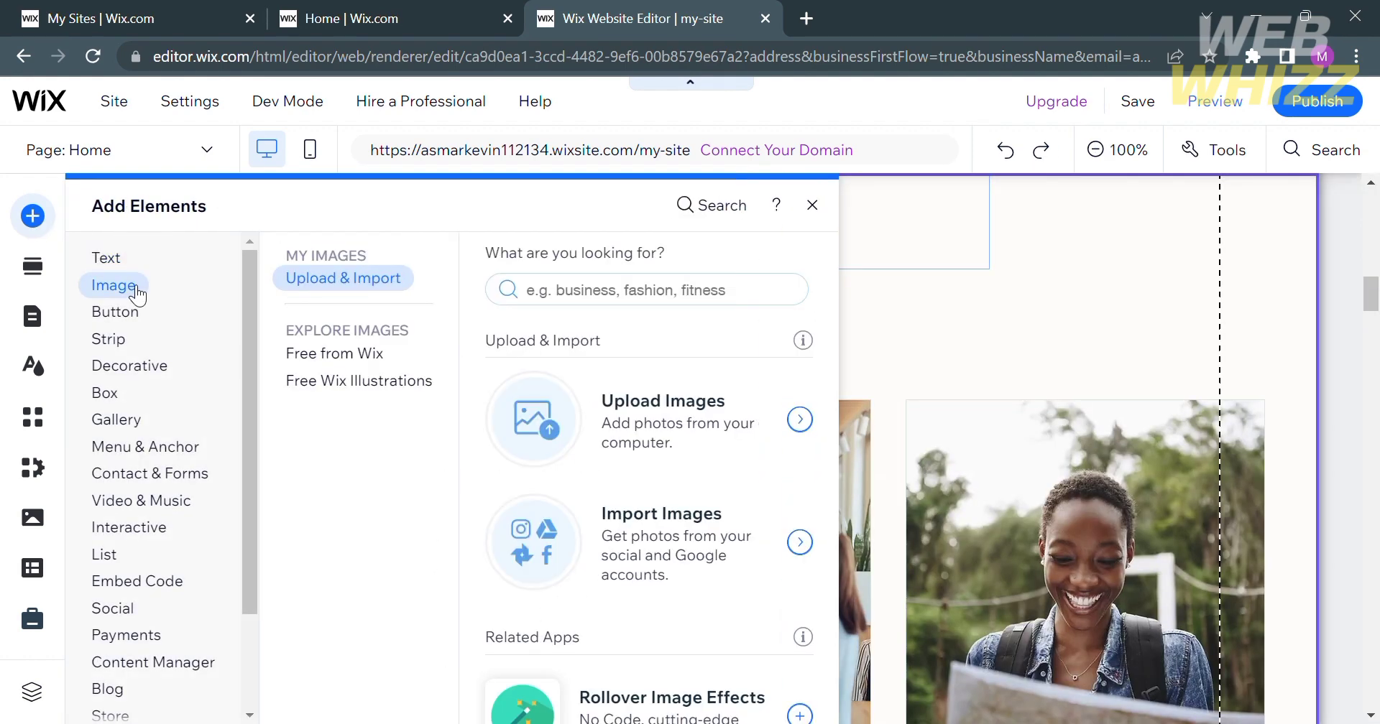
left_click(134, 318)
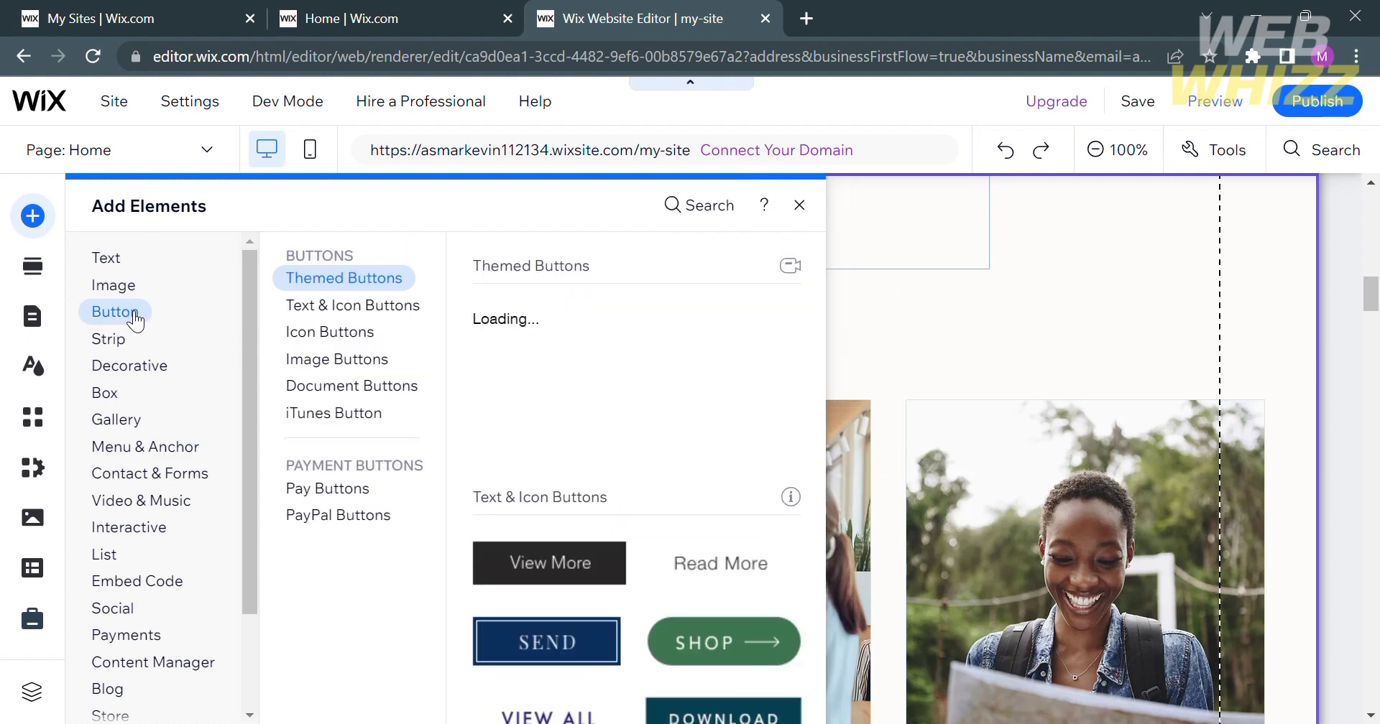
left_click(129, 365)
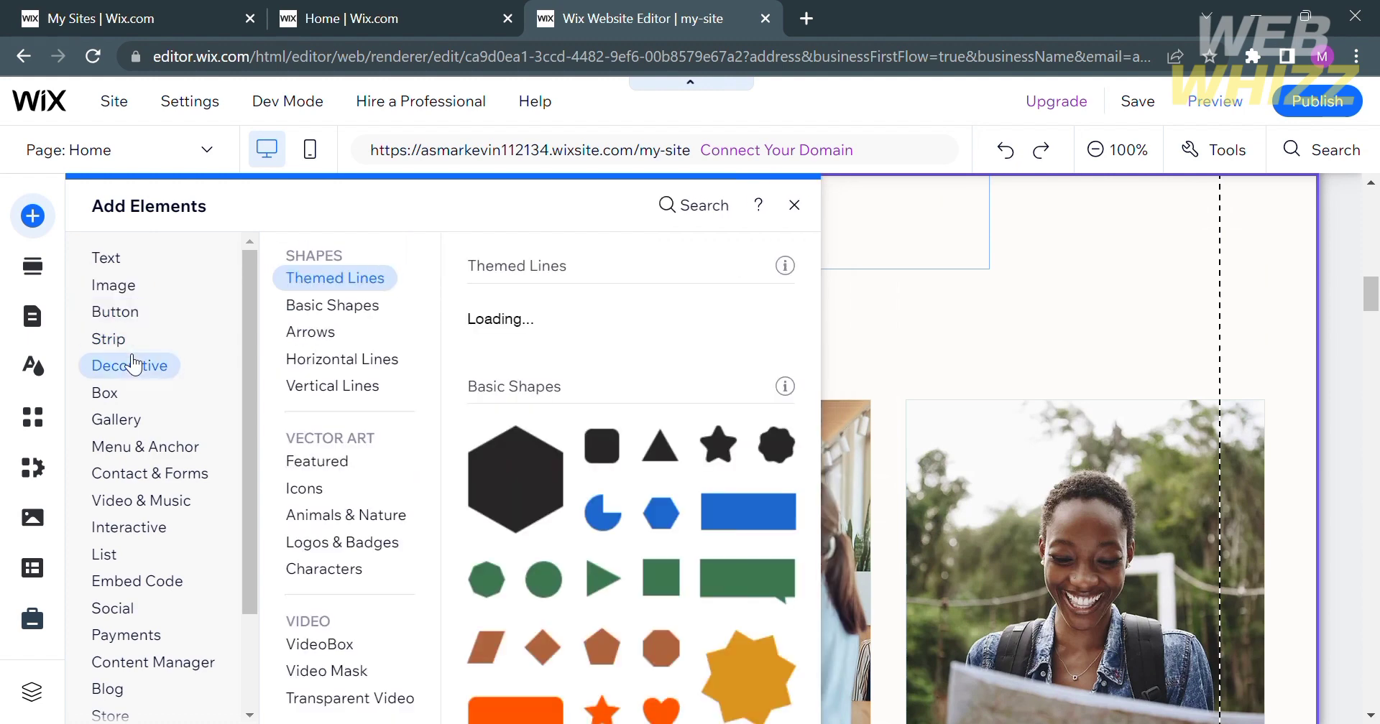
left_click(133, 392)
left_click(140, 446)
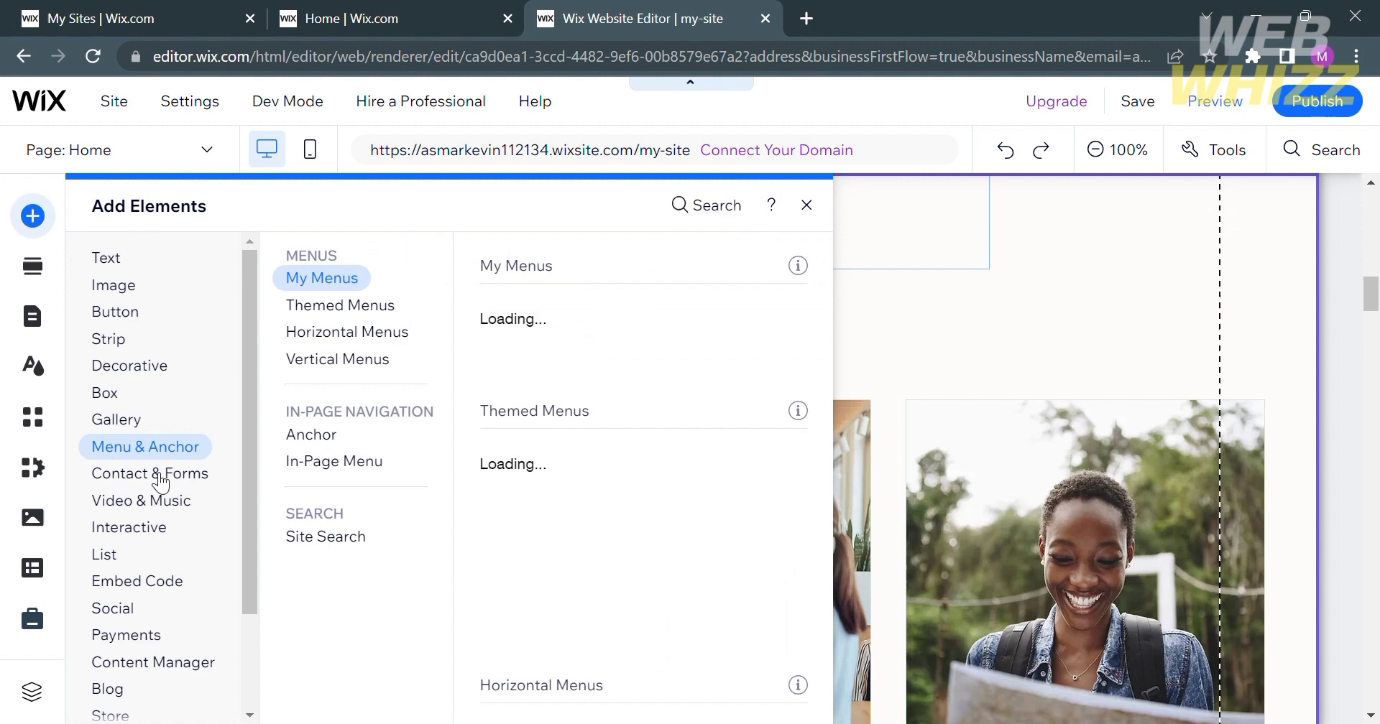
left_click(179, 583)
scroll(179, 583, "down", 2)
left_click(177, 580)
scroll(179, 586, "up", 1)
scroll(179, 584, "up", 2)
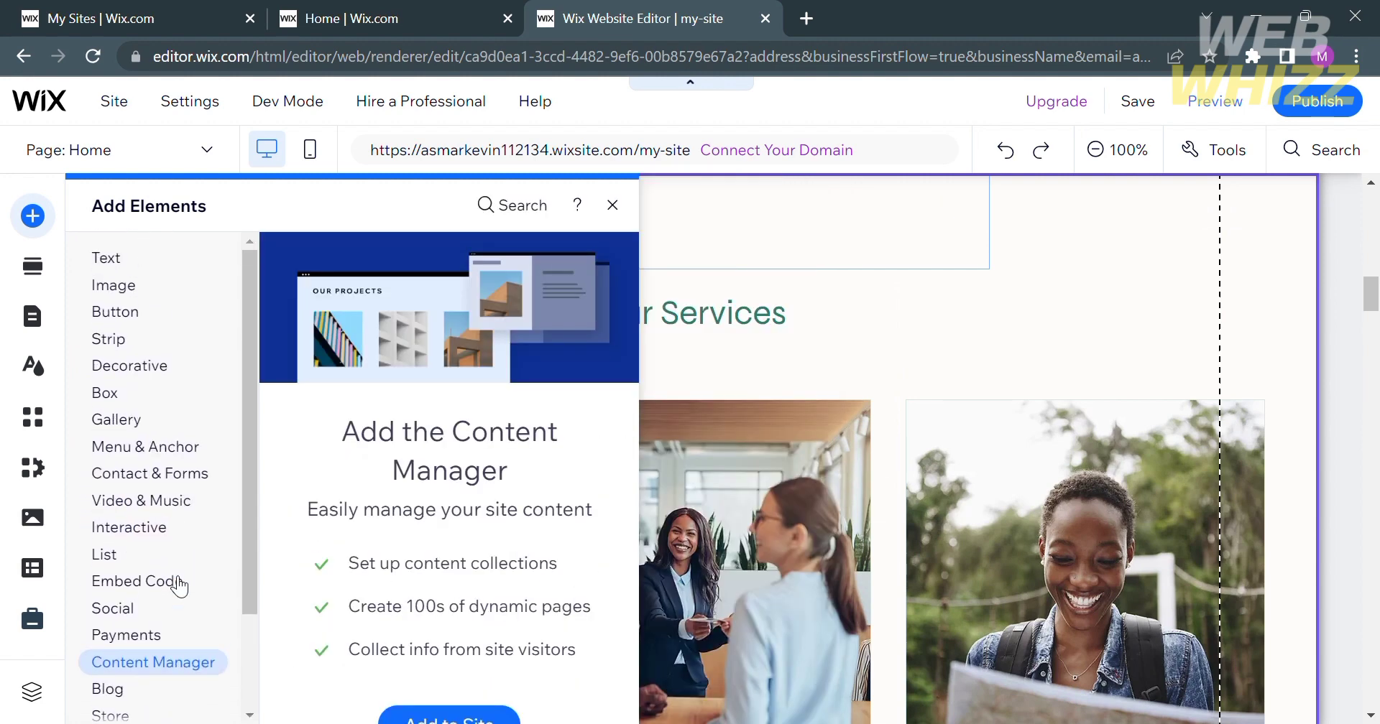
left_click(45, 270)
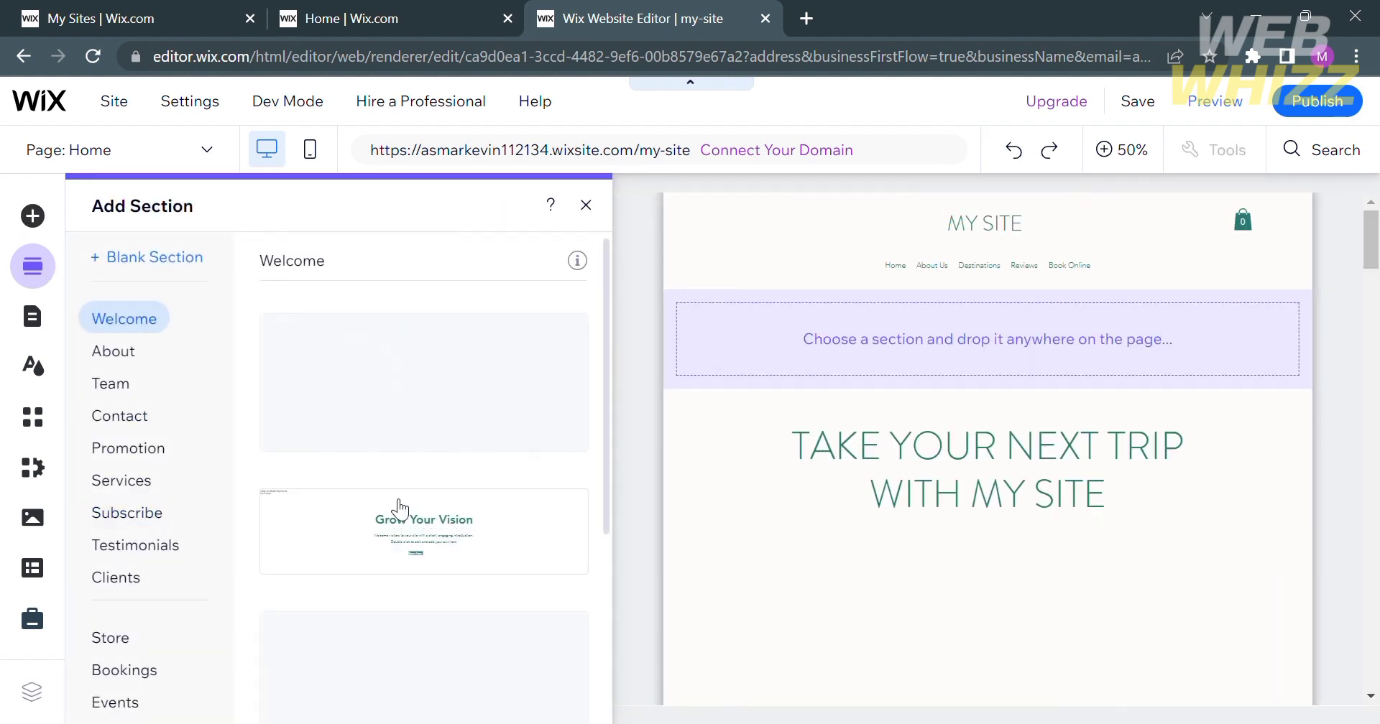
Insert the WELCOME layout with the desert dune photo below the site header.
scroll(400, 512, "down", 2)
scroll(400, 512, "down", 2)
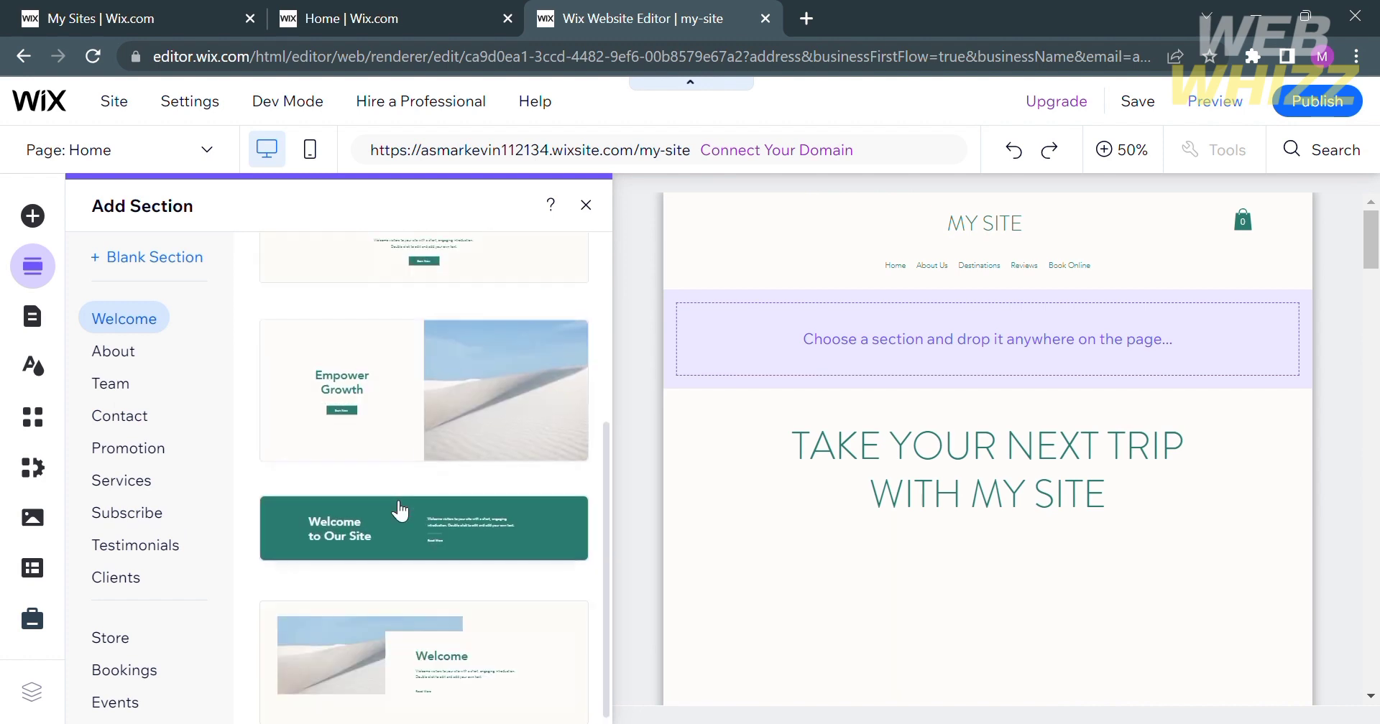
scroll(401, 513, "up", 4)
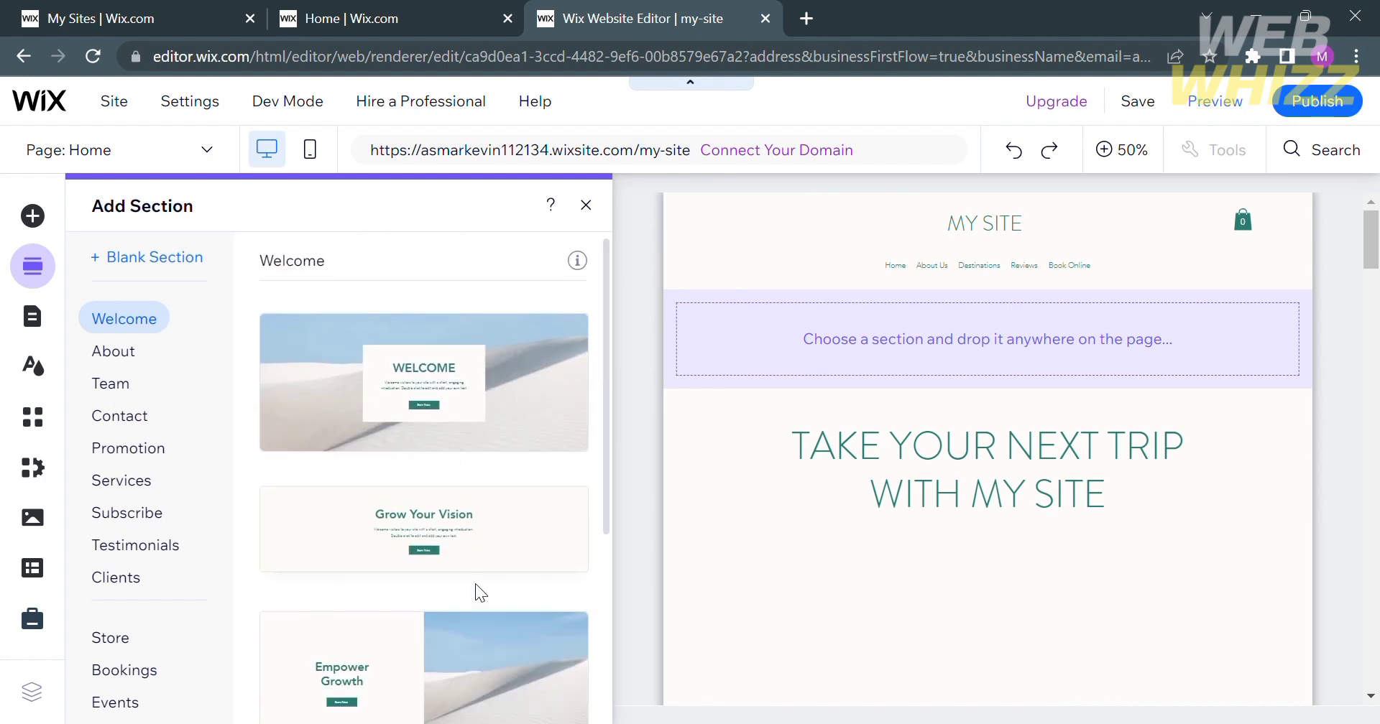
scroll(478, 702, "down", 3)
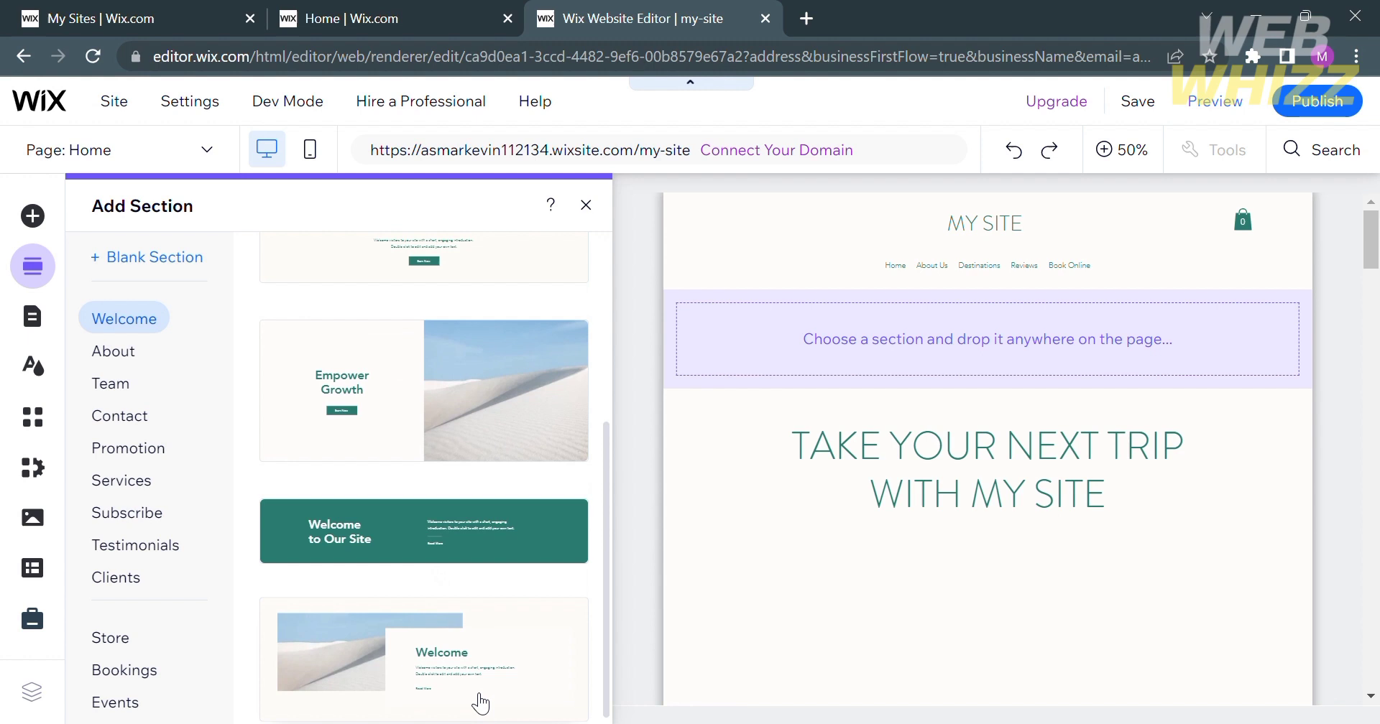
scroll(479, 702, "up", 3)
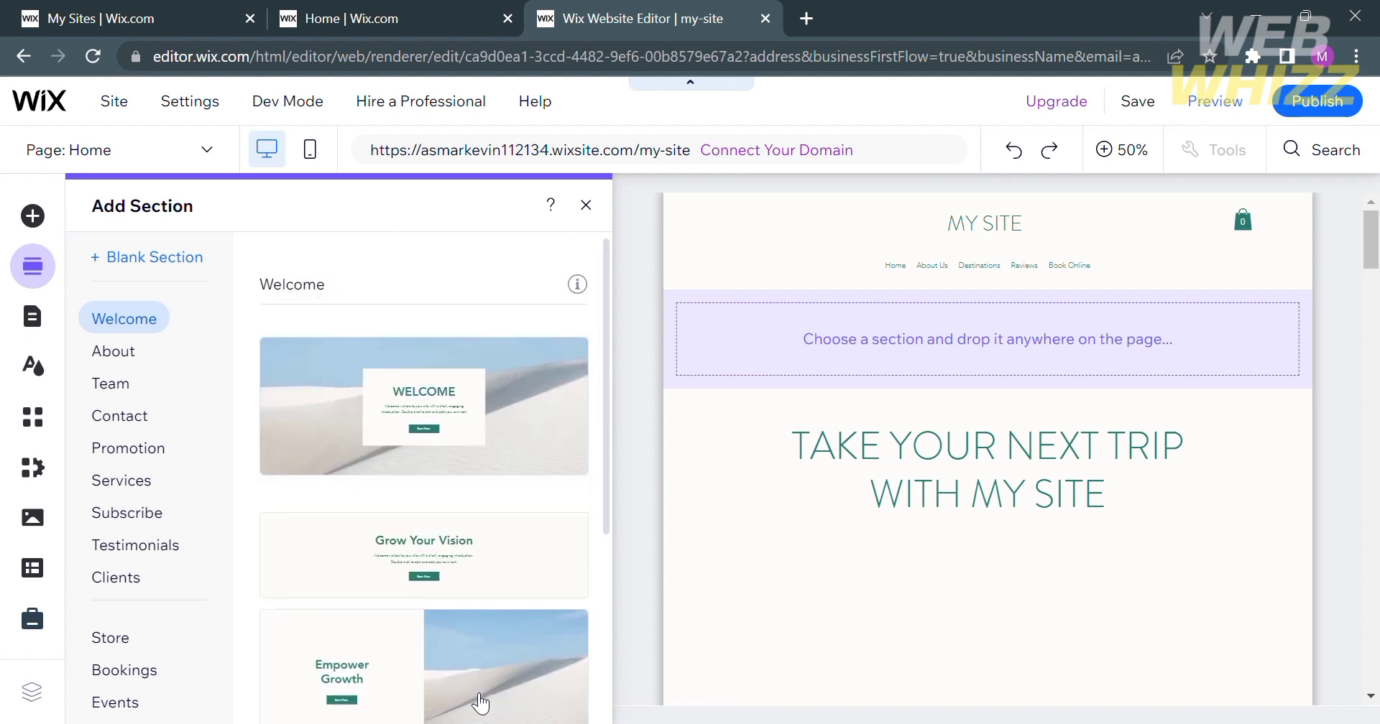
left_click(477, 410)
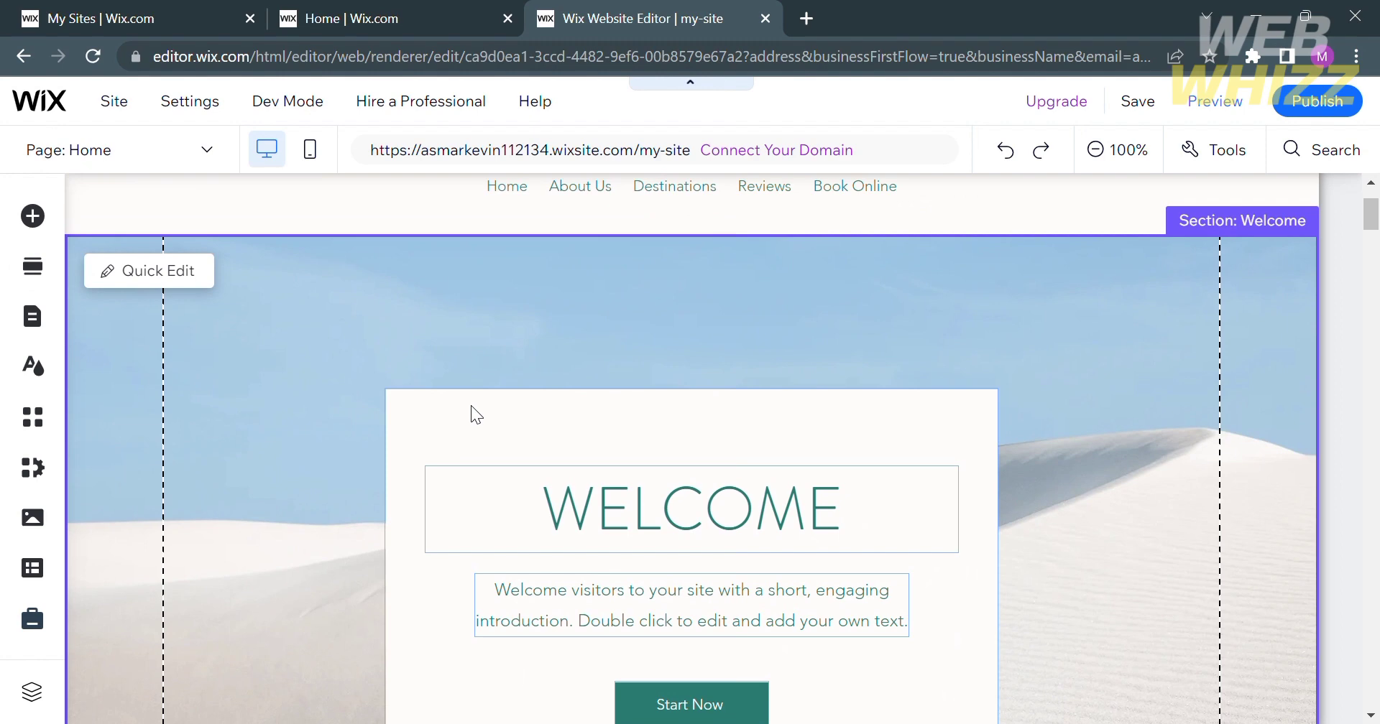
Enter the Welcome paragraph, keep its placeholder text, close Text Settings and show the page list.
scroll(472, 405, "up", 2)
scroll(472, 405, "down", 4)
double_click(566, 451)
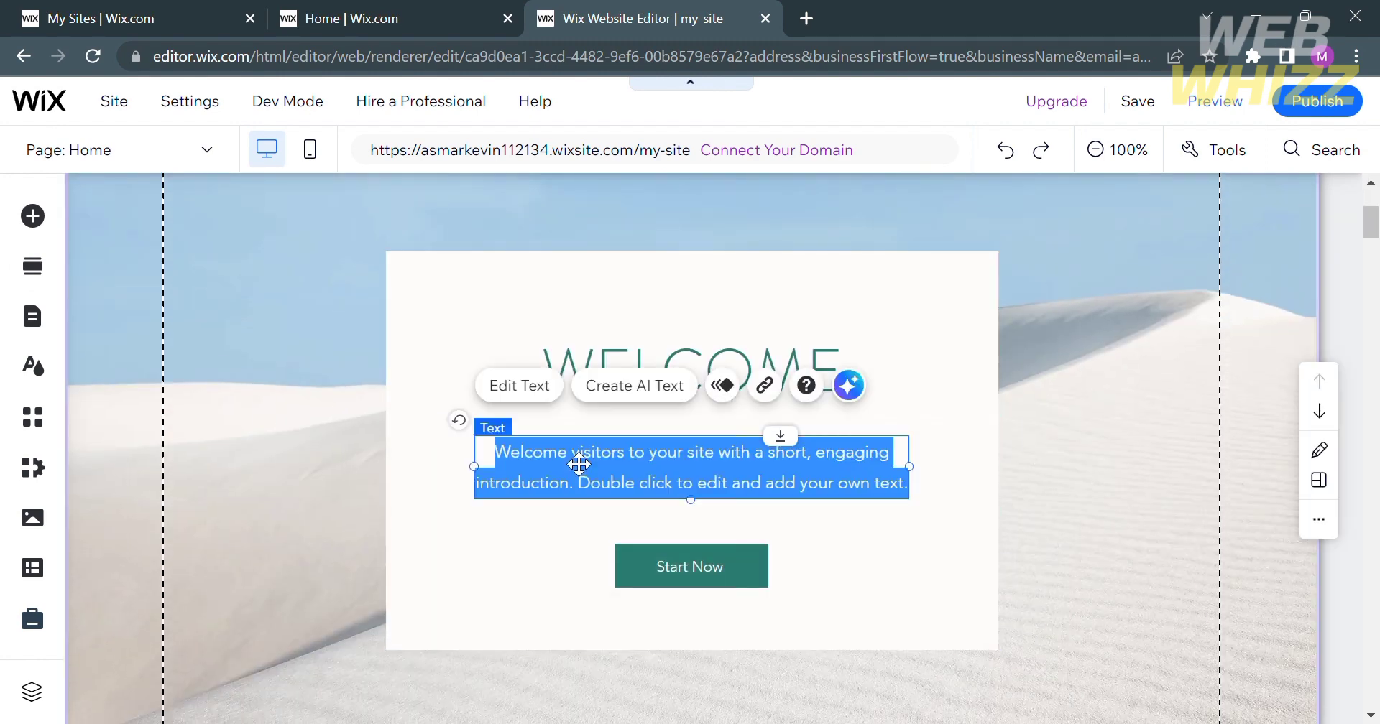
left_click(578, 464)
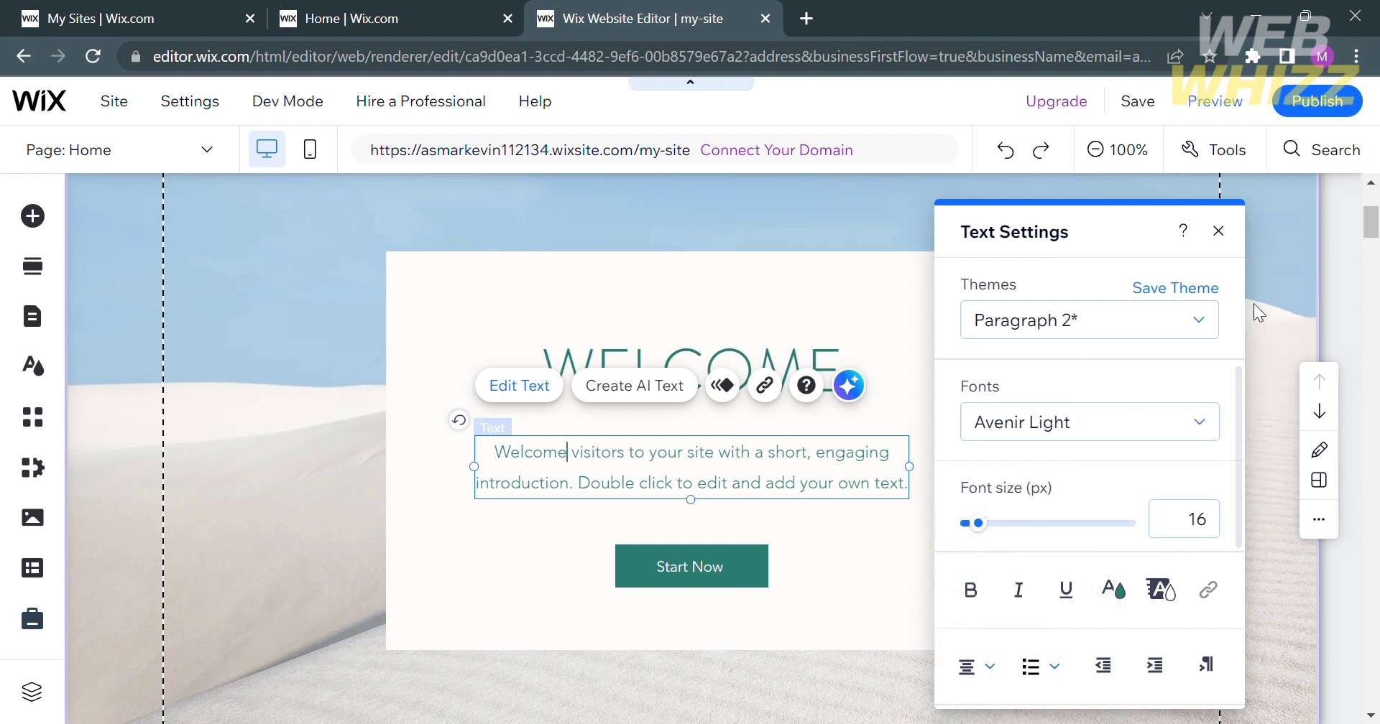
left_click(1219, 231)
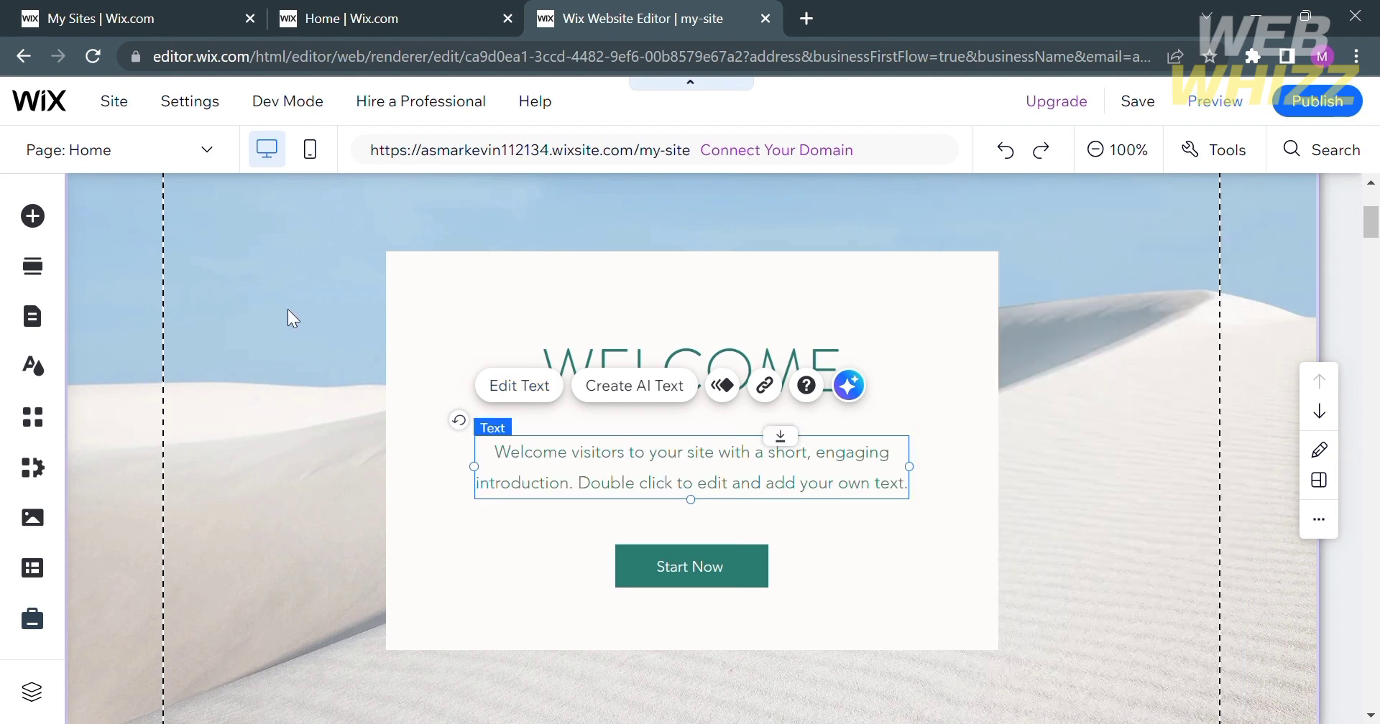
left_click(208, 147)
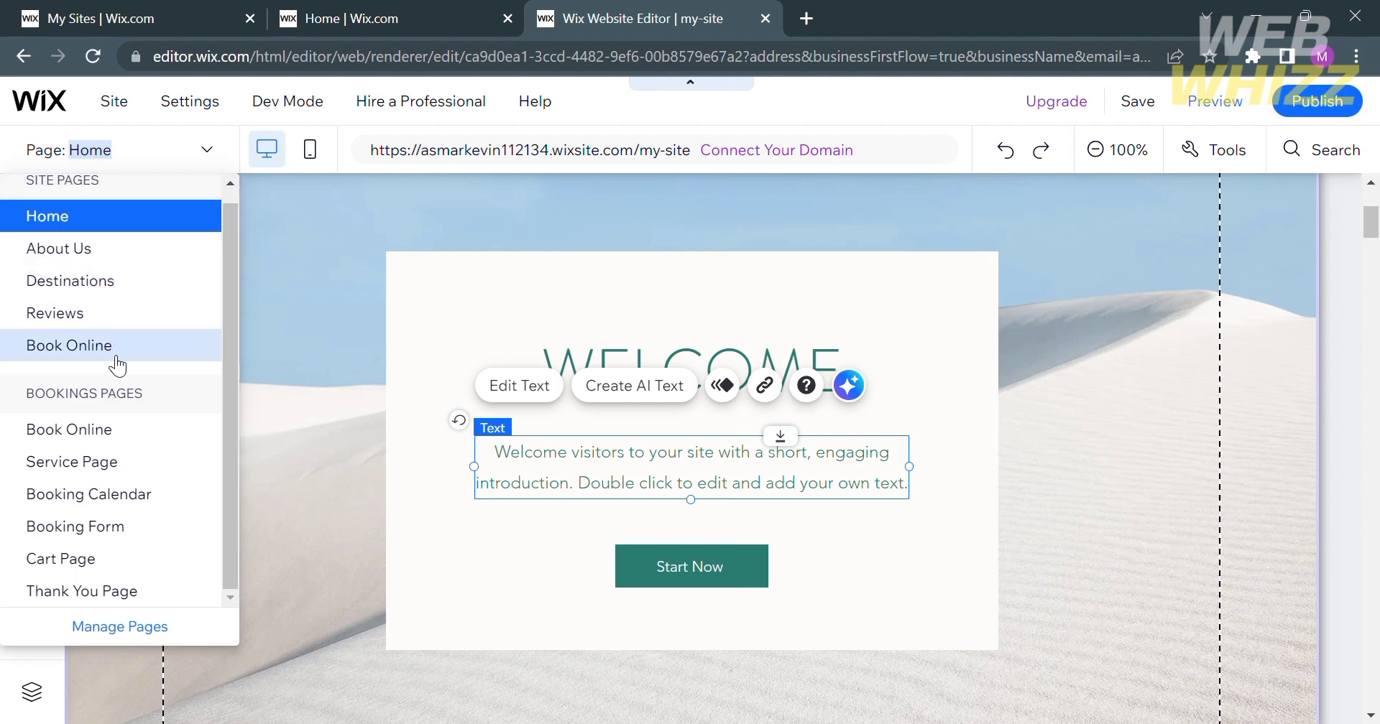
Switch to the Reviews page and scroll through its content.
left_click(101, 322)
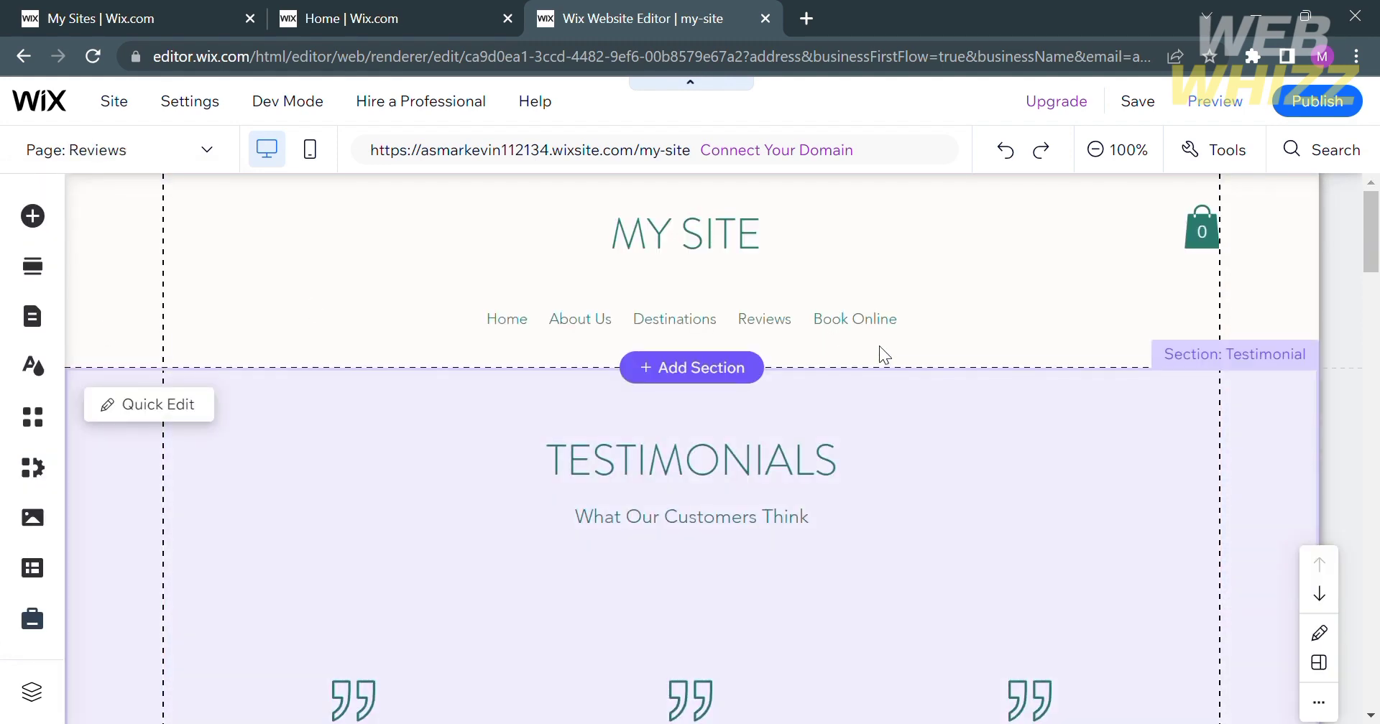
scroll(618, 354, "down", 10)
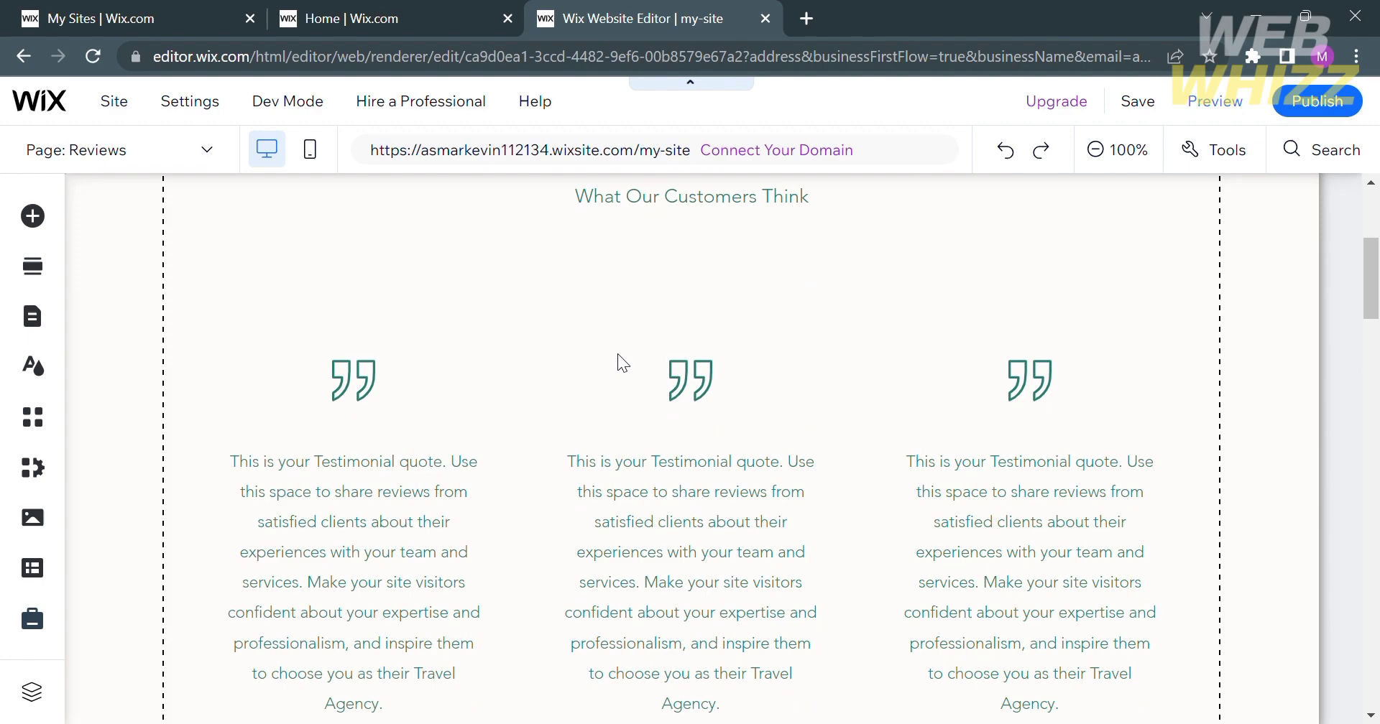
scroll(431, 395, "up", 3)
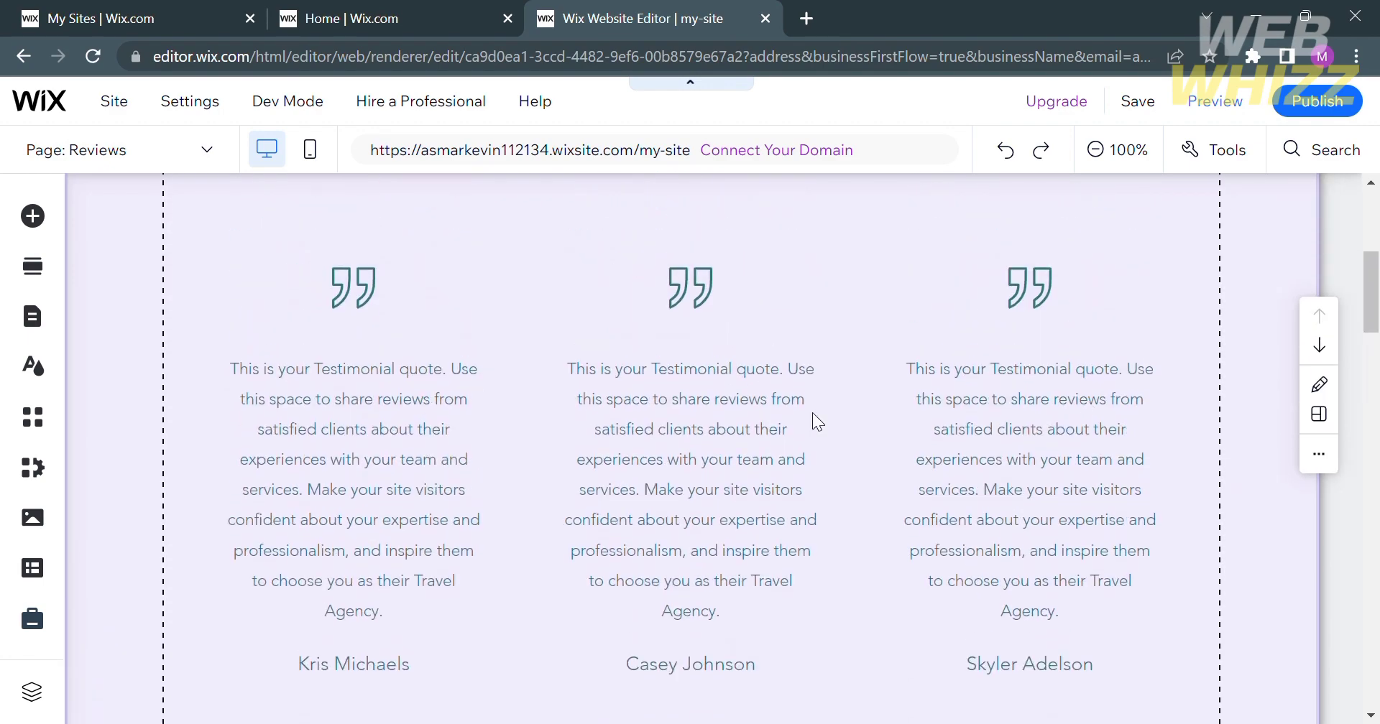
scroll(723, 400, "down", 10)
scroll(722, 406, "up", 3)
scroll(721, 406, "down", 9)
scroll(721, 396, "up", 10)
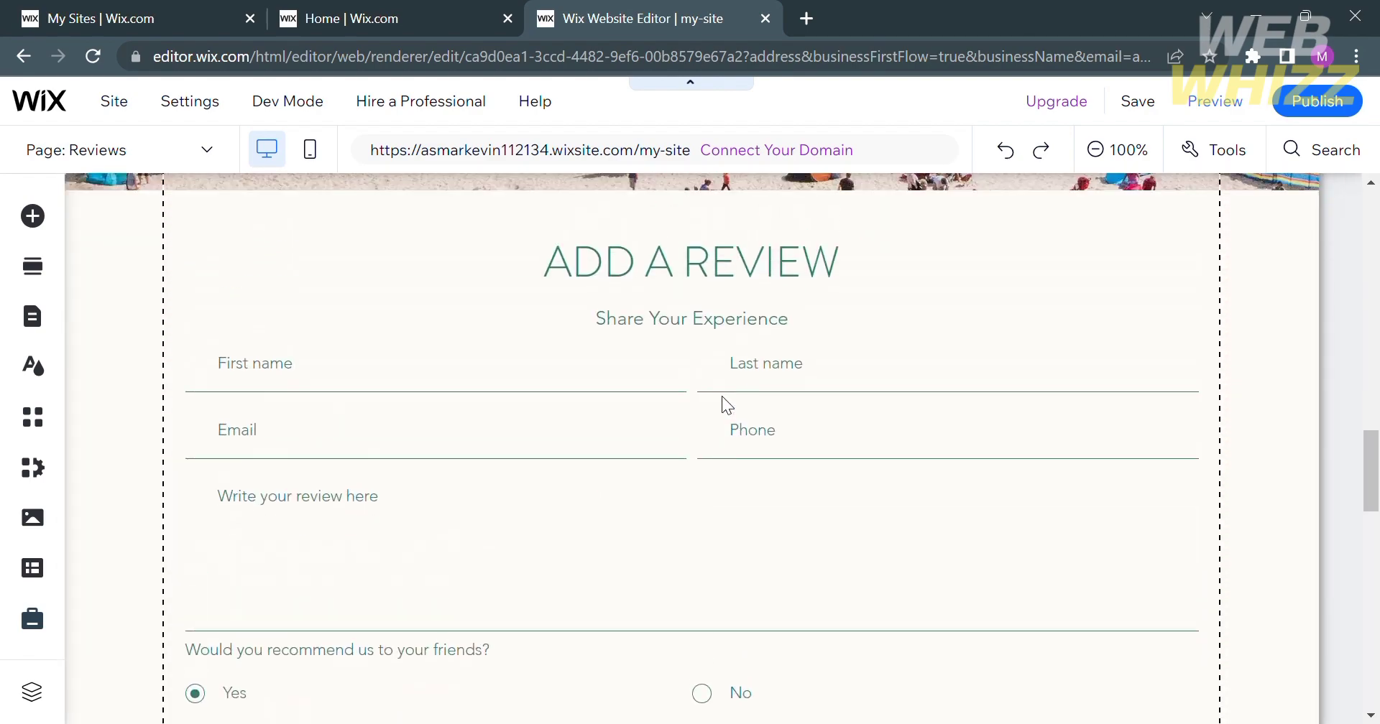
scroll(722, 395, "up", 6)
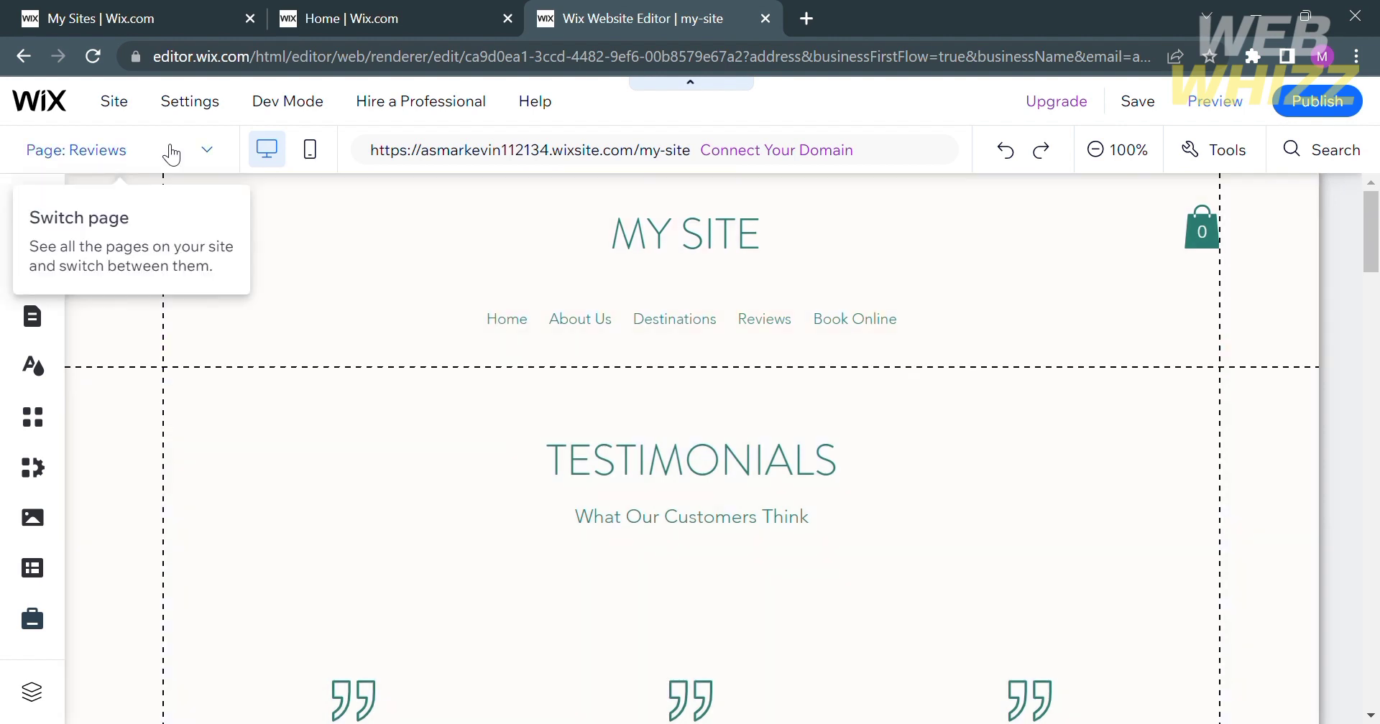
Switch to the About Us page and look over its Our Story section.
left_click(171, 154)
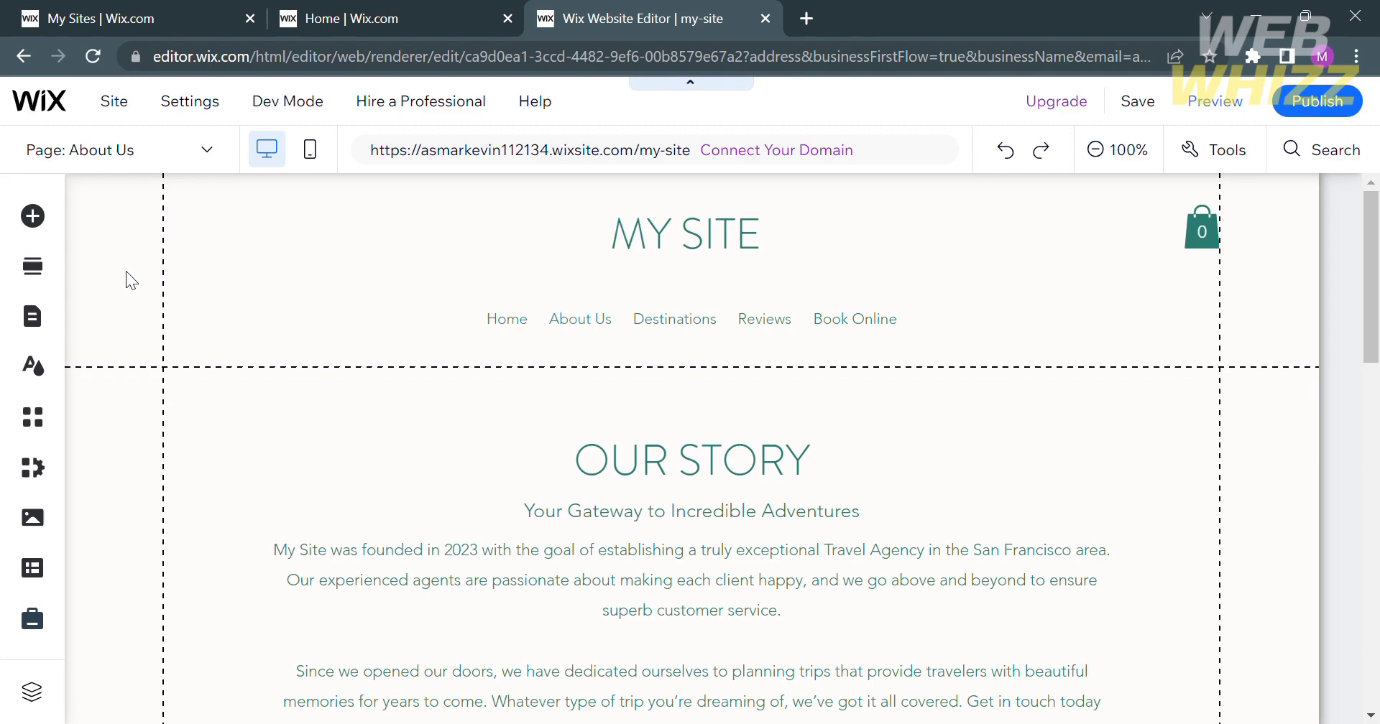
scroll(795, 516, "down", 5)
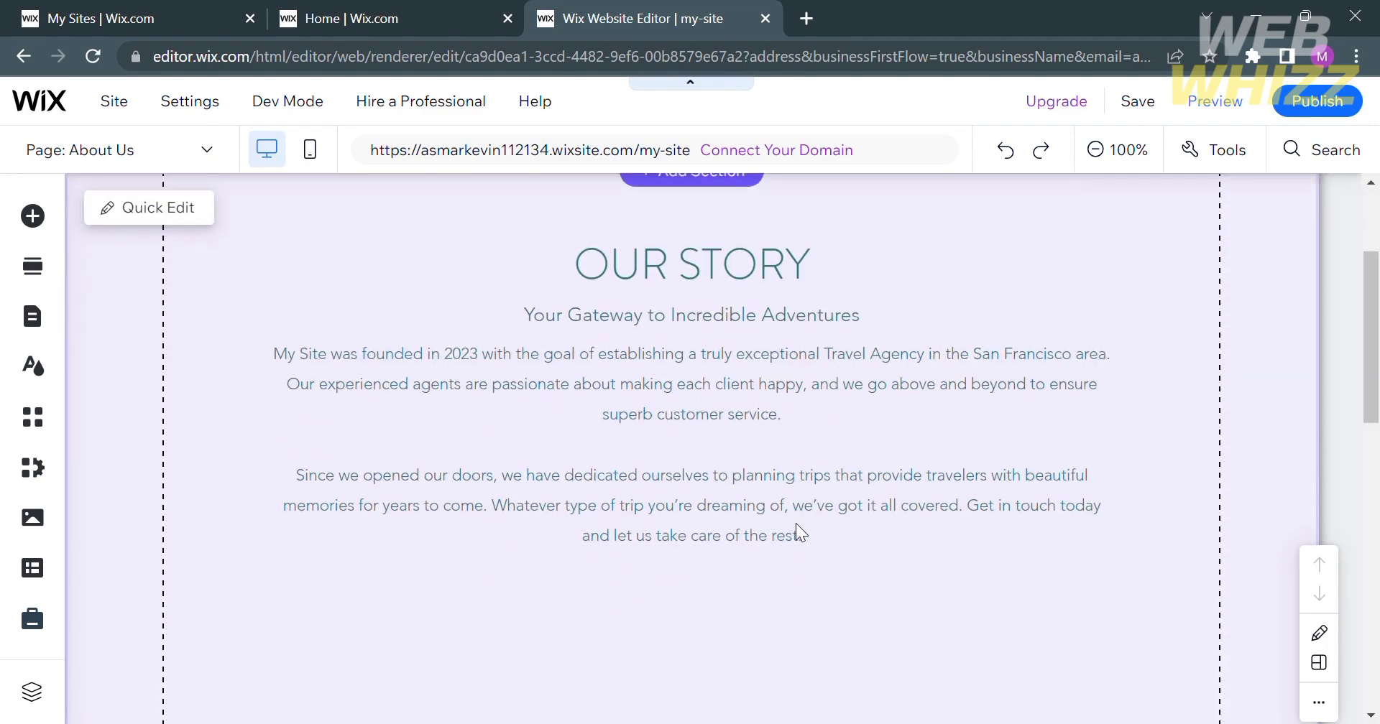
scroll(794, 516, "up", 5)
scroll(794, 516, "down", 3)
scroll(796, 524, "down", 10)
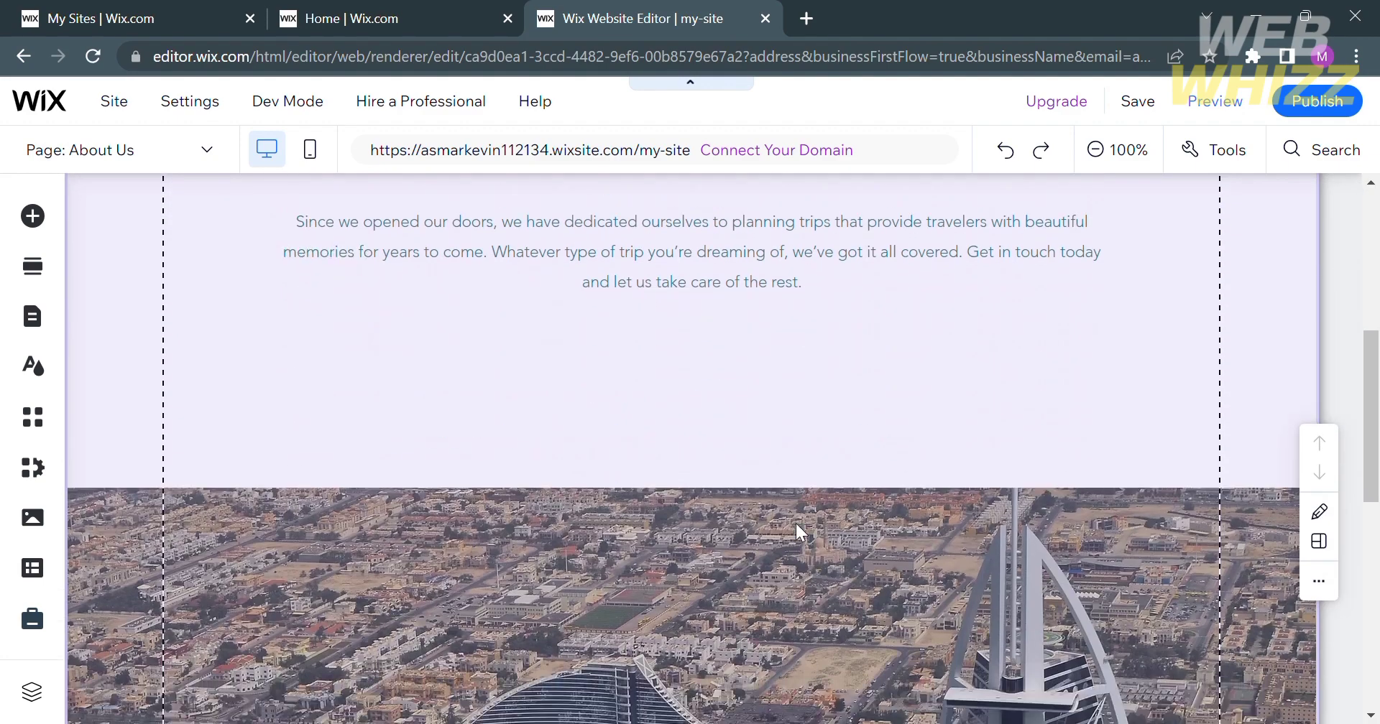
scroll(795, 524, "up", 12)
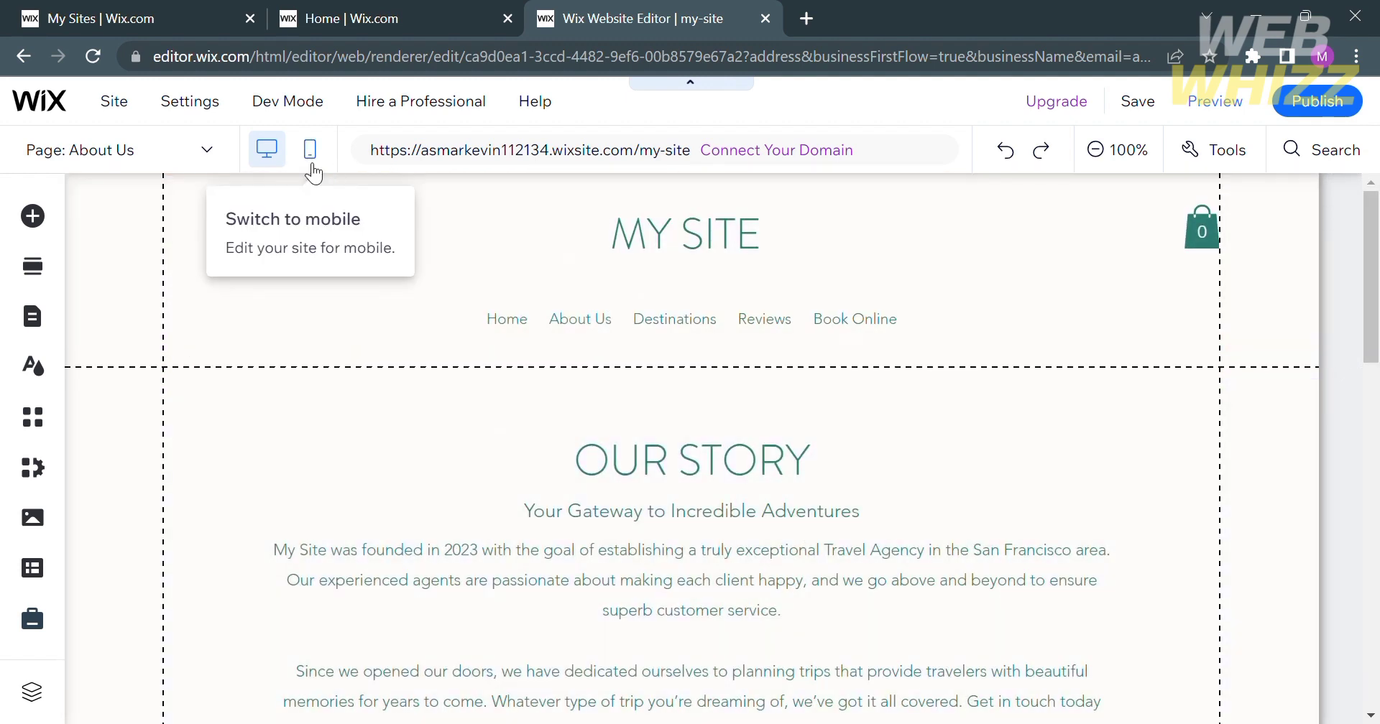
left_click(310, 164)
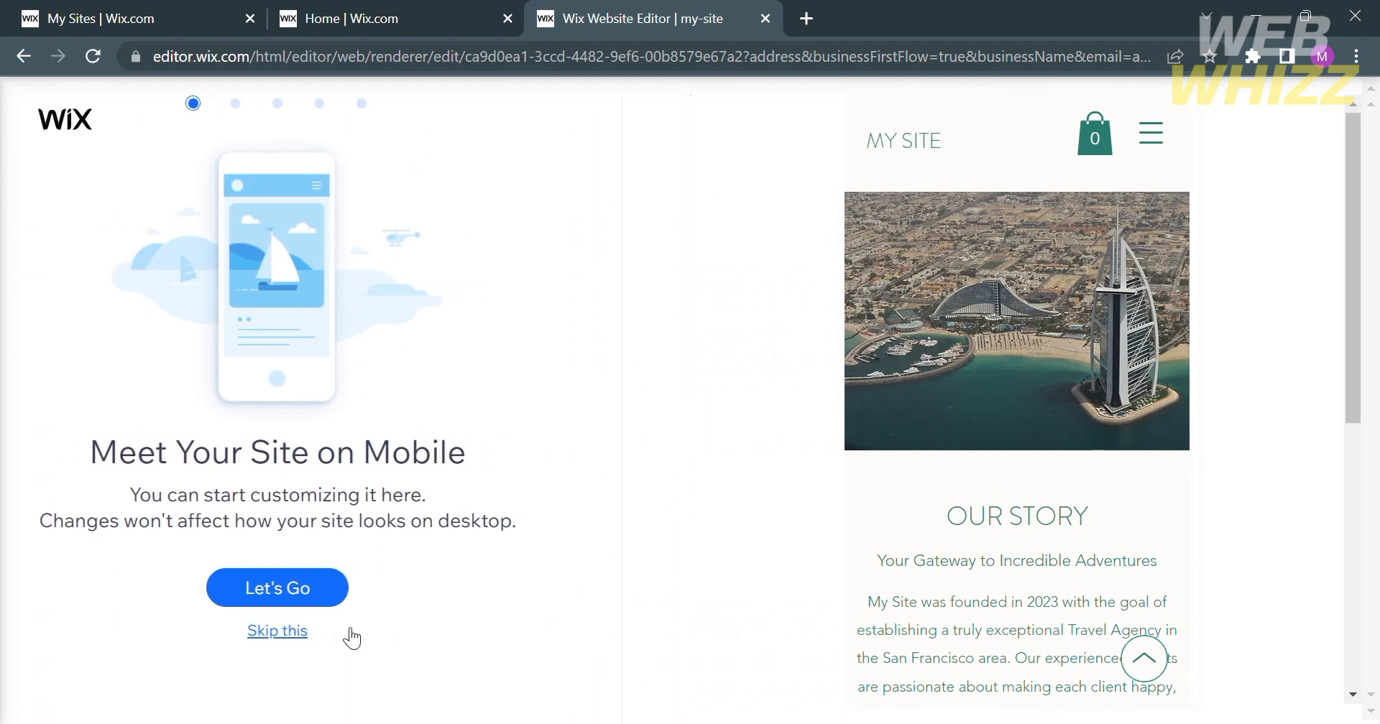
left_click(347, 632)
scroll(683, 564, "down", 6)
scroll(685, 565, "up", 6)
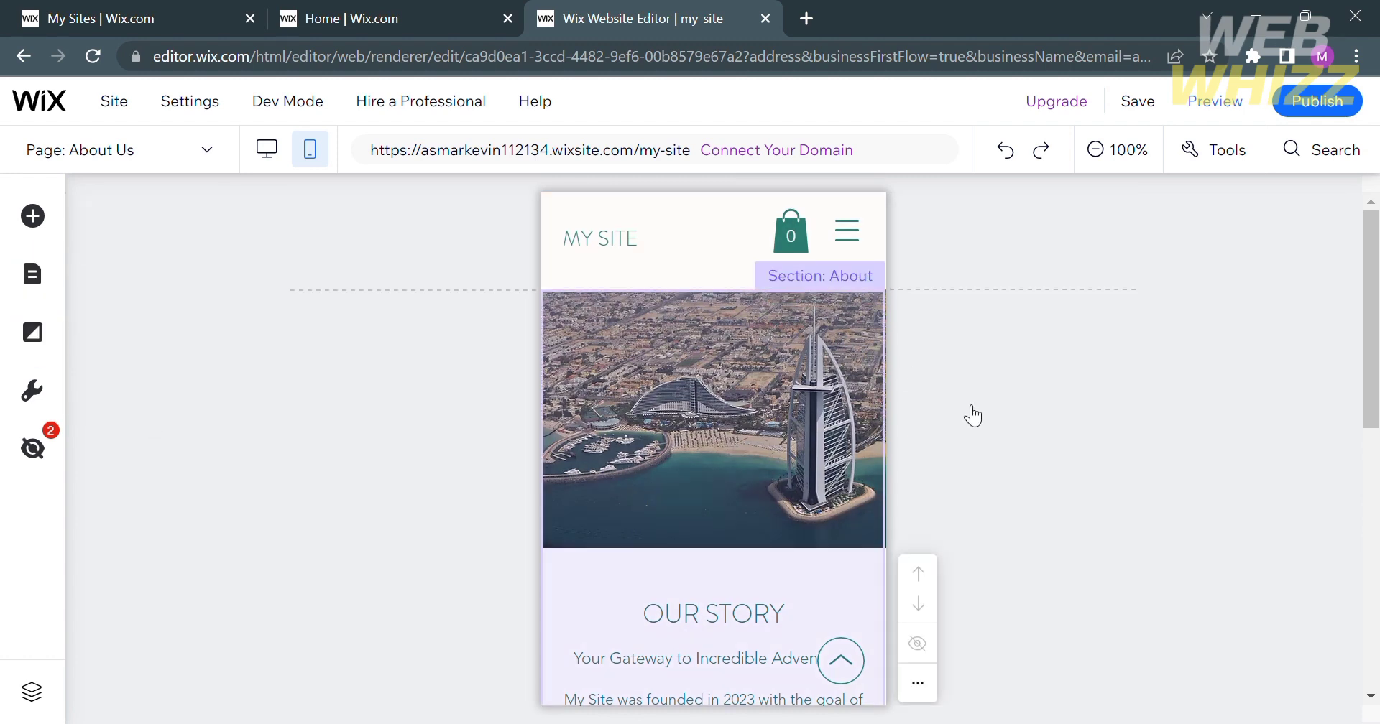
left_click(1231, 146)
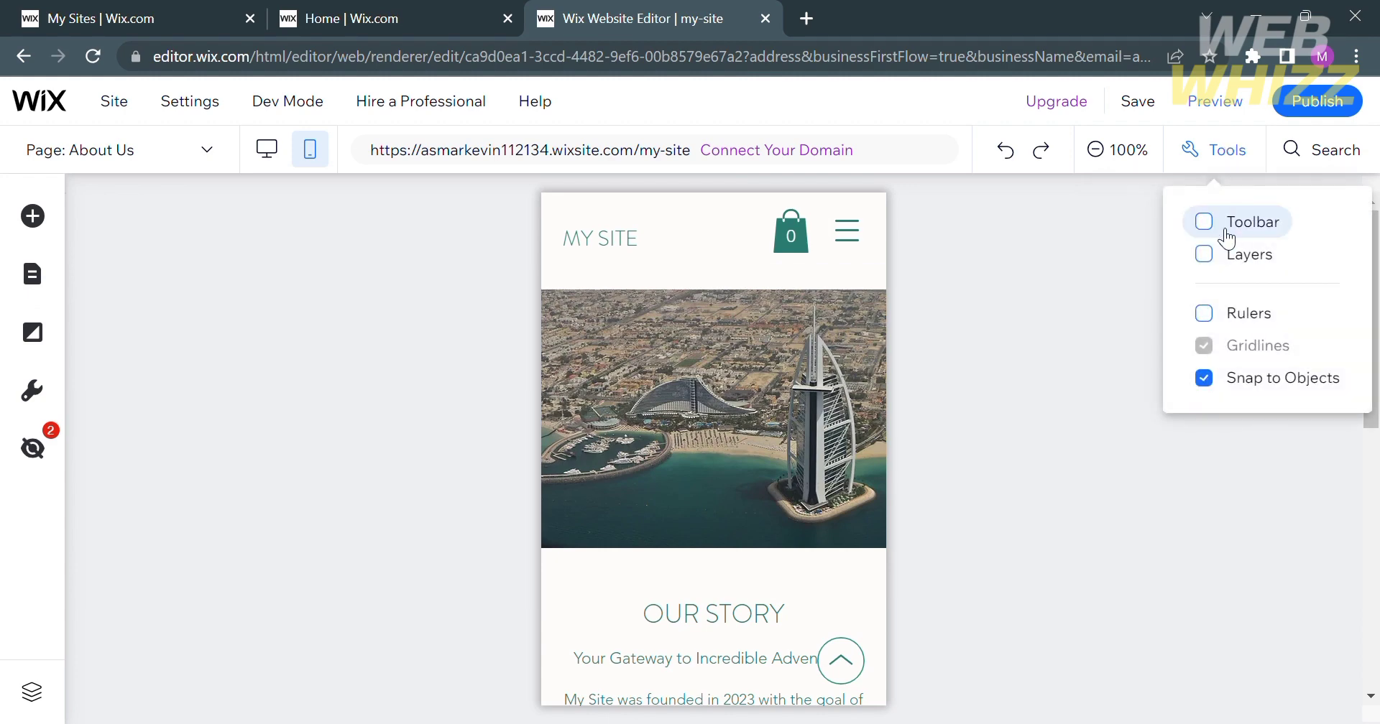
key("ctrl+m")
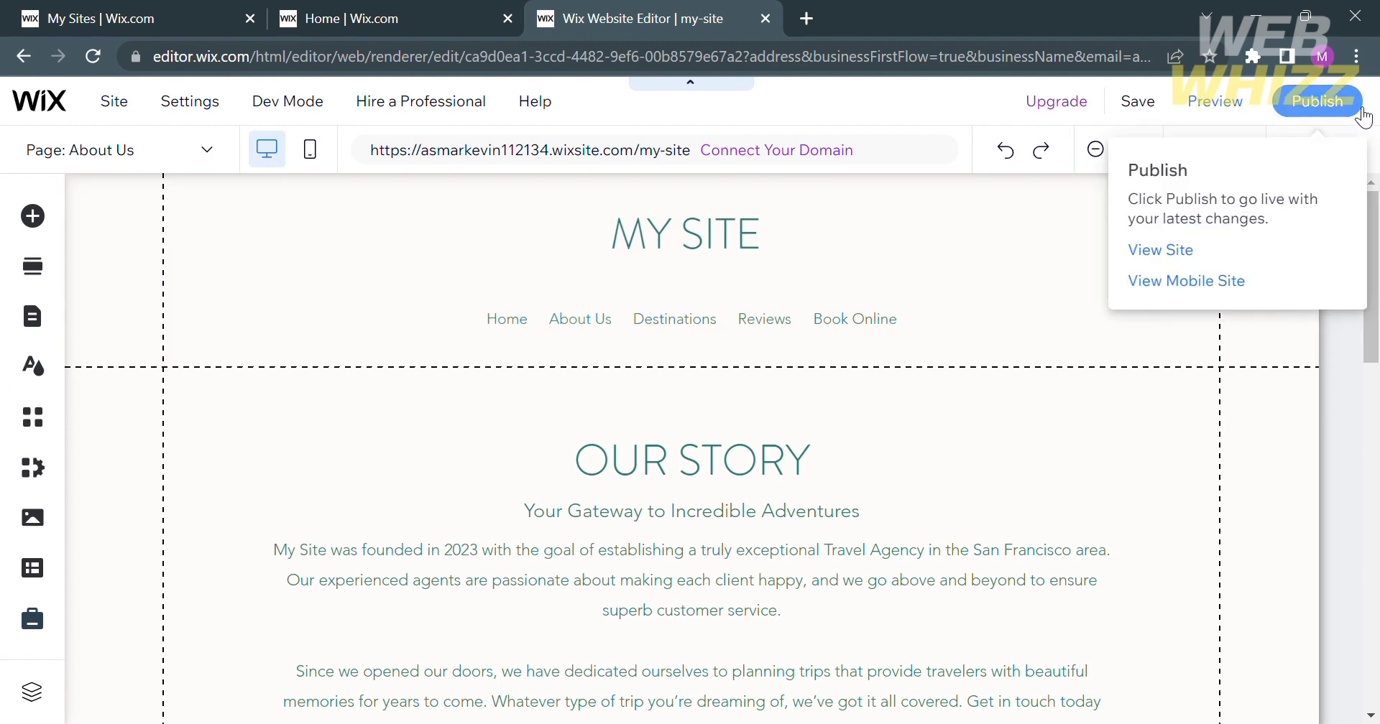
View the published site in a new browser tab titled Home | My Site.
left_click(1178, 251)
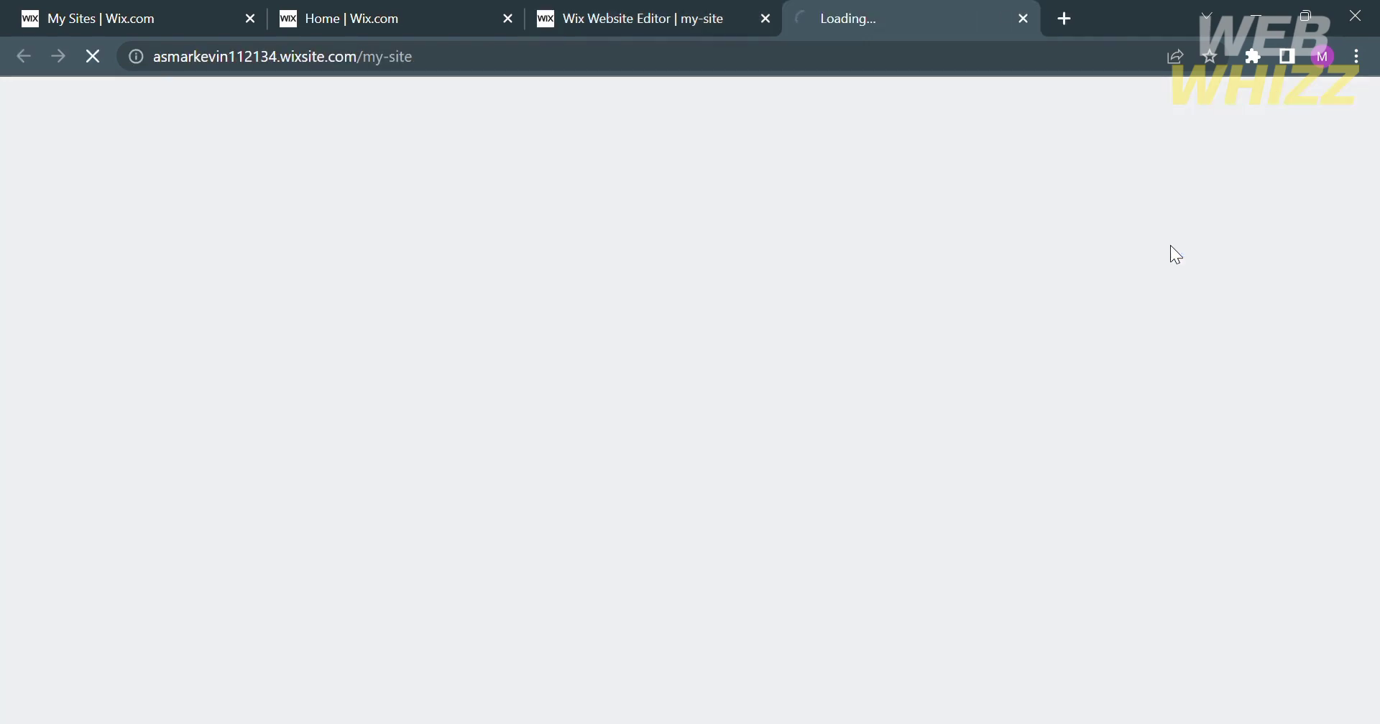
left_click(684, 12)
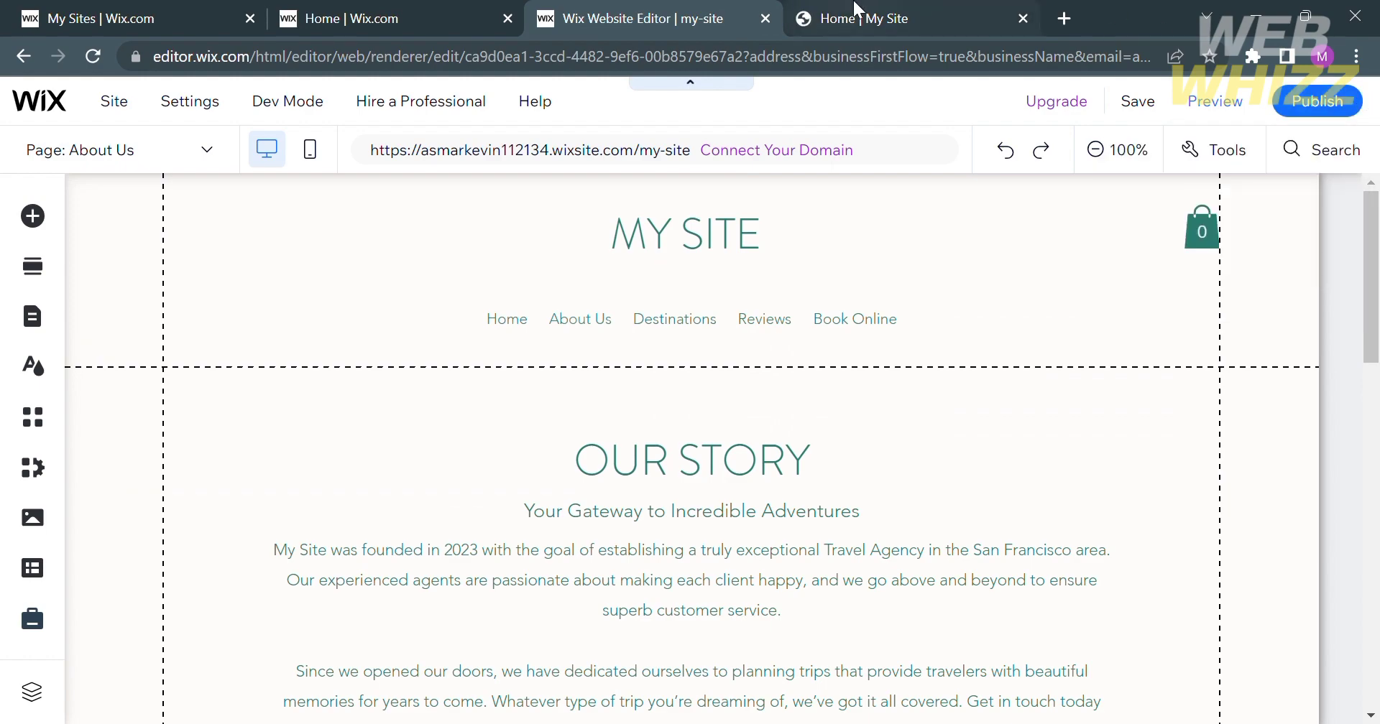
left_click(859, 10)
Scroll the live Home page down to the map and Subscribe Form, then go to the dashboard tab.
scroll(684, 533, "down", 10)
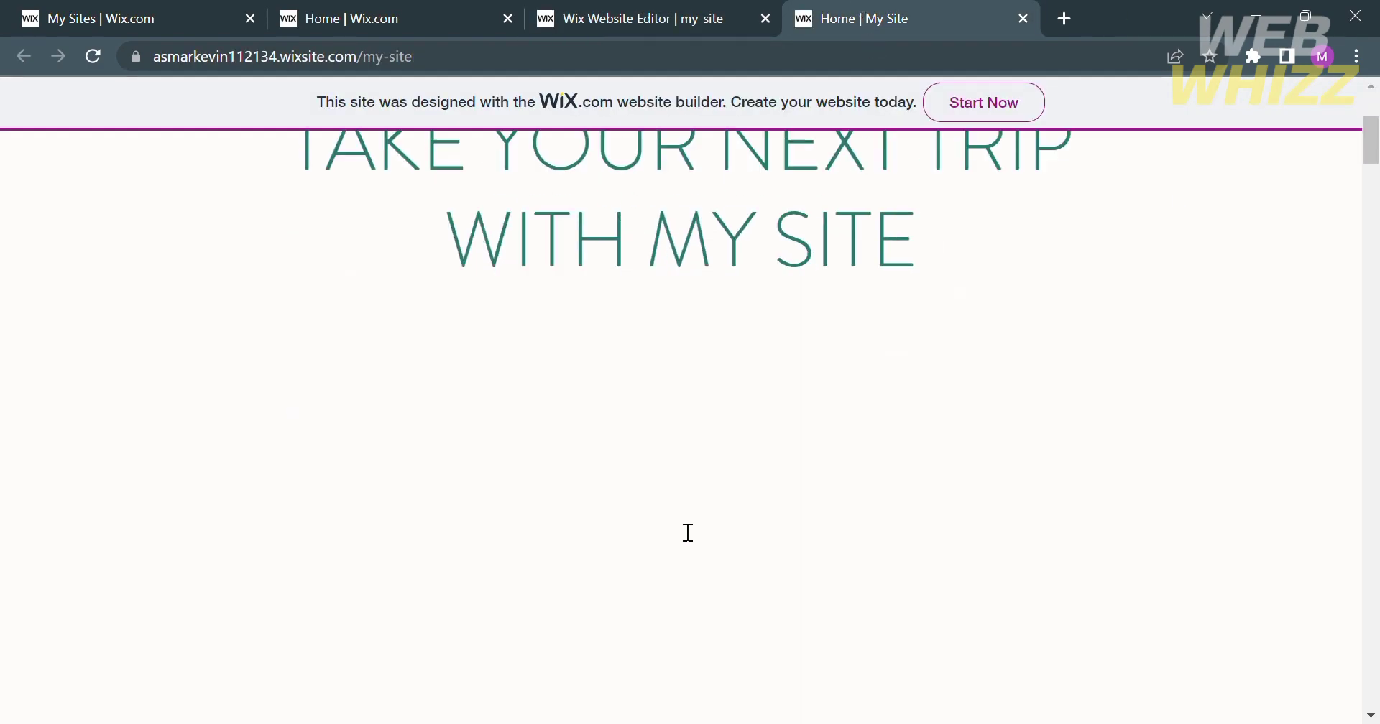
scroll(683, 529, "up", 10)
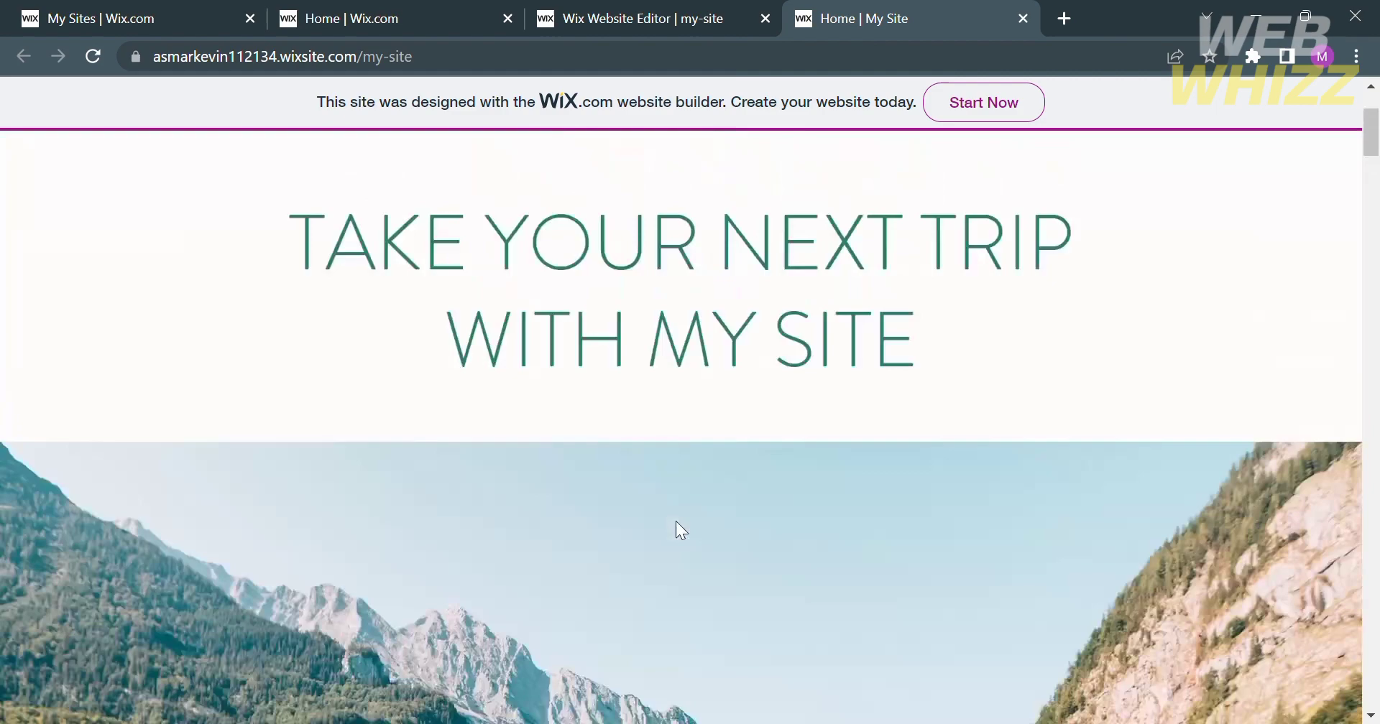
scroll(682, 530, "down", 15)
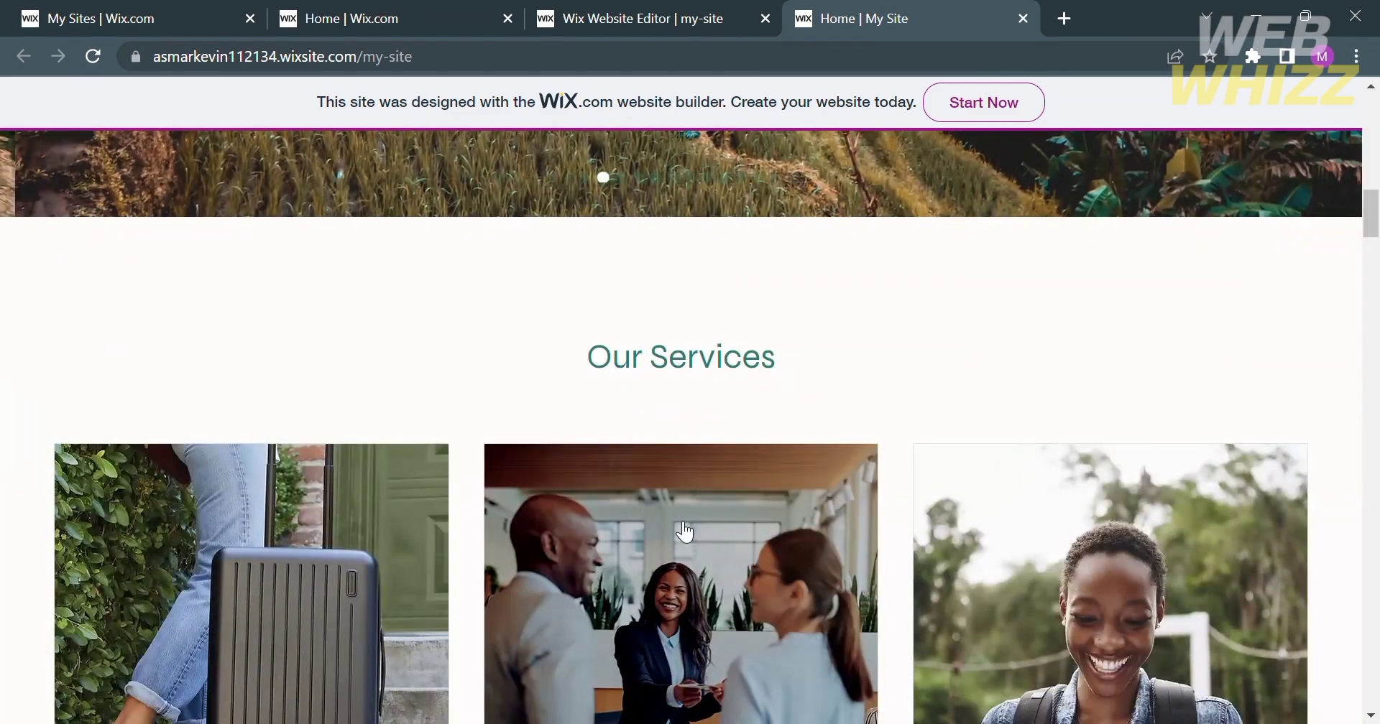
scroll(684, 533, "down", 15)
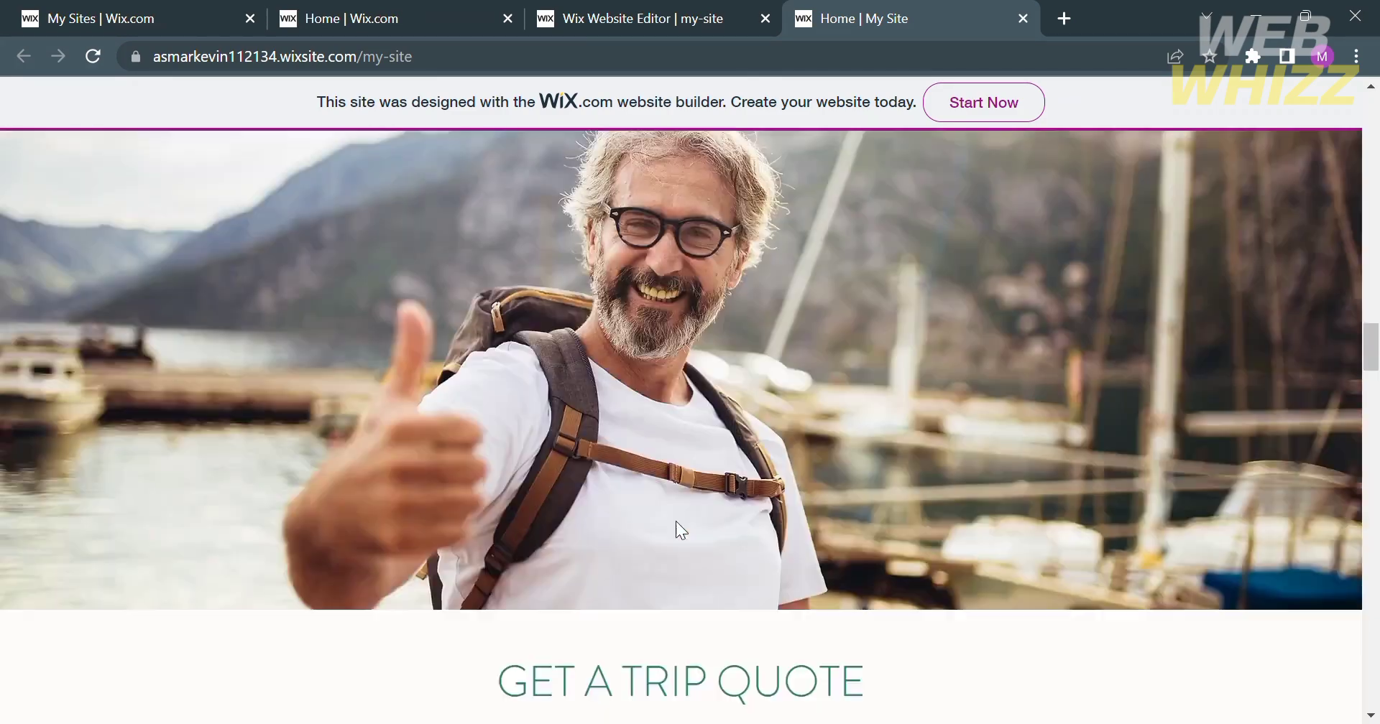
scroll(684, 533, "down", 20)
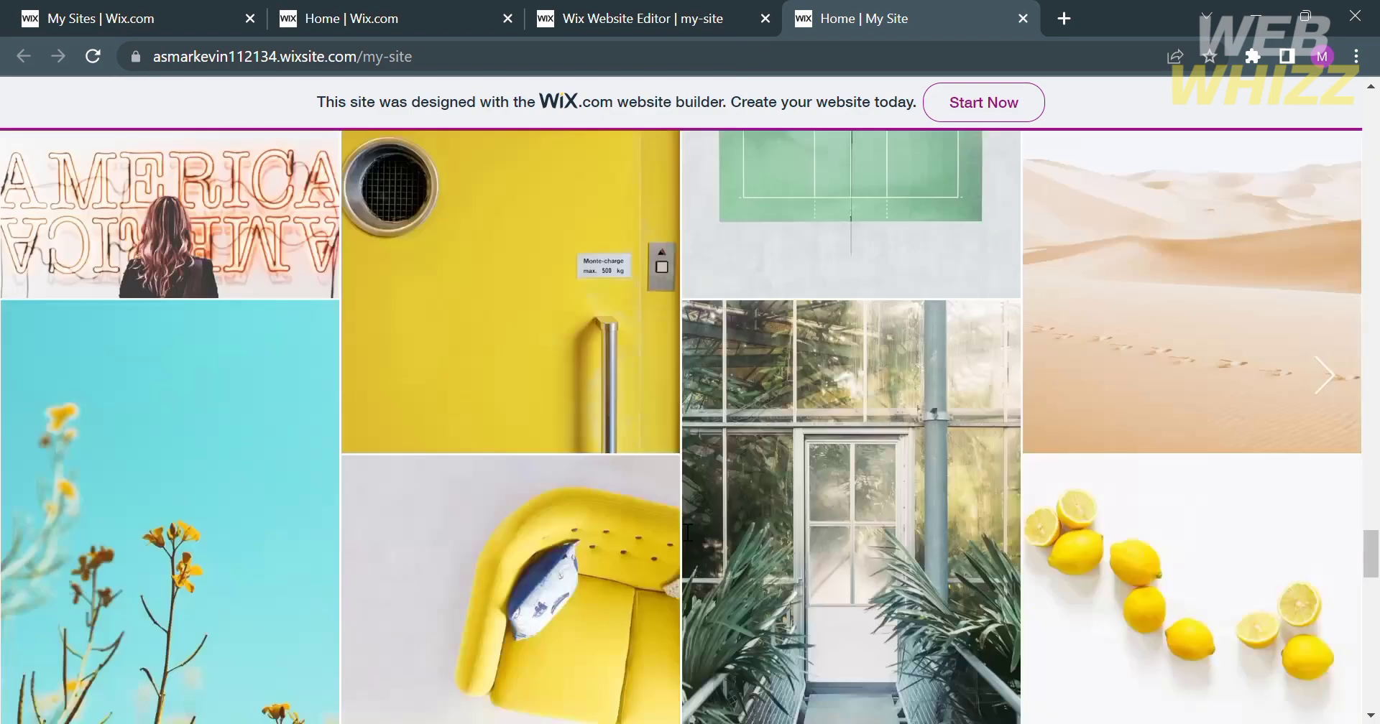
scroll(681, 530, "down", 8)
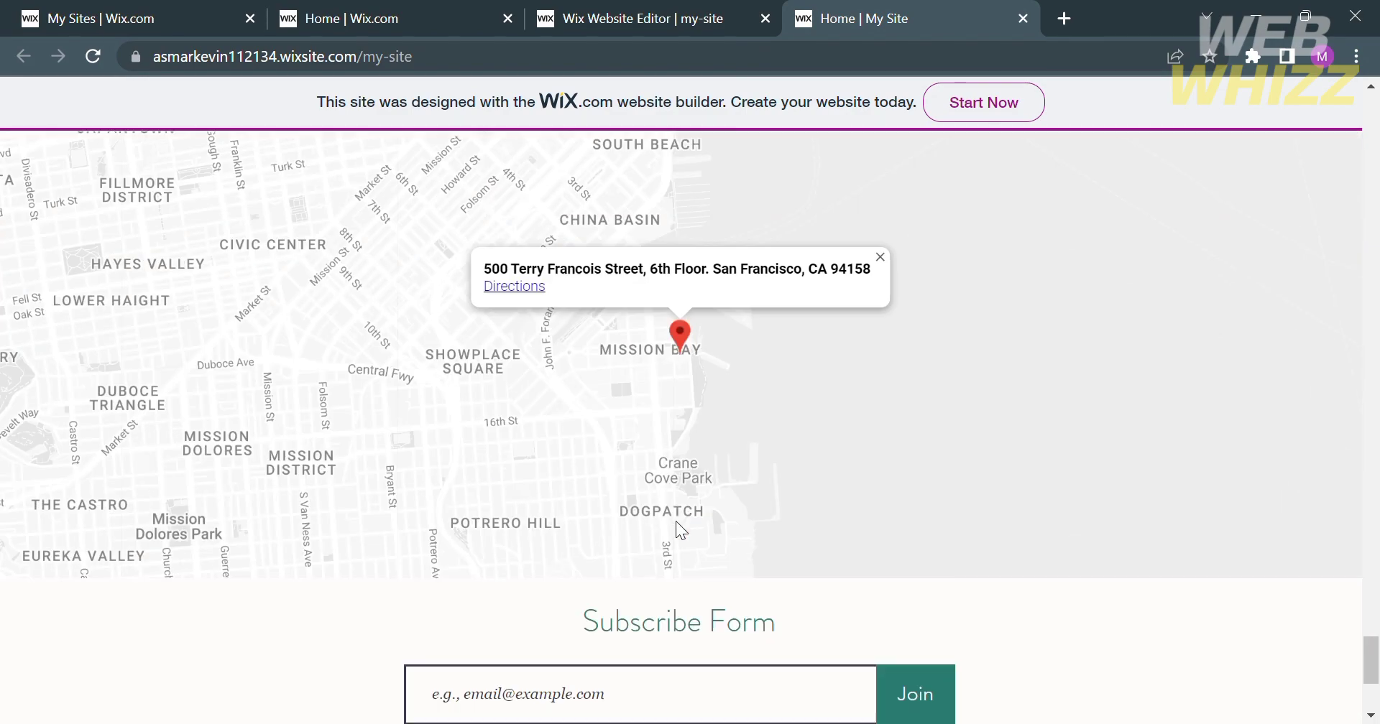
key("ctrl+2")
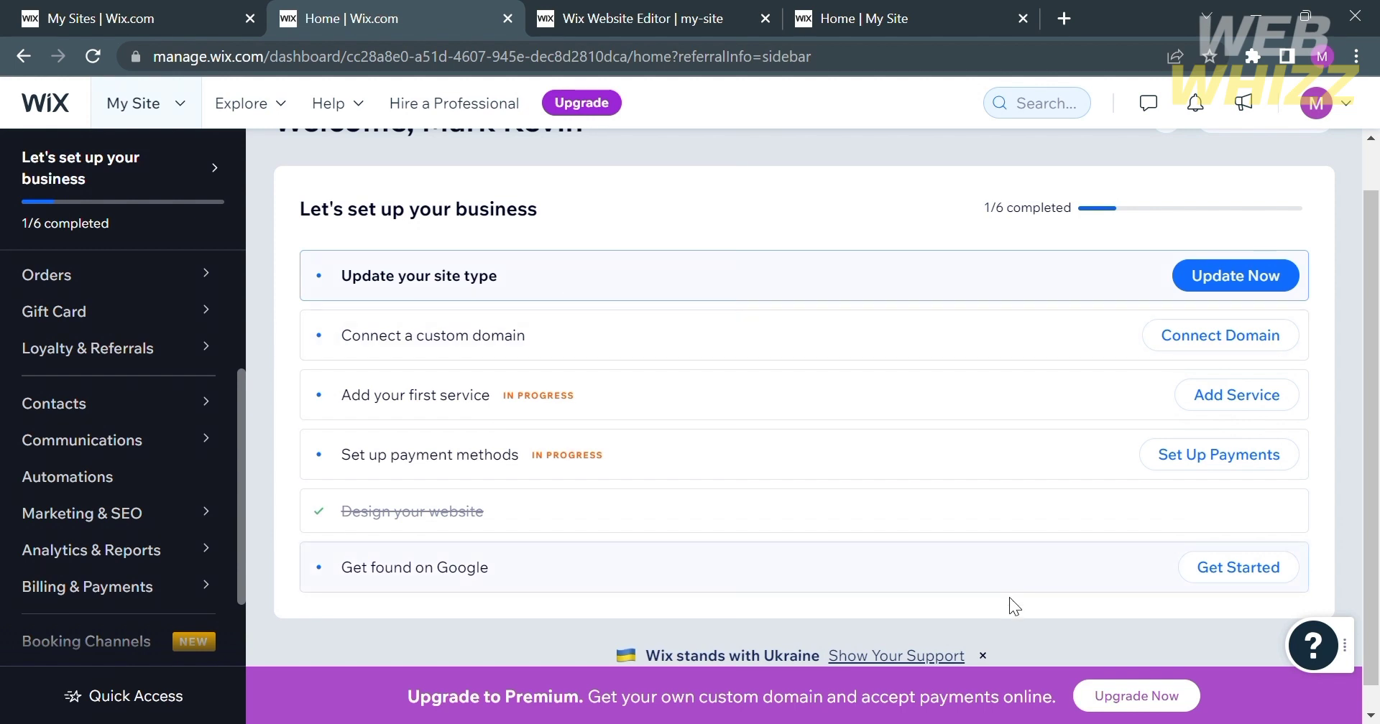
Scroll to the top of the dashboard's 'Let's set up your business' checklist.
scroll(943, 668, "up", 1)
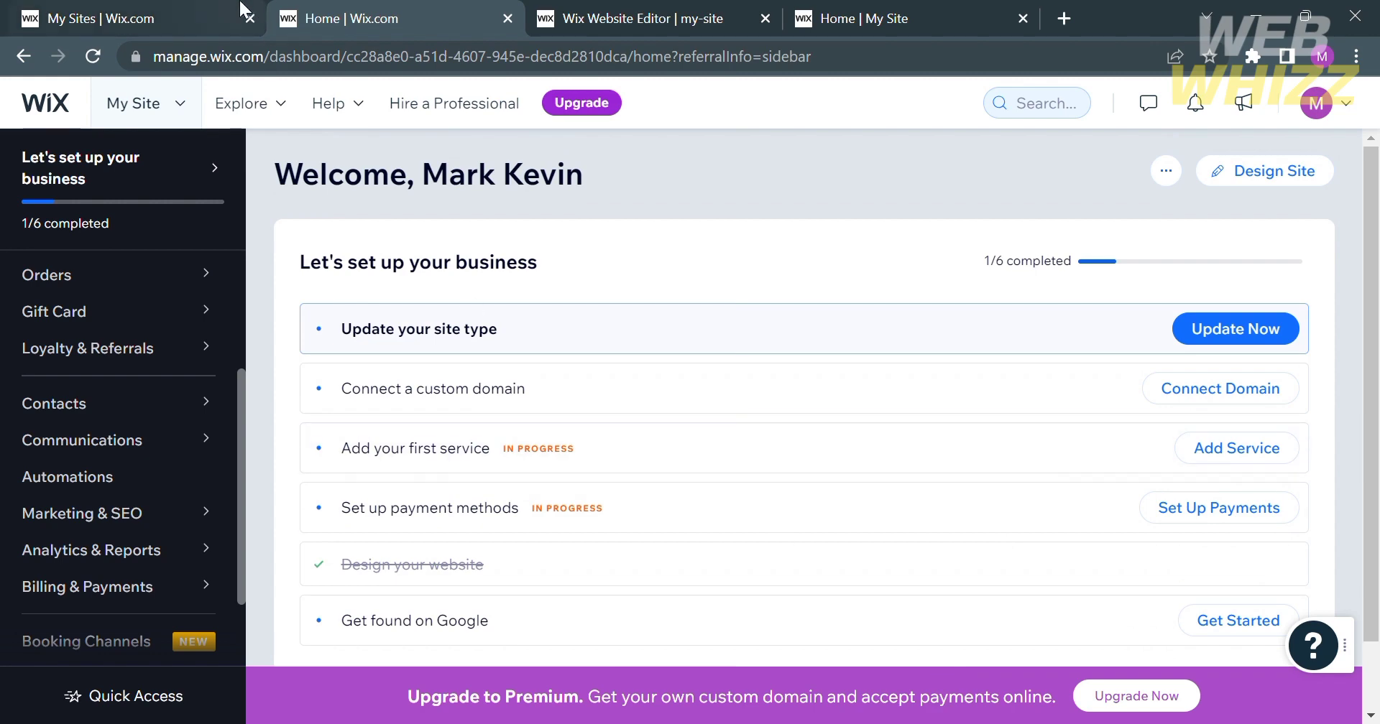